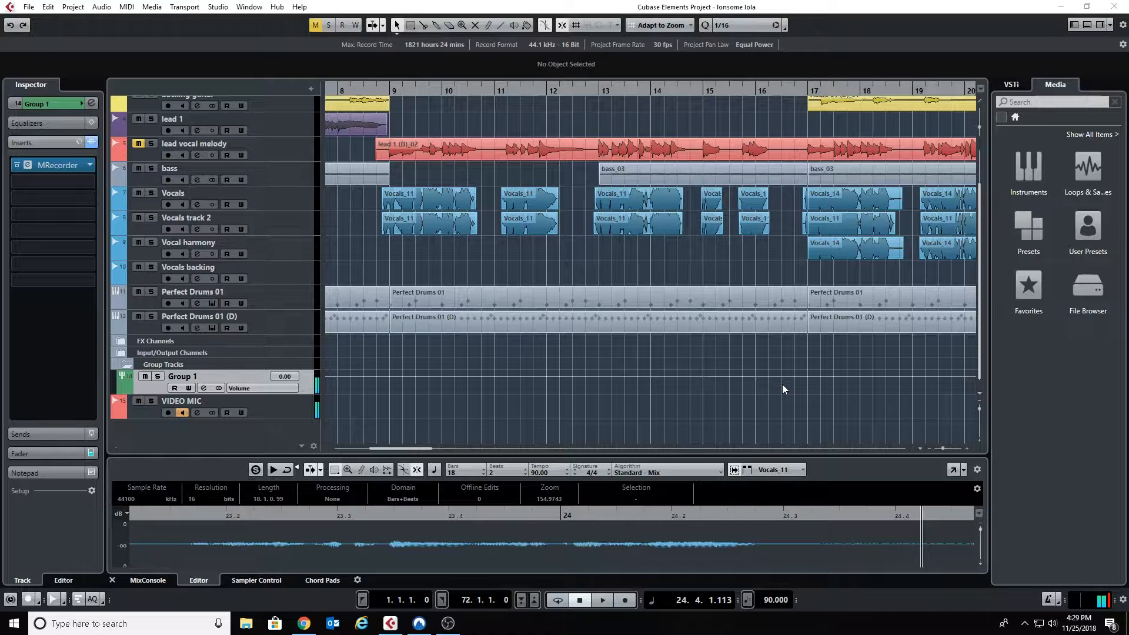
Step: Select the Vocals track, mute Vocals track 2 and Vocal harmony, and place the playhead at bar 9
drag(415, 448, 404, 451)
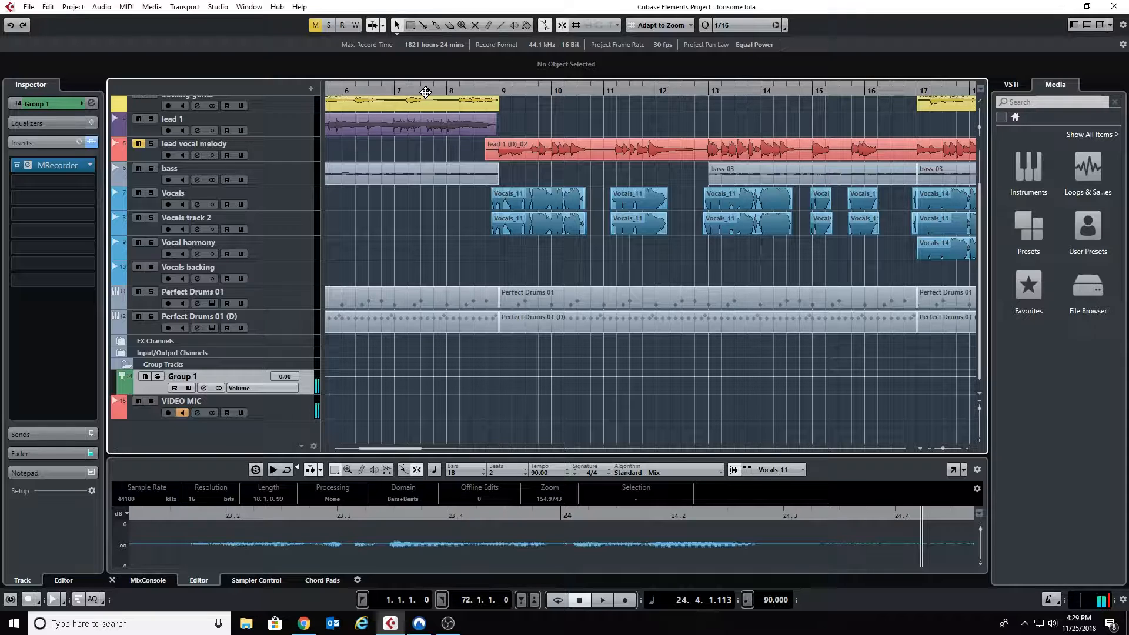
click(288, 198)
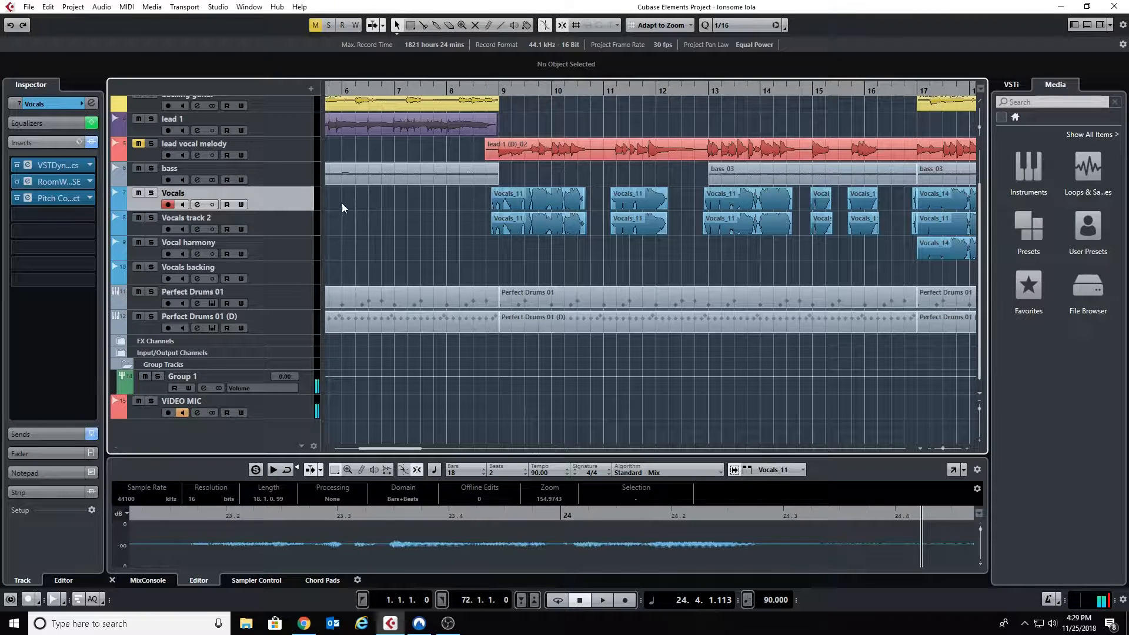
click(138, 243)
mouse_move(329, 179)
click(498, 89)
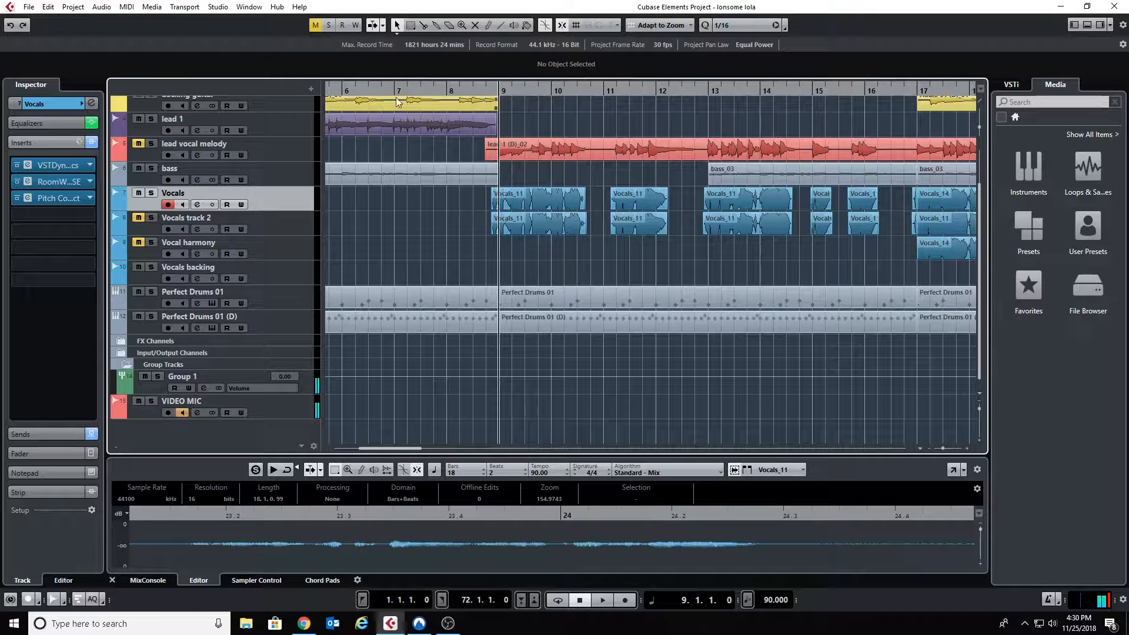
Step: Bypass the VSTDynamics, RoomWorks SE and Pitch Correct inserts on the Vocals track
click(17, 165)
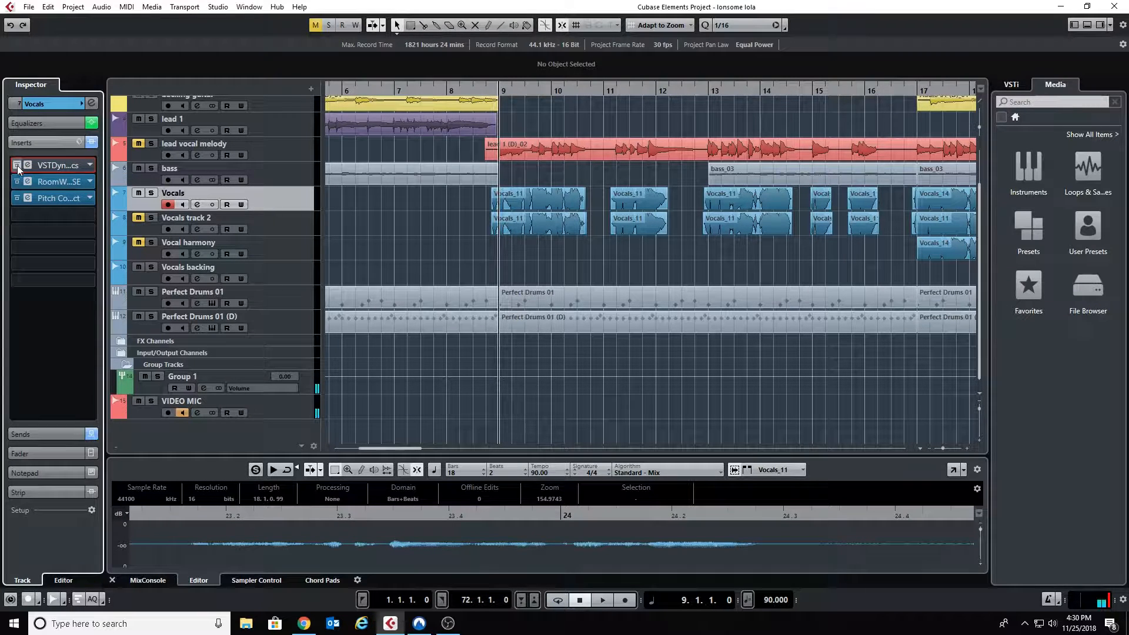
click(17, 182)
click(17, 198)
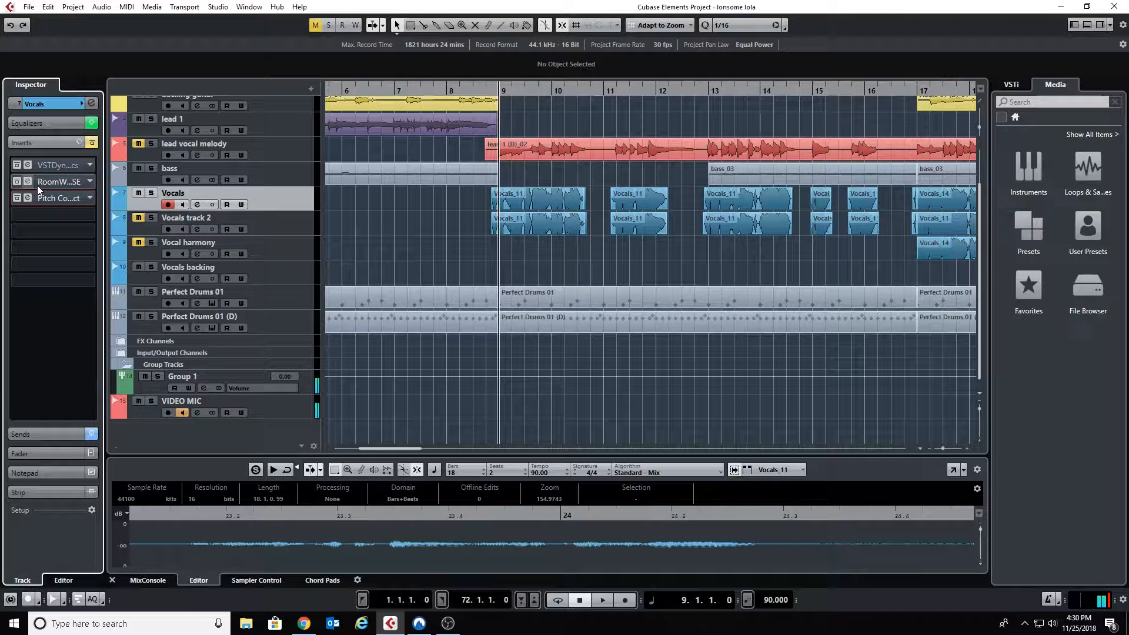
Step: Listen to a short passage of the song with the bypassed vocal, starting from position 8.4.1
click(493, 87)
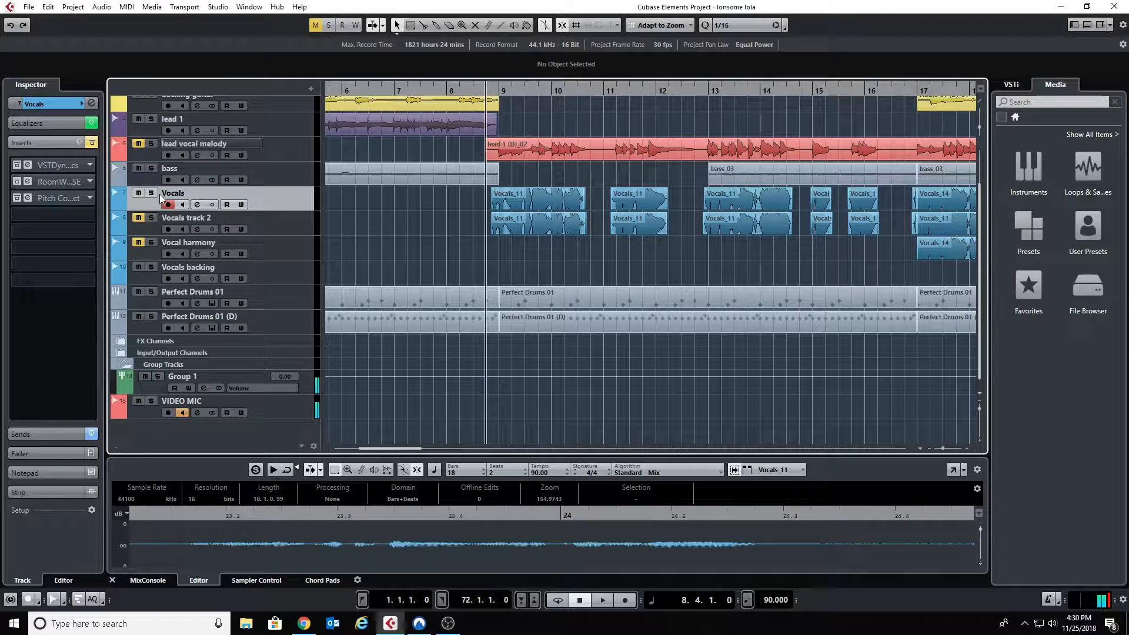
key(space)
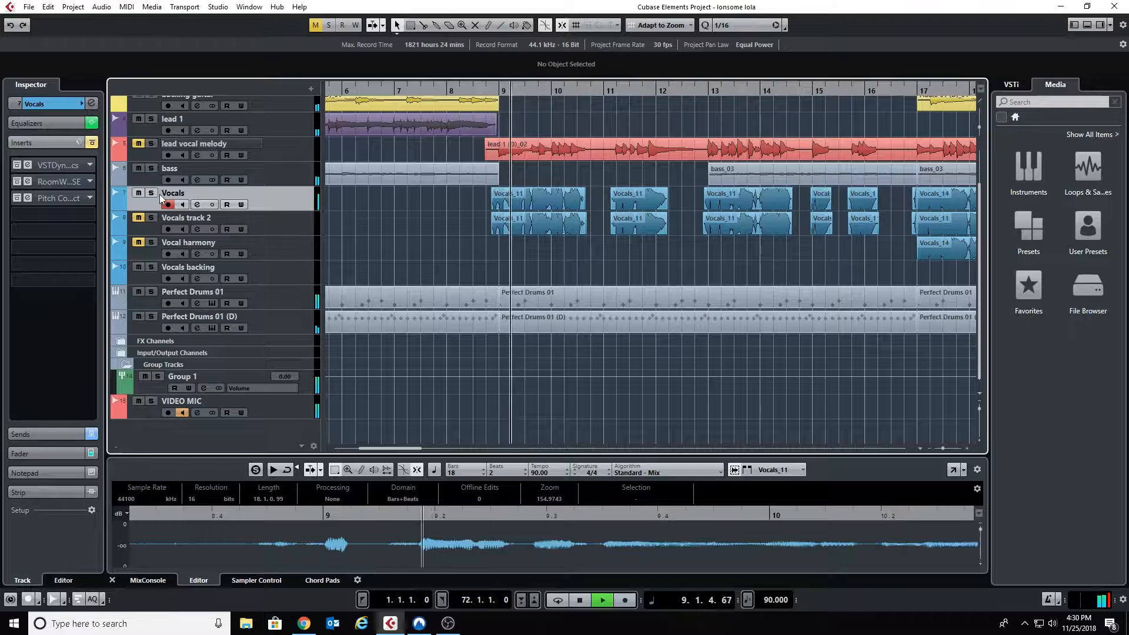
key(space)
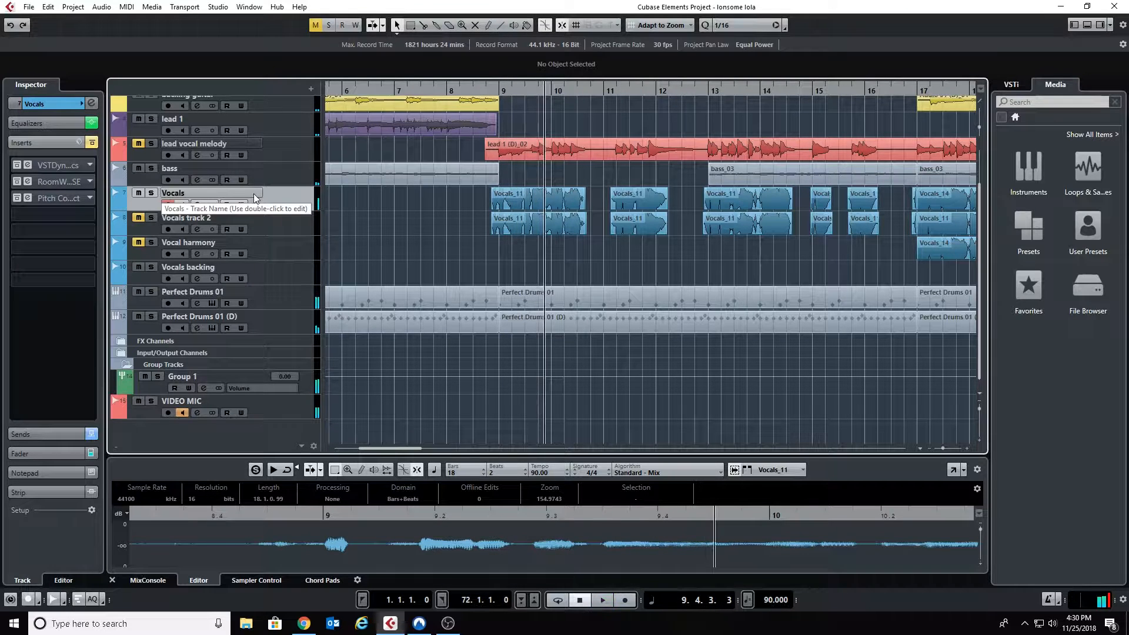
Step: Pan the Vocals track near centre at L2 and listen to the vocal passage through to bar 24
click(73, 102)
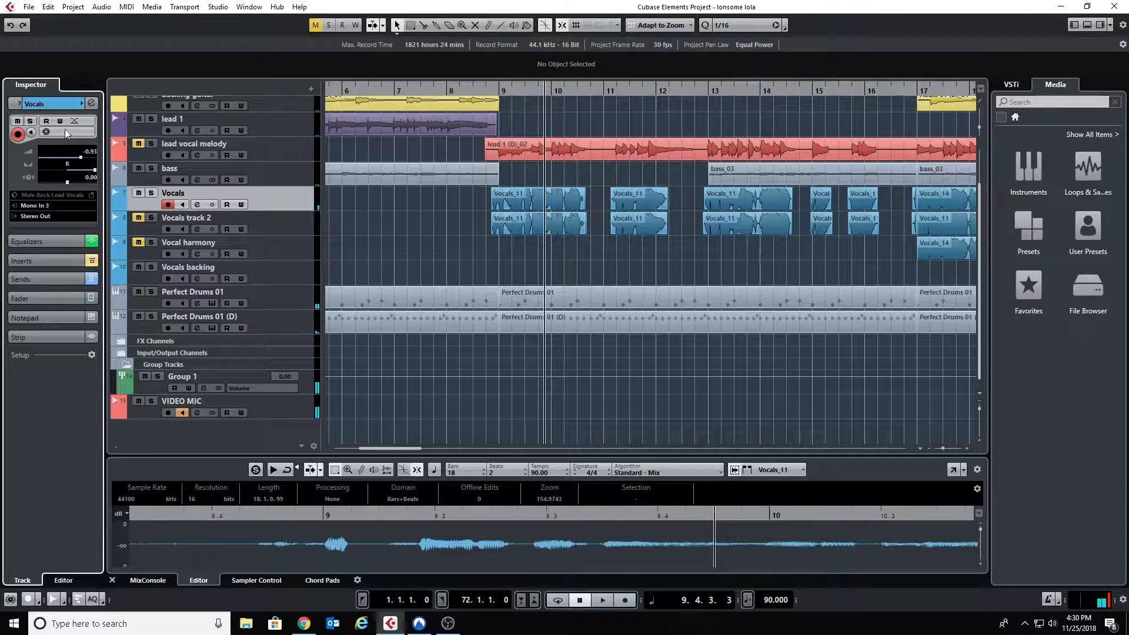
drag(67, 174, 69, 171)
key(space)
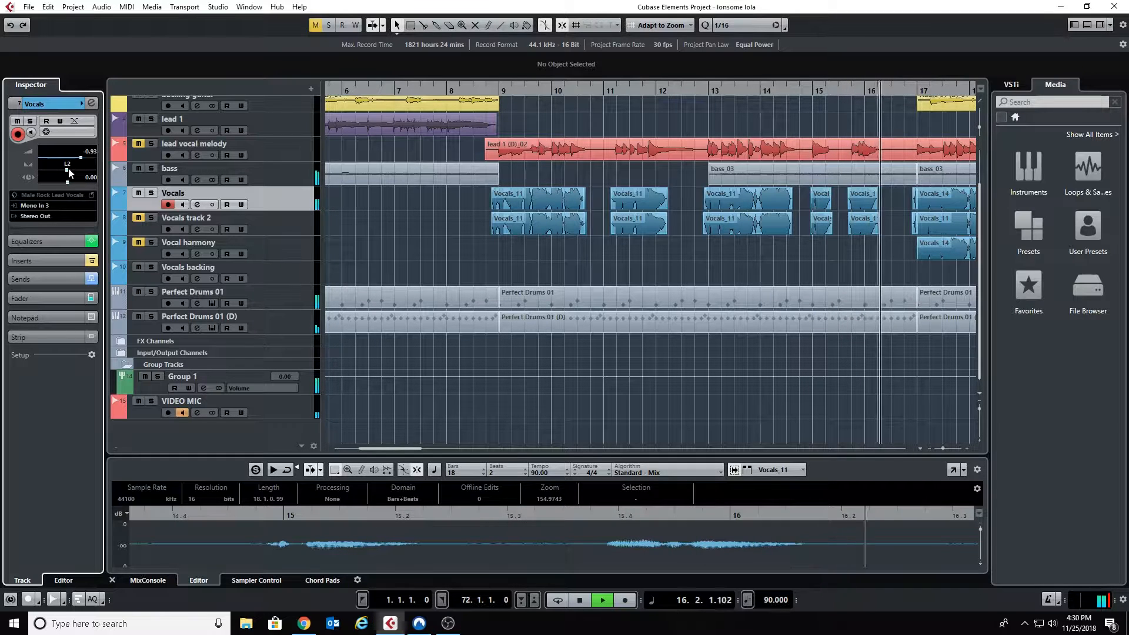
key(space)
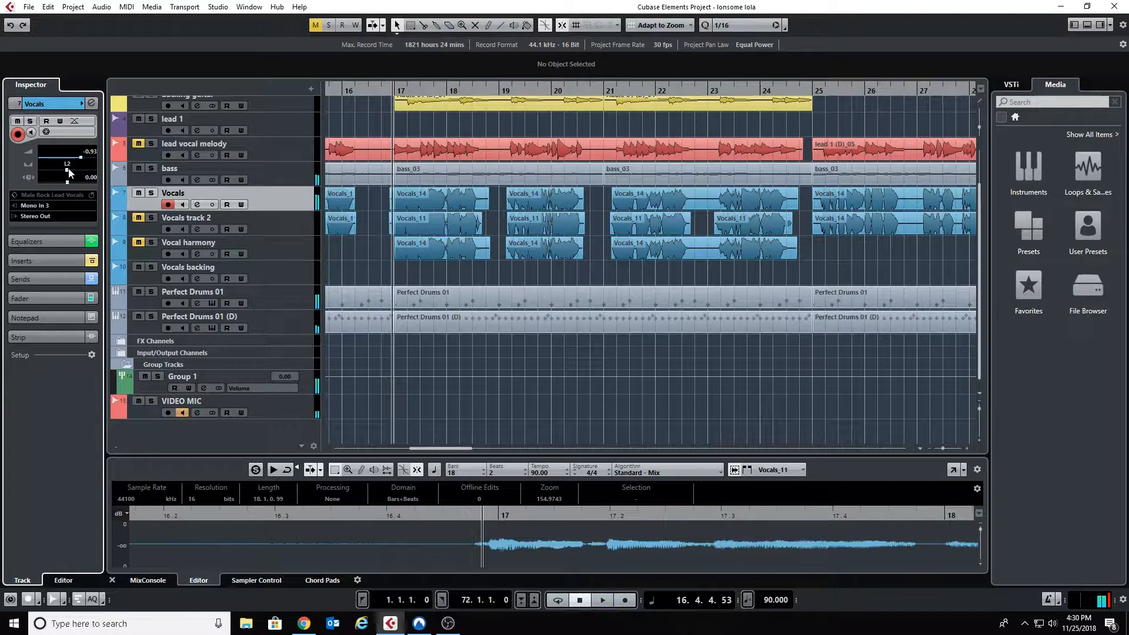
mouse_move(449, 446)
mouse_down()
mouse_move(413, 444)
mouse_move(429, 439)
mouse_up()
key(space)
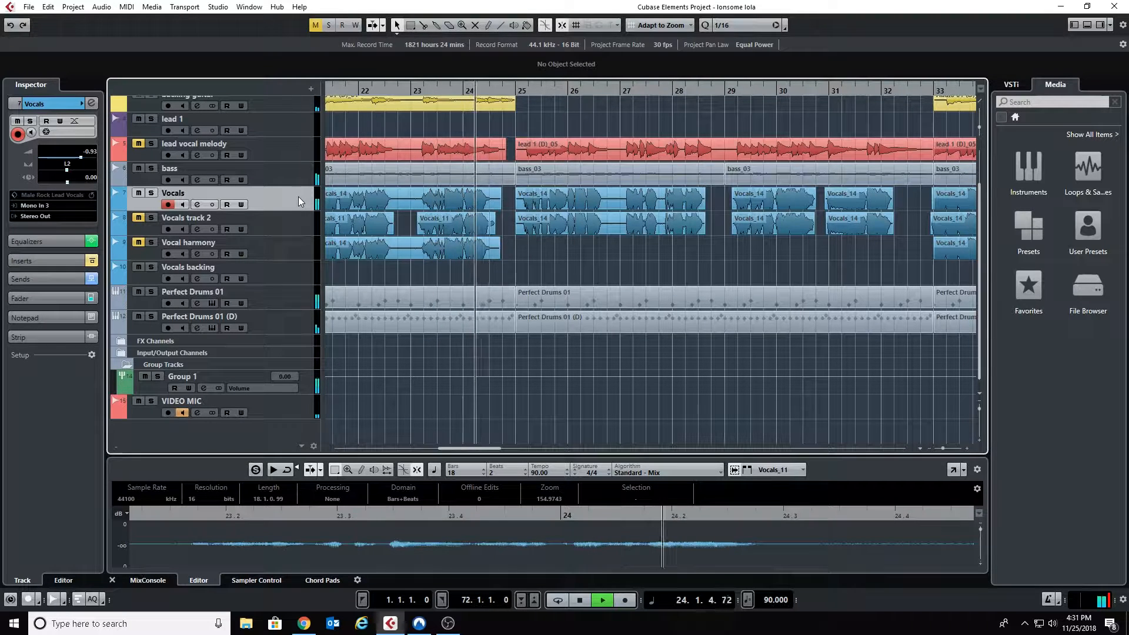
key(space)
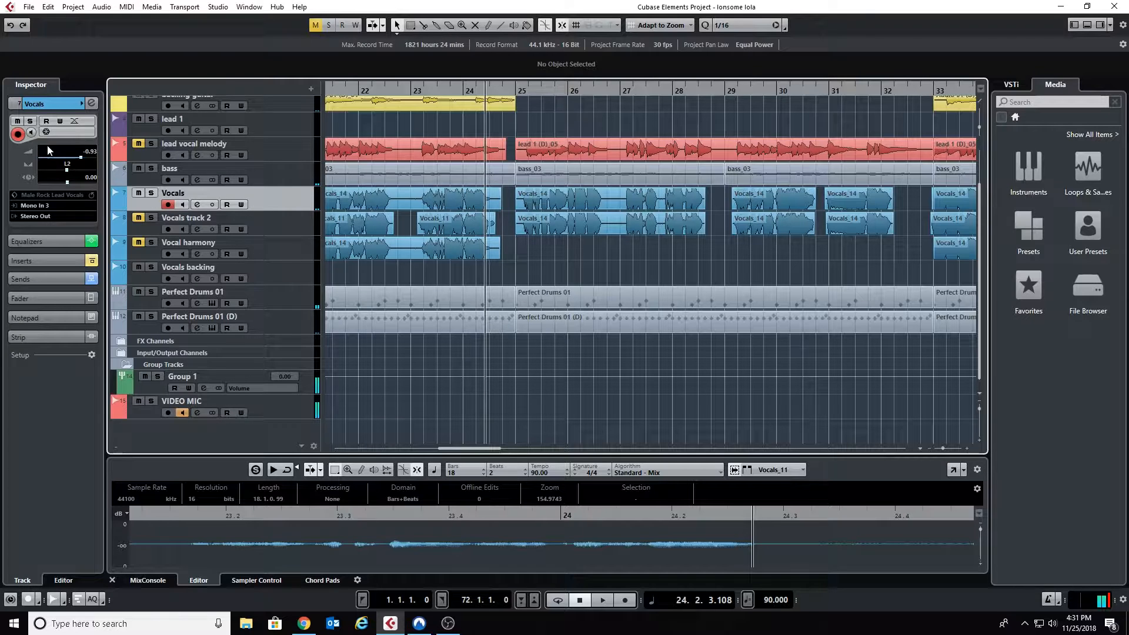
Step: Check the pan of Vocals track 2 and pan the Vocals track fully right
drag(65, 170, 49, 180)
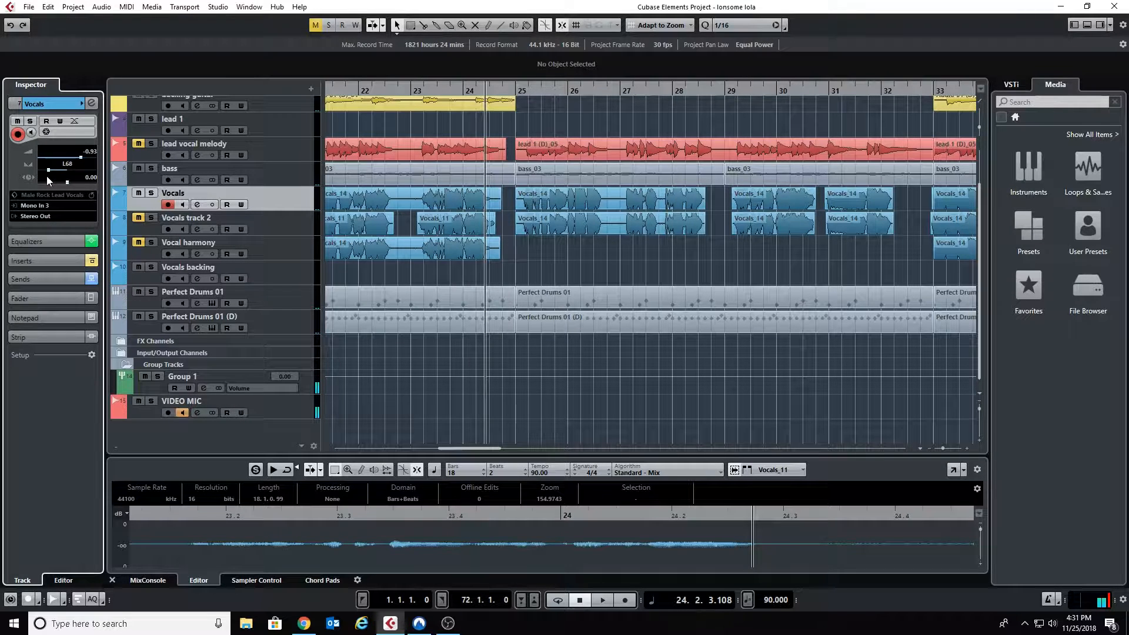
click(301, 231)
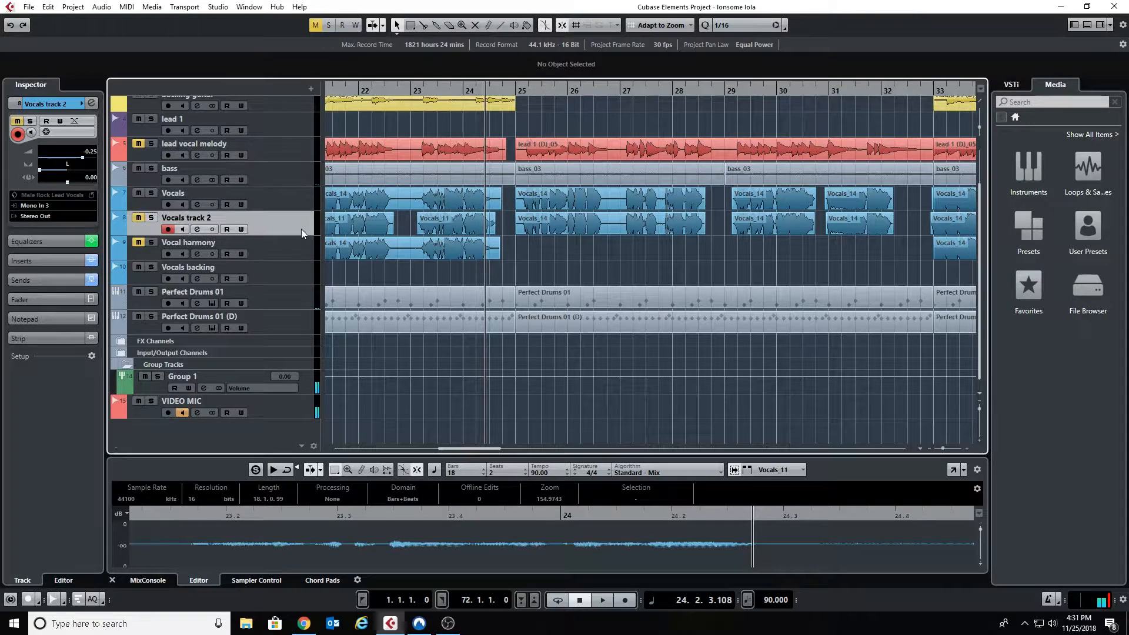
click(280, 199)
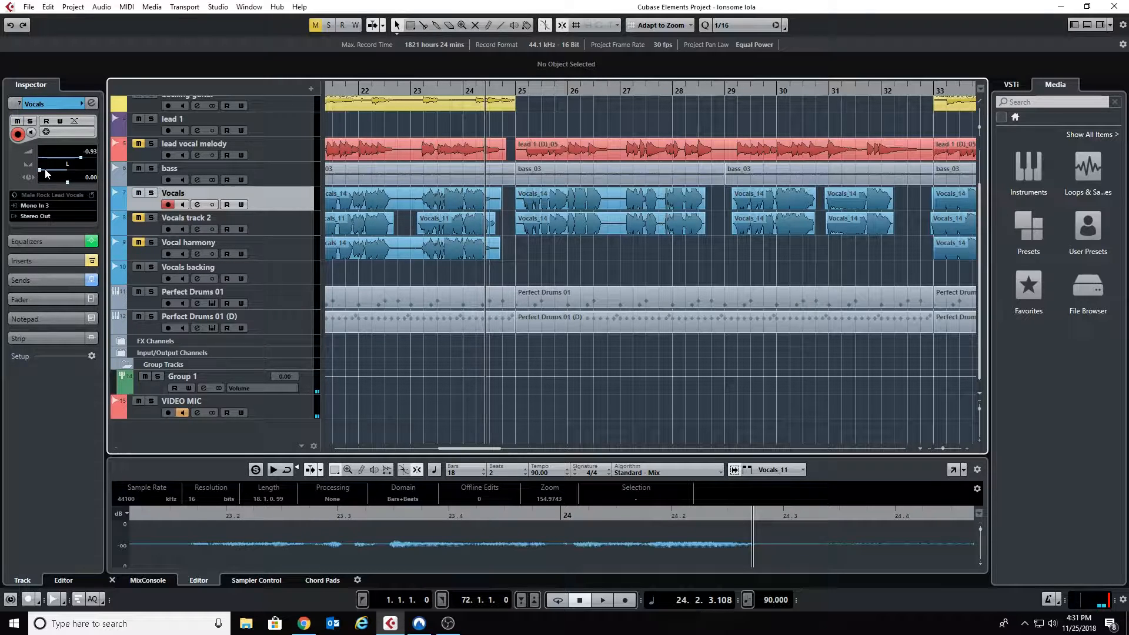
drag(44, 173, 102, 176)
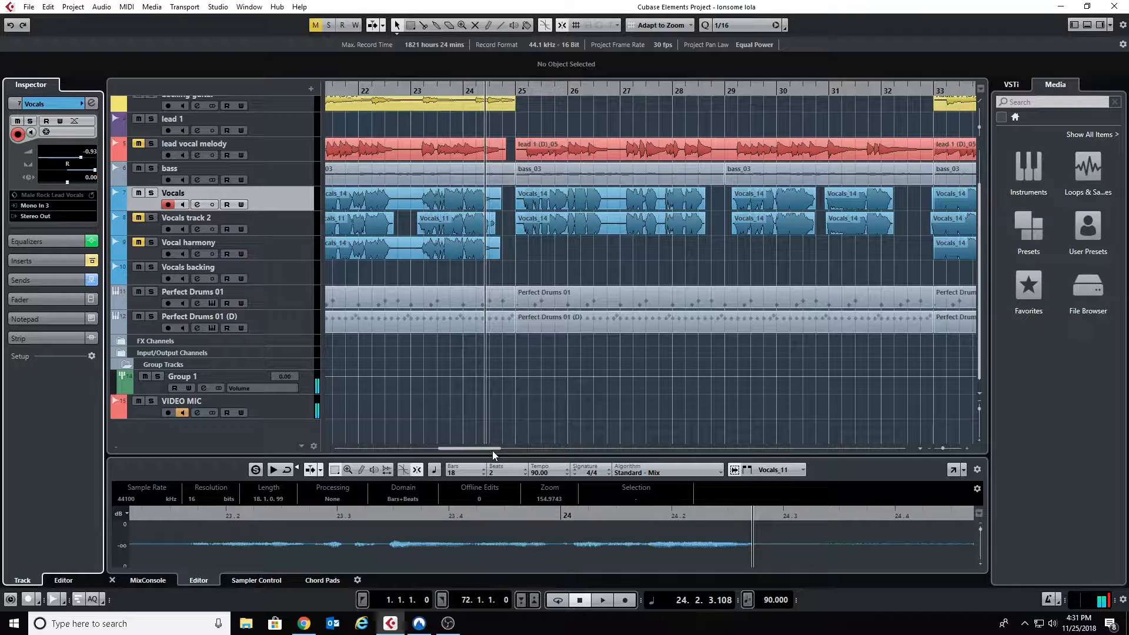
Step: Reactivate the VSTDynamics, RoomWorks SE and Pitch Correct inserts on the Vocals track
drag(491, 446, 407, 447)
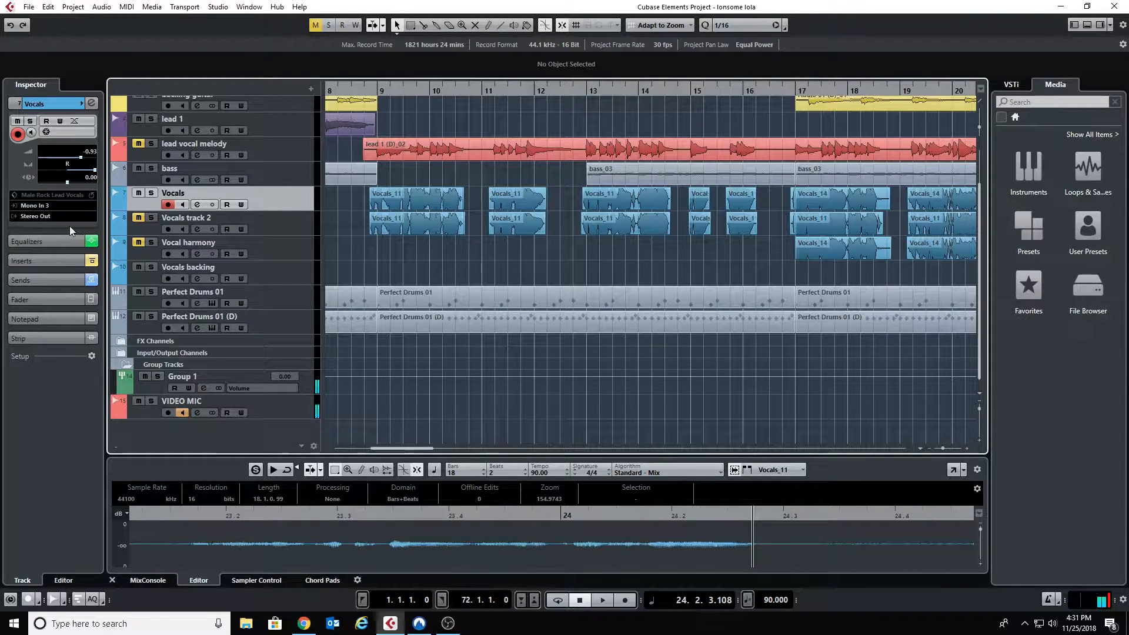
click(51, 259)
click(17, 164)
click(17, 180)
click(17, 197)
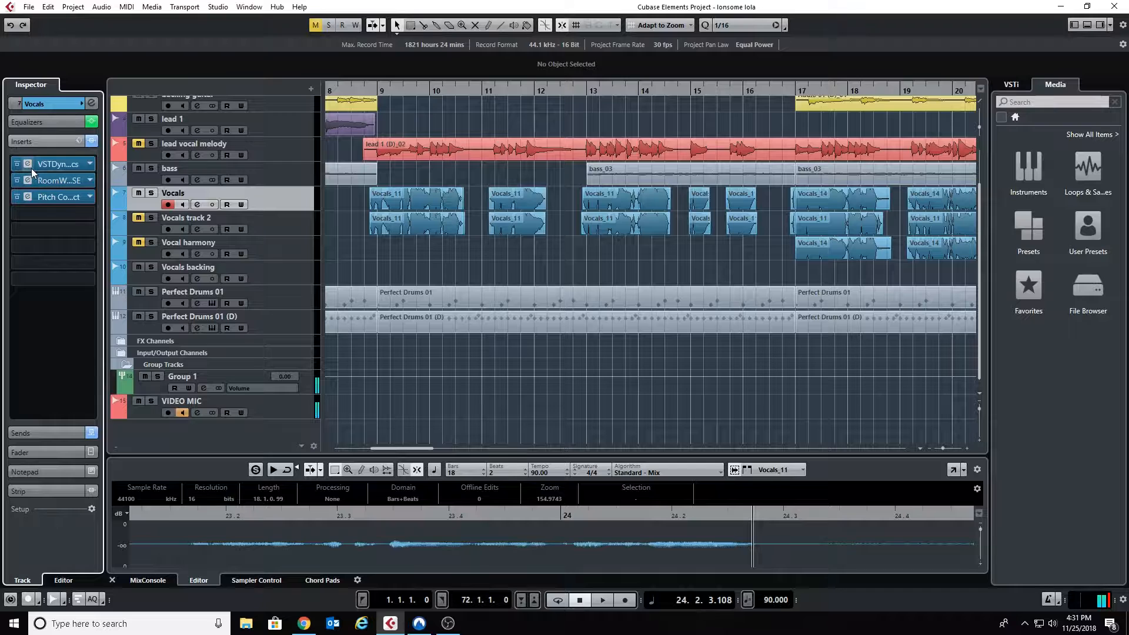
Step: Examine the gate, compressor and limiter settings of the VSTDynamics insert on the Vocals track and close its window
double_click(59, 163)
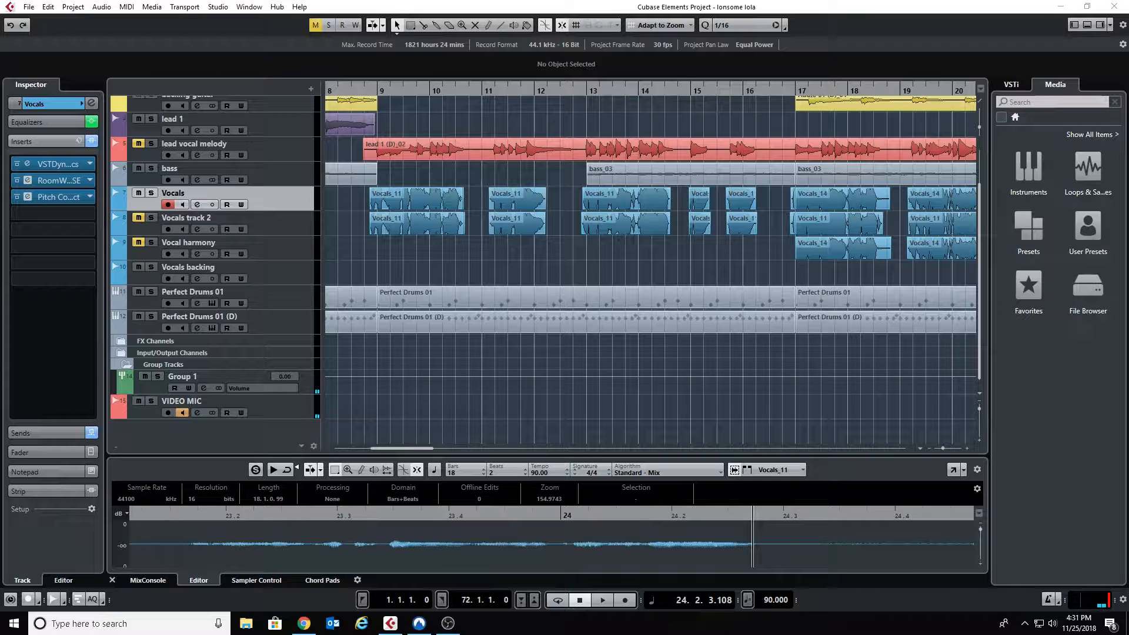
click(54, 164)
drag(1128, 118, 322, 220)
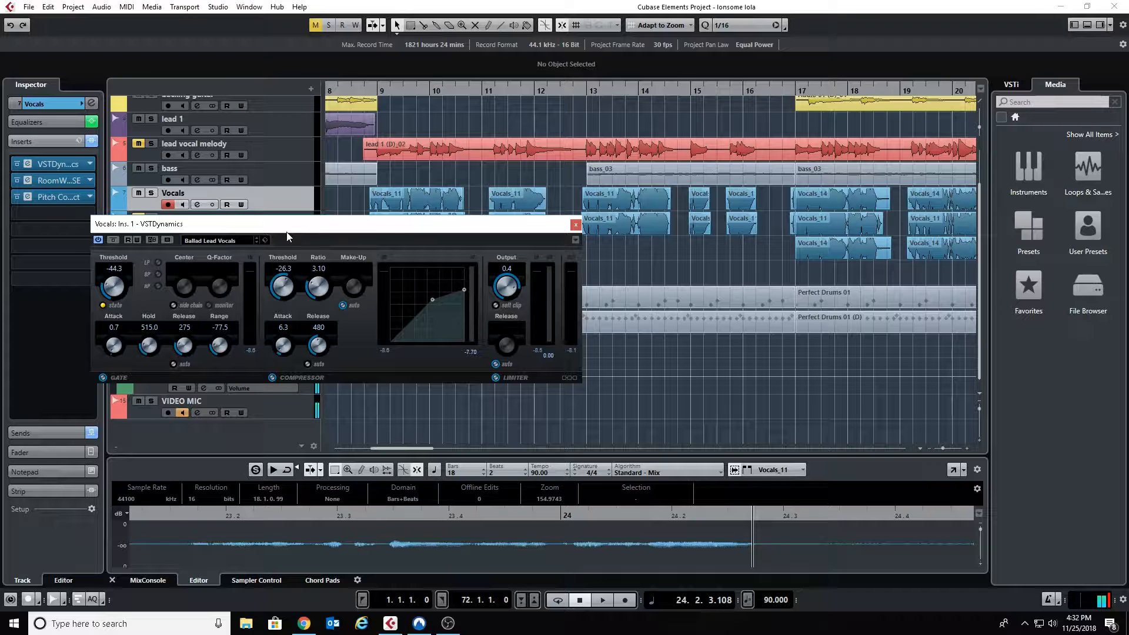
drag(288, 226, 637, 265)
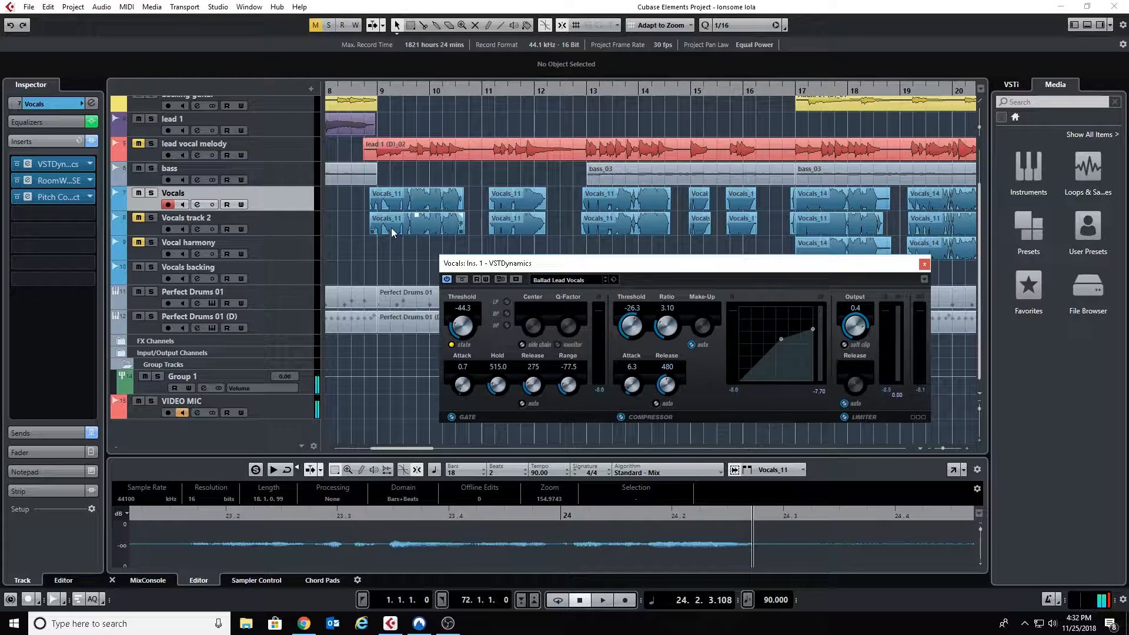
mouse_move(412, 235)
drag(635, 268, 512, 255)
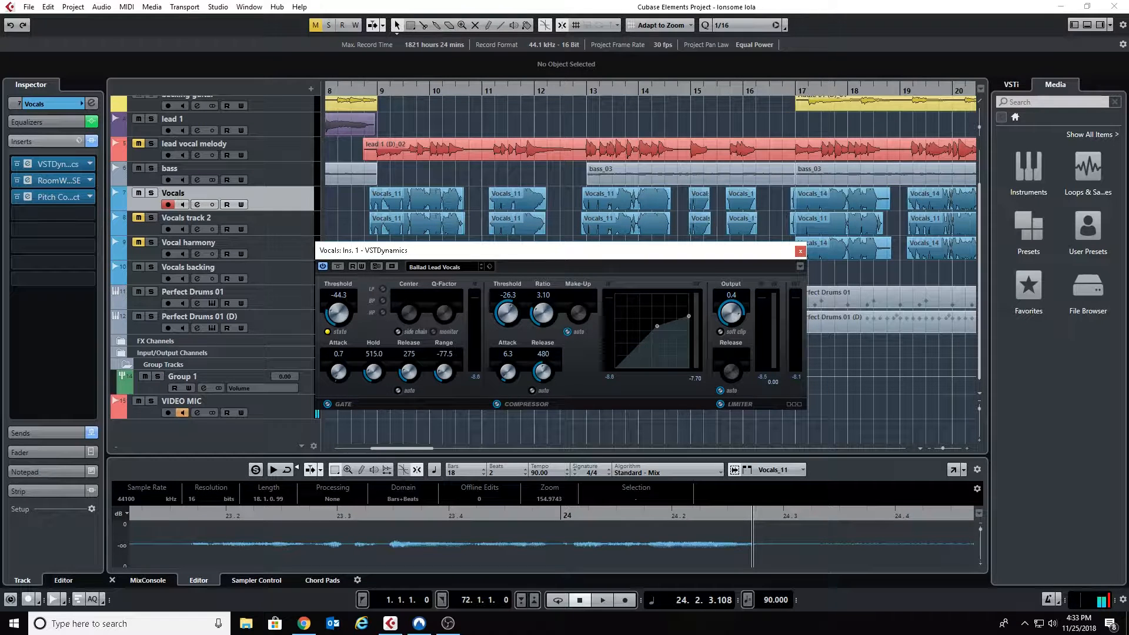
click(800, 251)
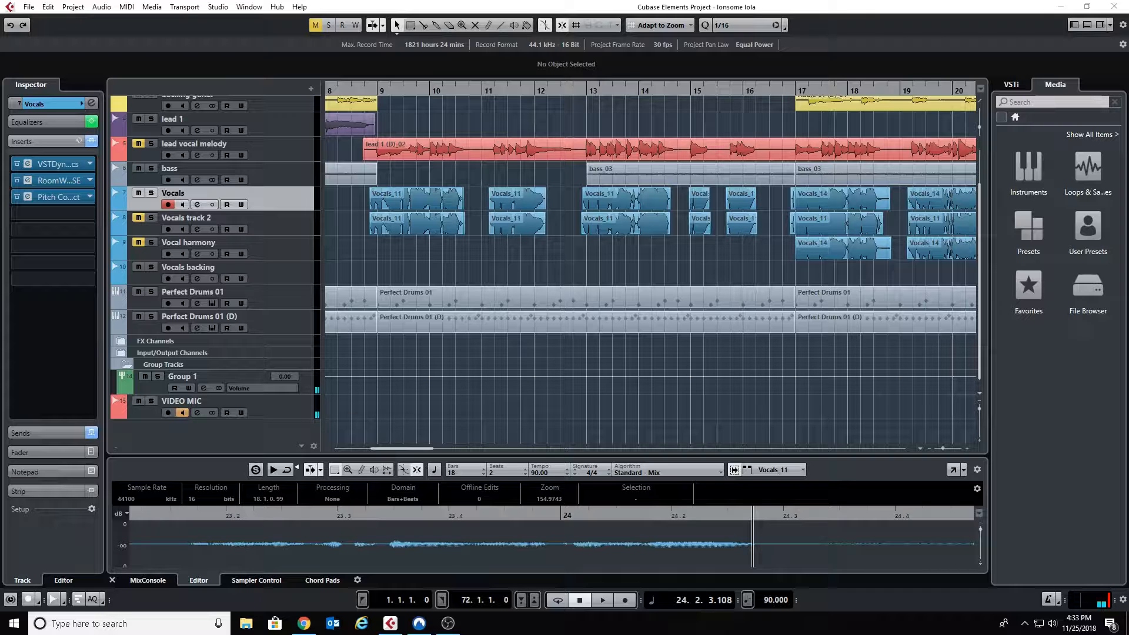
Step: Open the RoomWorks SE reverb of the Vocals track and check the insert list of Vocals track 2 against it
drag(412, 1, 427, 244)
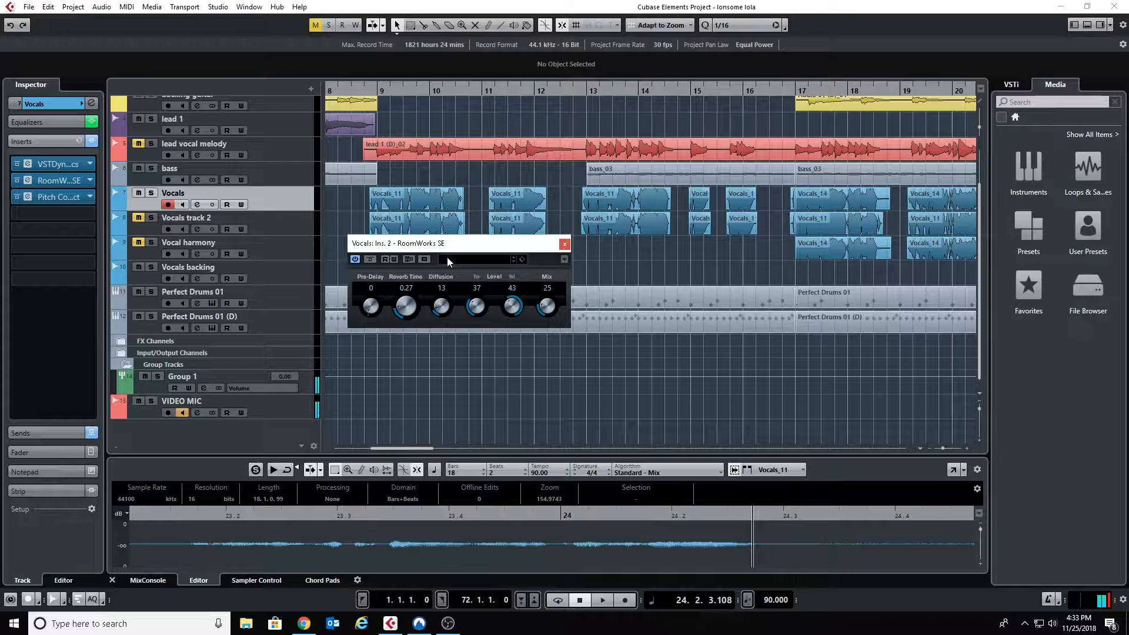
drag(470, 241, 633, 295)
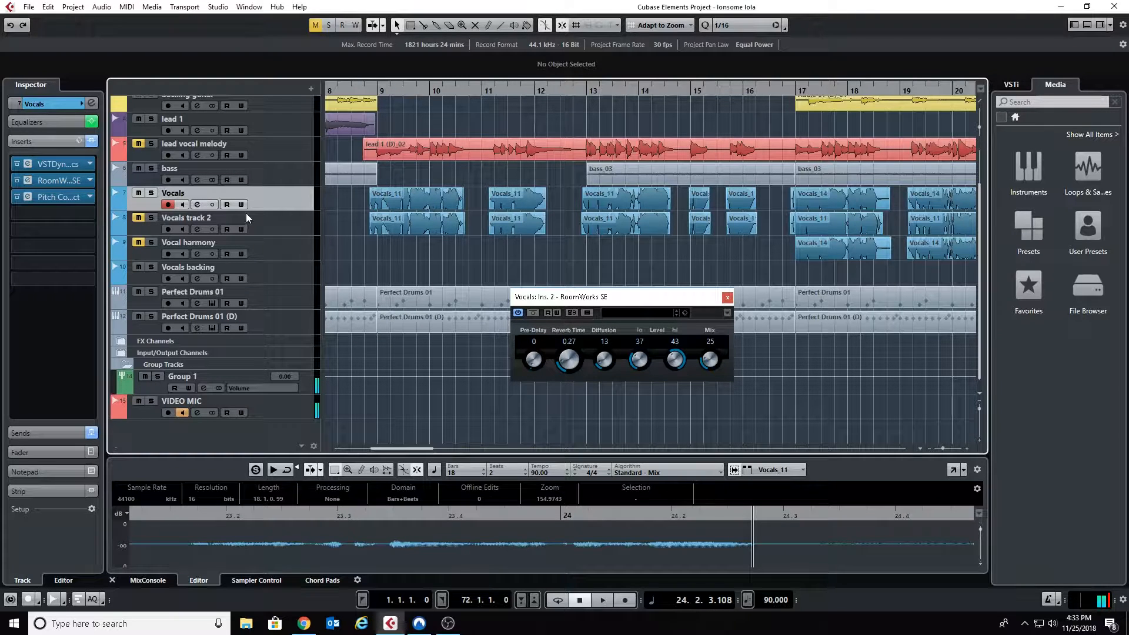
click(269, 224)
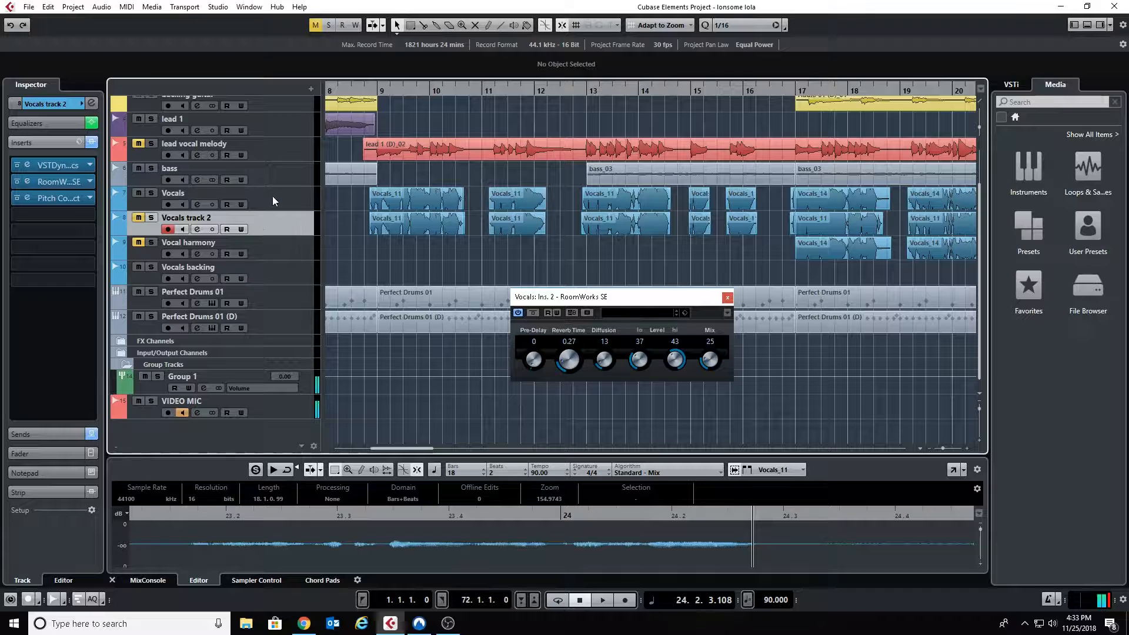
click(272, 200)
Step: Place the playhead at 8.4.1 and compare the inserts of Vocals and Vocals track 2 by alternating between the tracks
drag(335, 166, 559, 172)
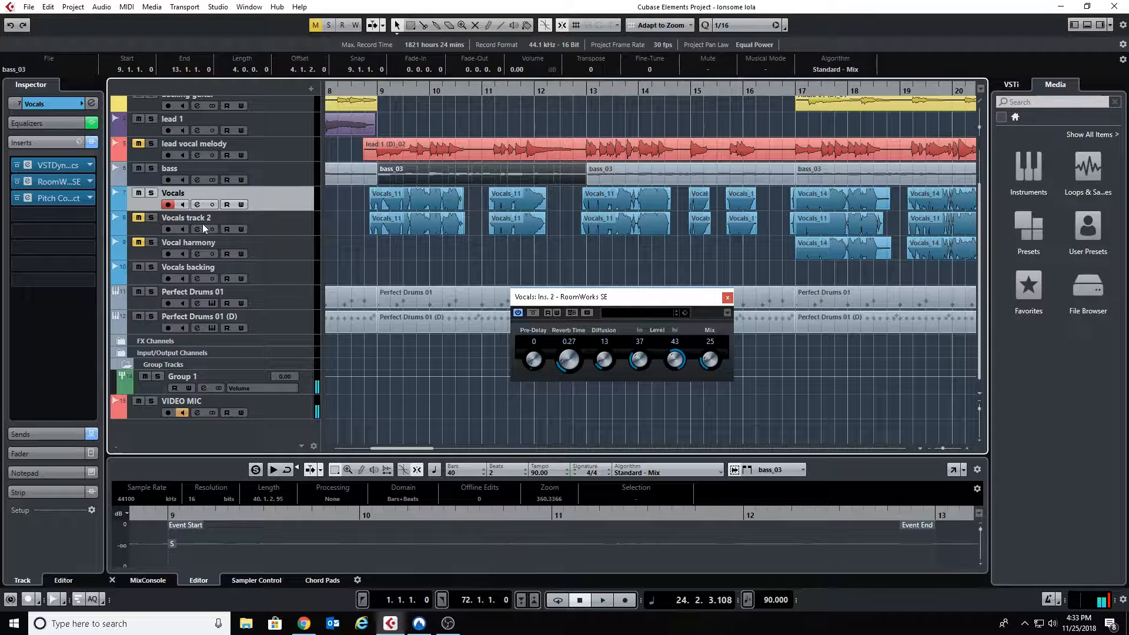
click(365, 87)
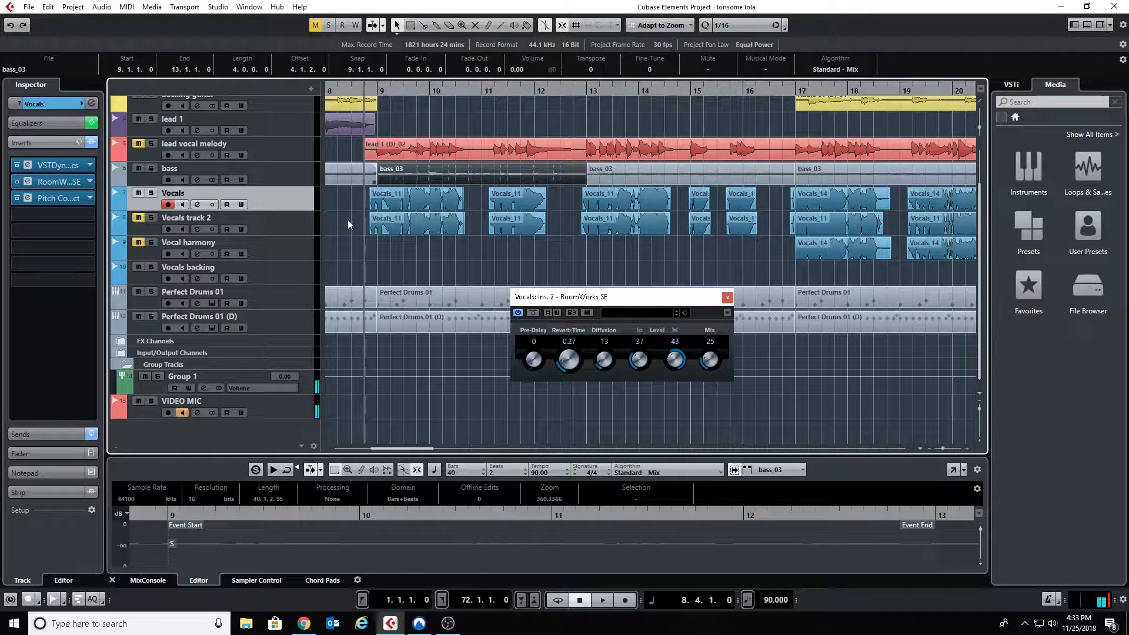
mouse_move(421, 446)
mouse_down()
mouse_move(368, 446)
mouse_move(421, 450)
mouse_move(434, 431)
mouse_up()
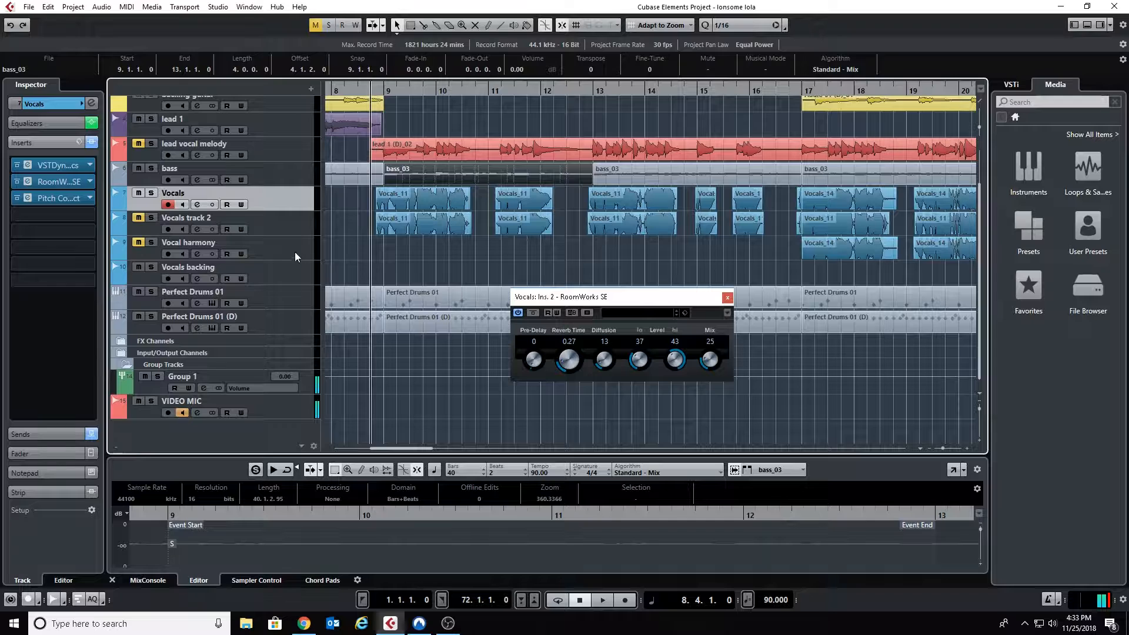
click(292, 221)
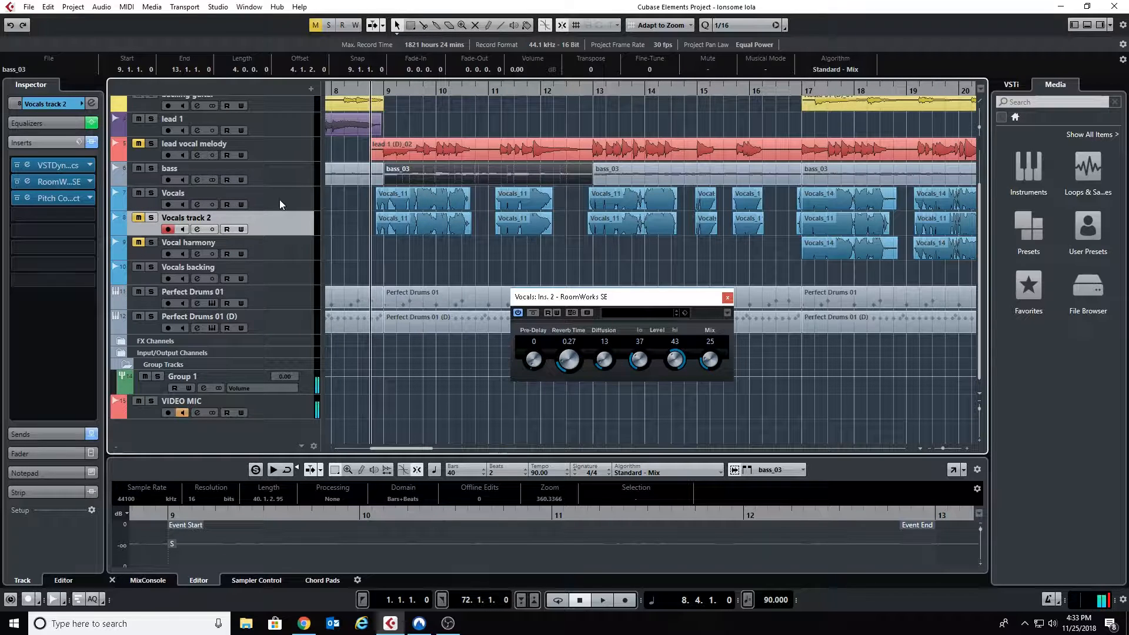
click(280, 199)
click(287, 227)
click(283, 201)
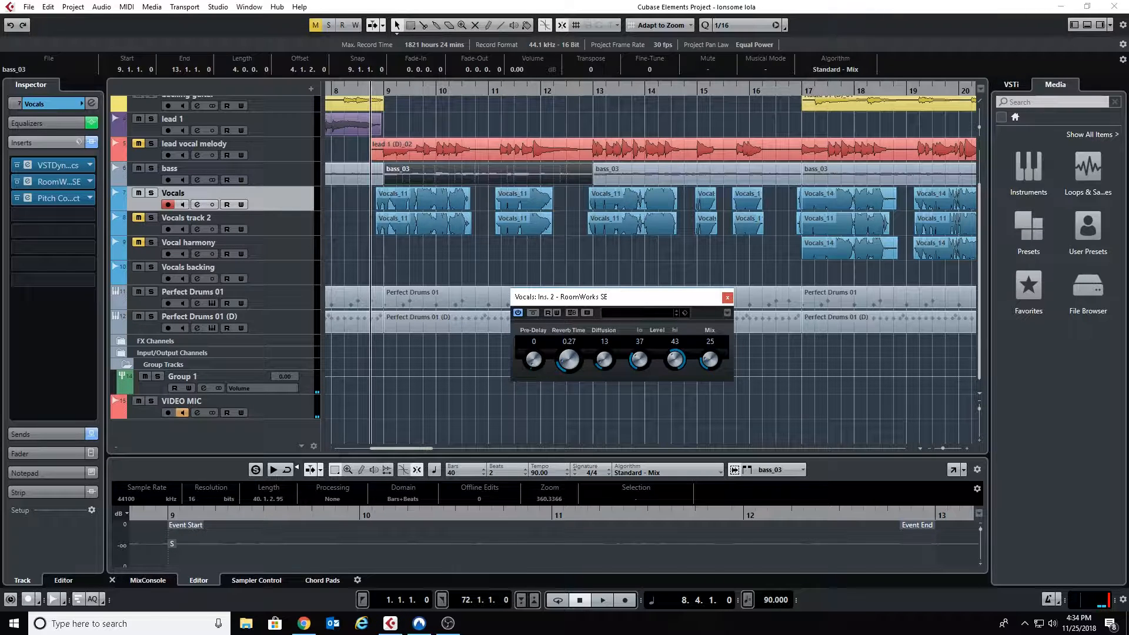
Step: Open the VSTDynamics inserts of Vocals track 2 and Vocals and arrange their windows one above the other for comparison
click(278, 230)
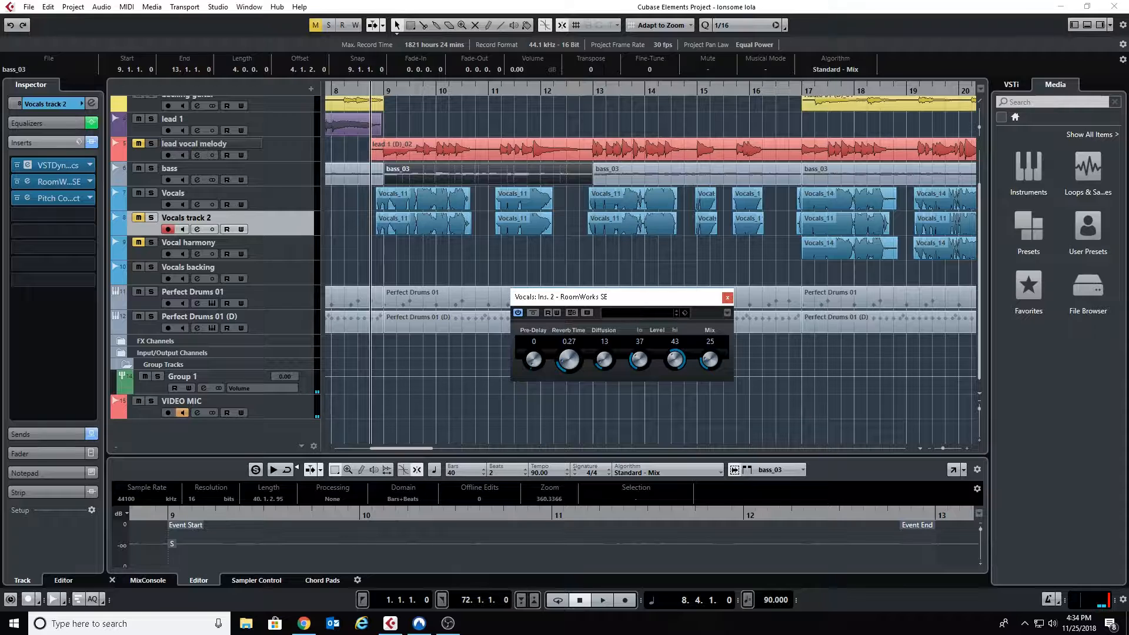
drag(489, 0, 492, 117)
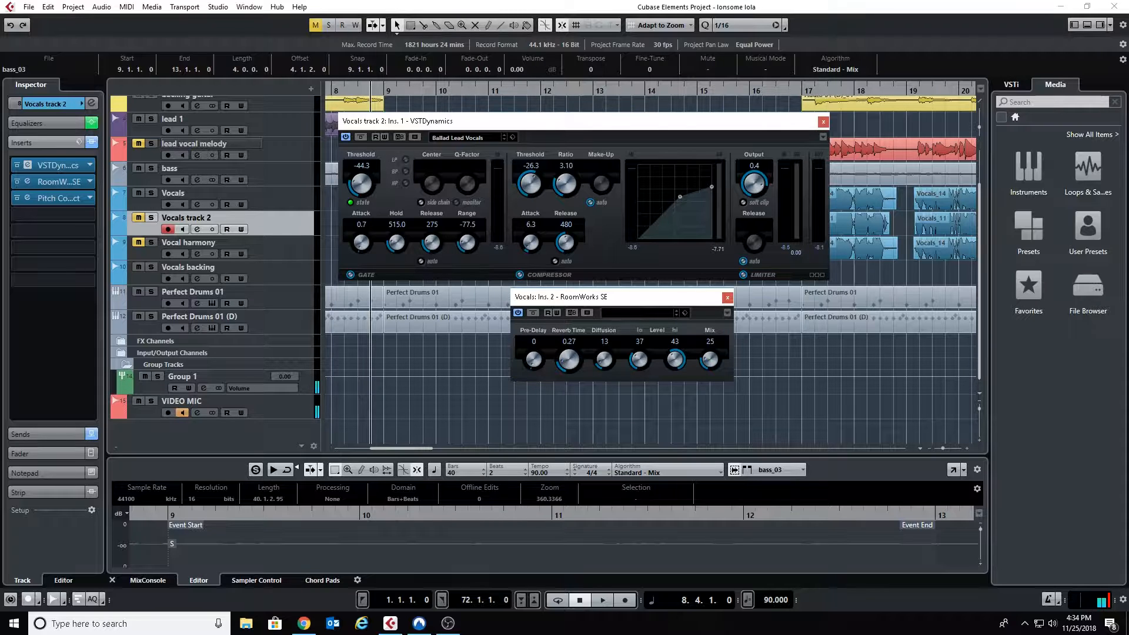
drag(579, 1, 517, 294)
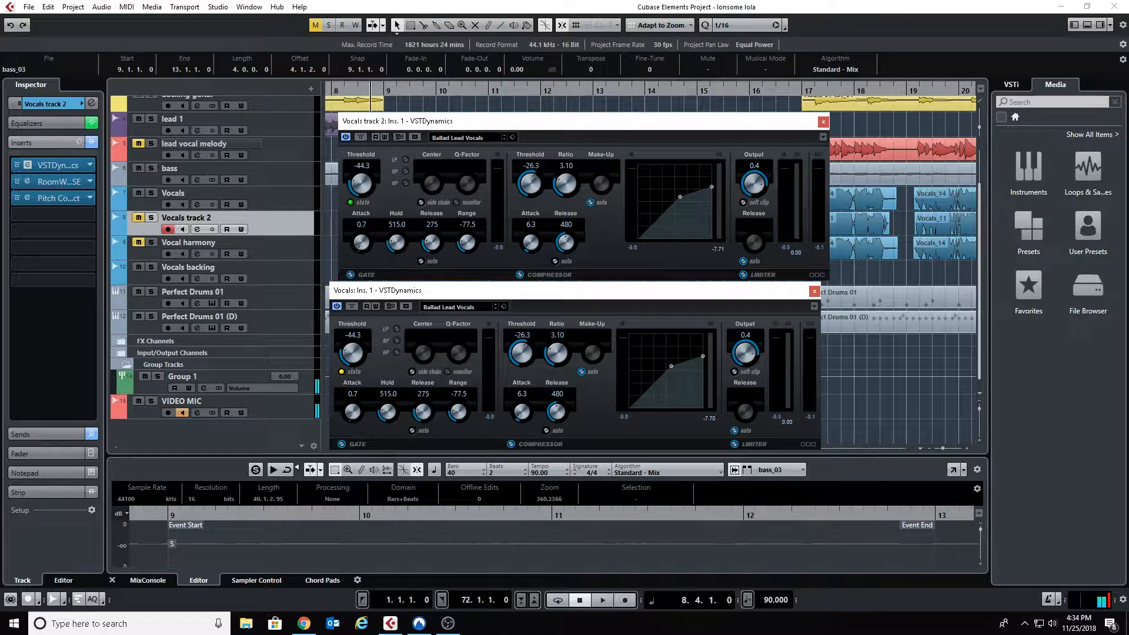
Step: Close both VSTDynamics windows, open the RoomWorks SE insert of Vocals track 2 and place it beside the RoomWorks SE window of Vocals
click(814, 291)
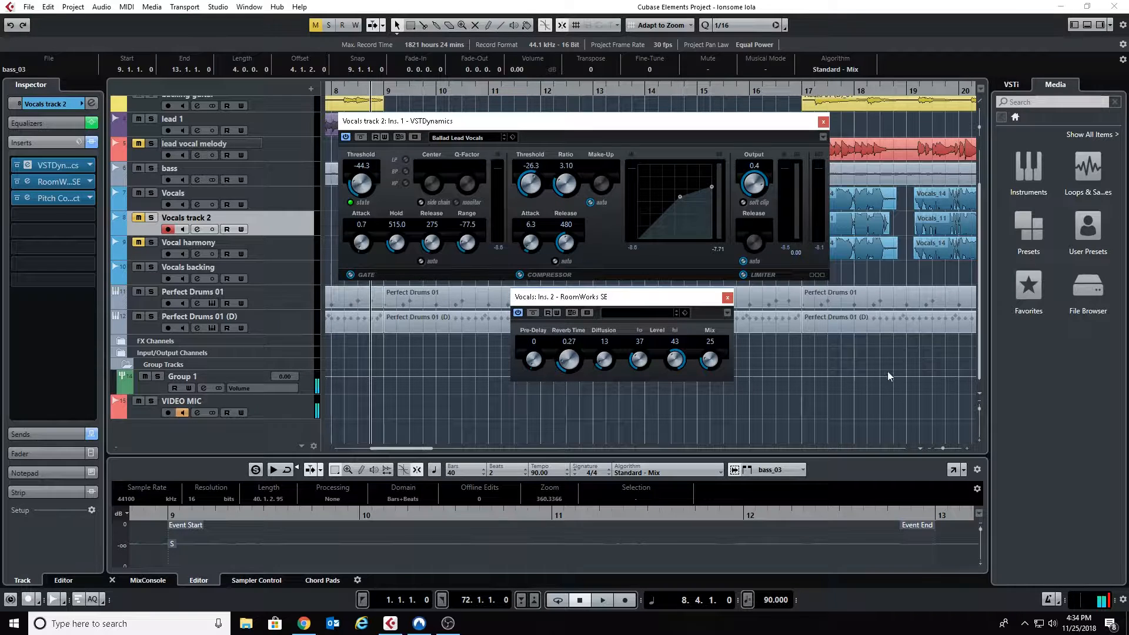
click(822, 122)
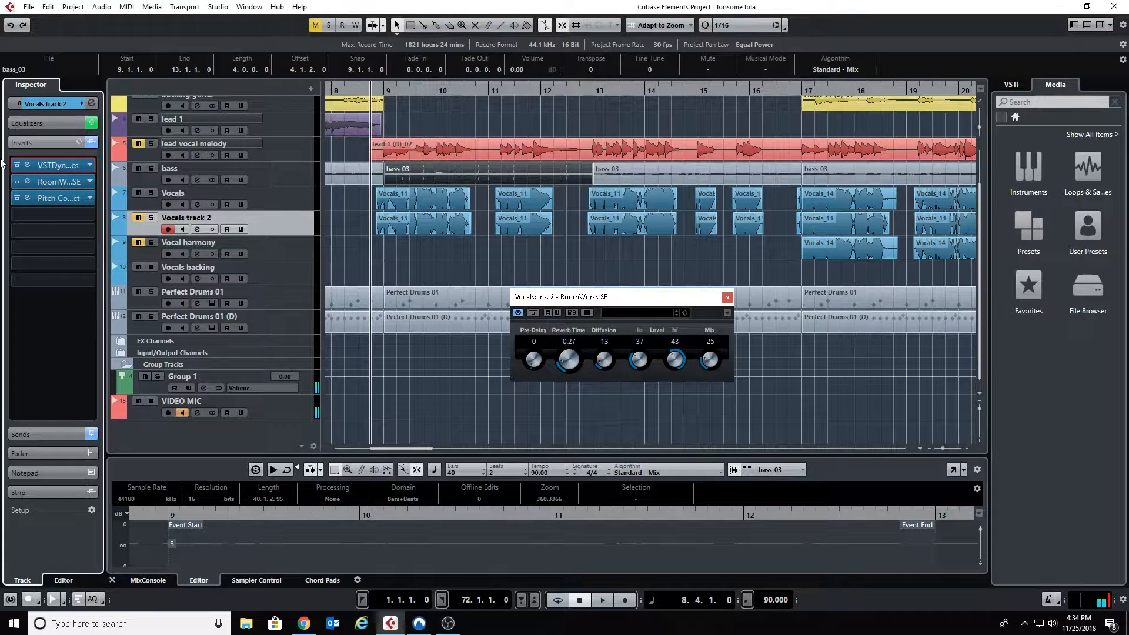
click(61, 183)
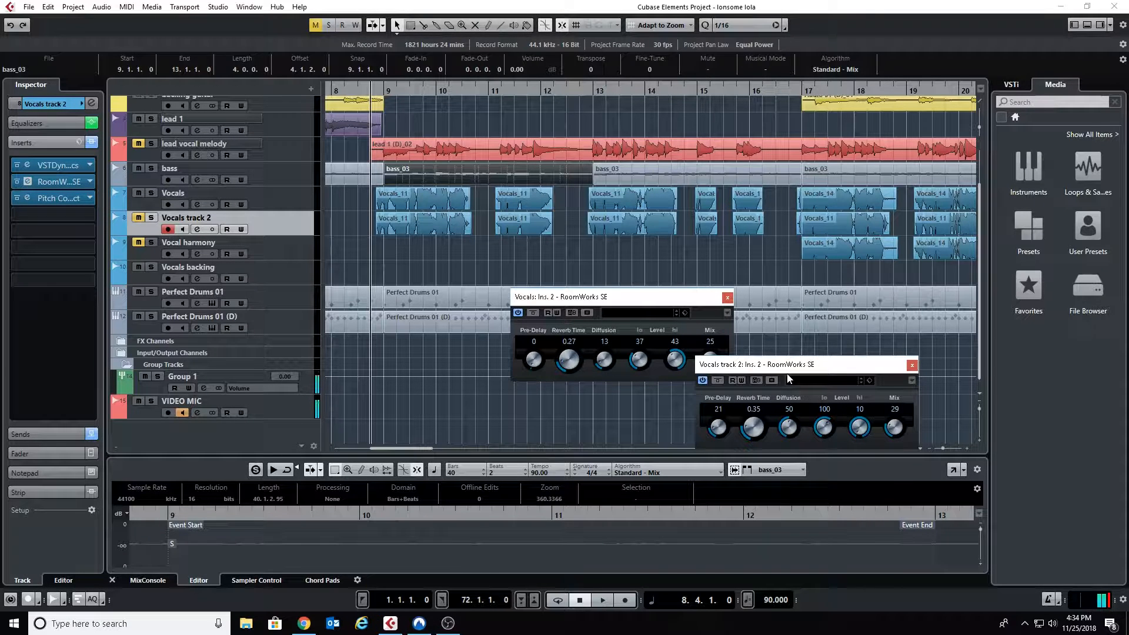
drag(786, 375, 842, 301)
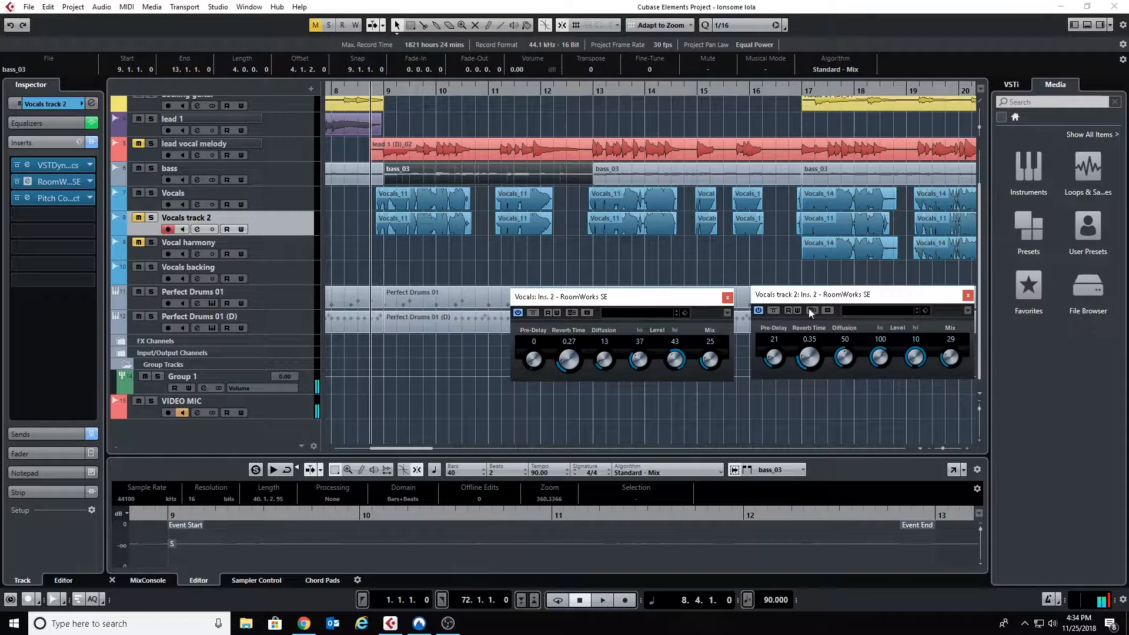
Step: Compare the pan settings of Vocals and Vocals track 2 by showing each track's channel settings
click(270, 198)
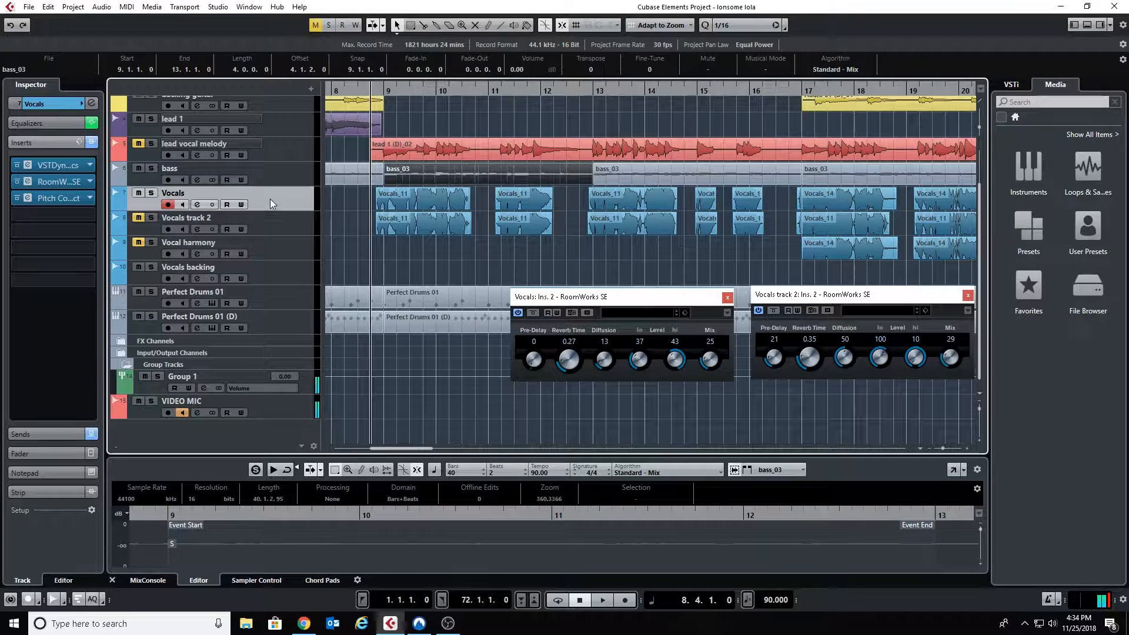
click(70, 104)
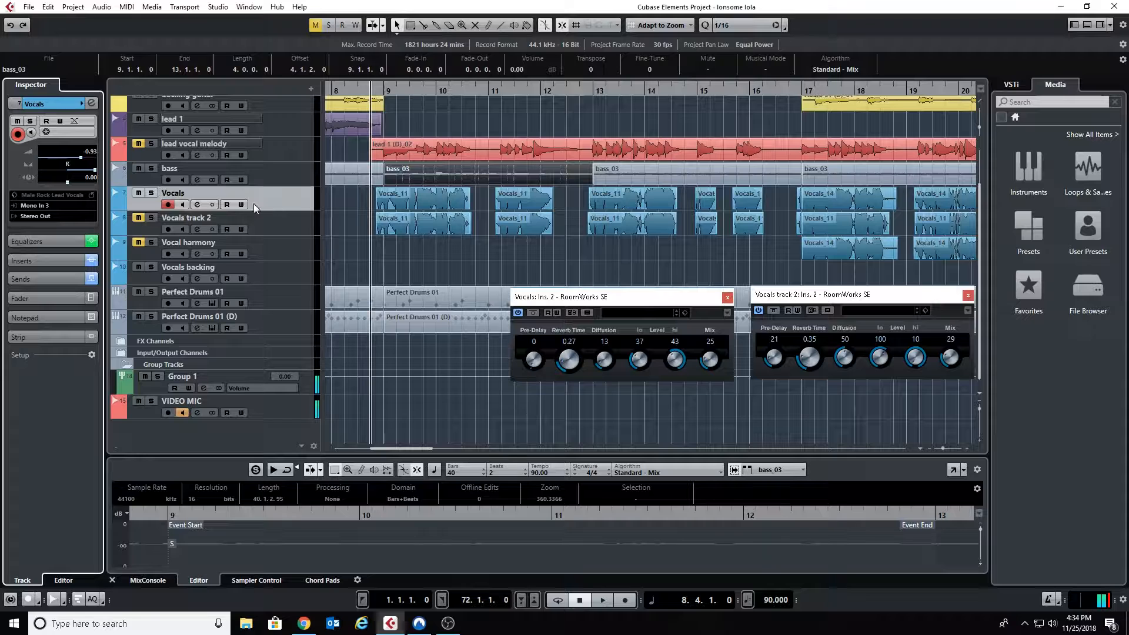
click(266, 232)
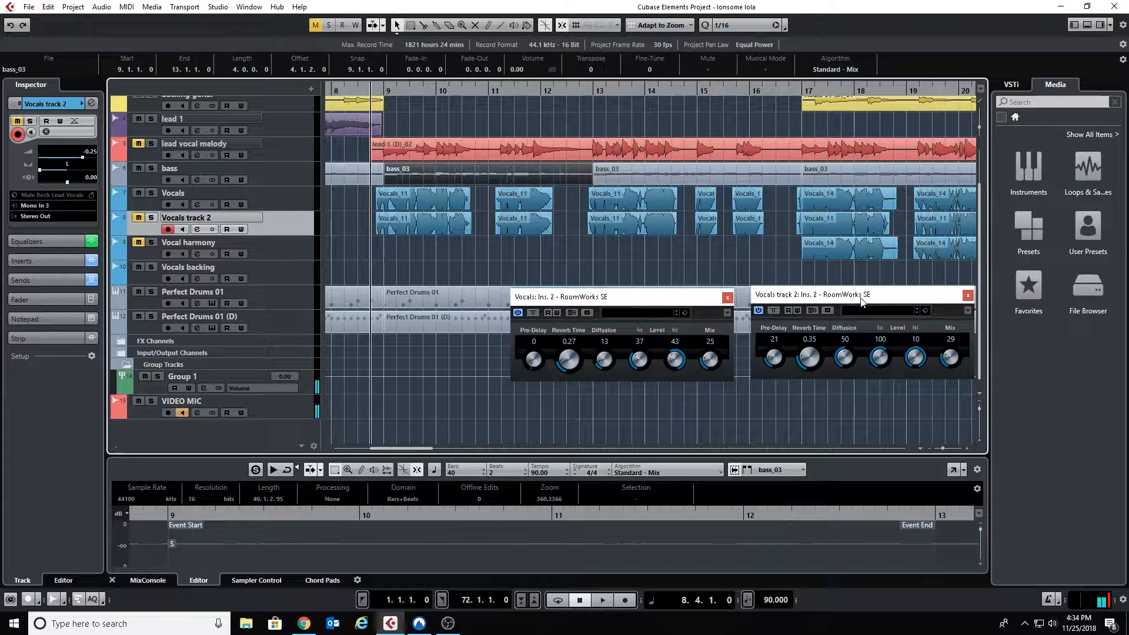
Step: Unmute Vocal harmony and Vocals track 2, and move both RoomWorks SE windows off the main screen
click(139, 242)
click(139, 218)
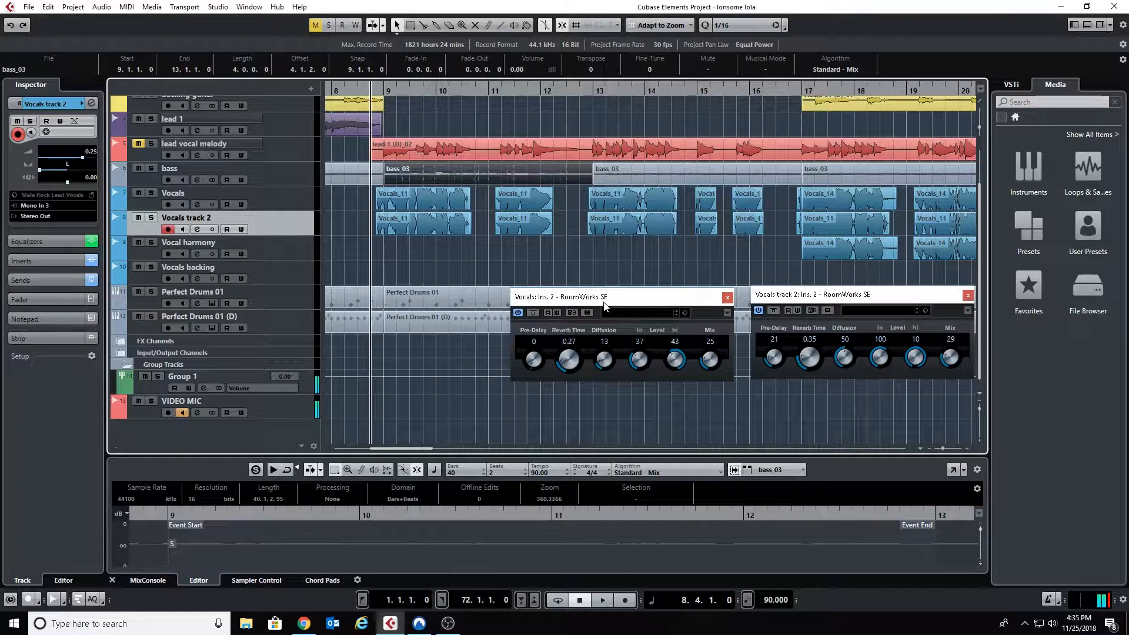
drag(878, 295, 882, 0)
drag(637, 293, 641, 0)
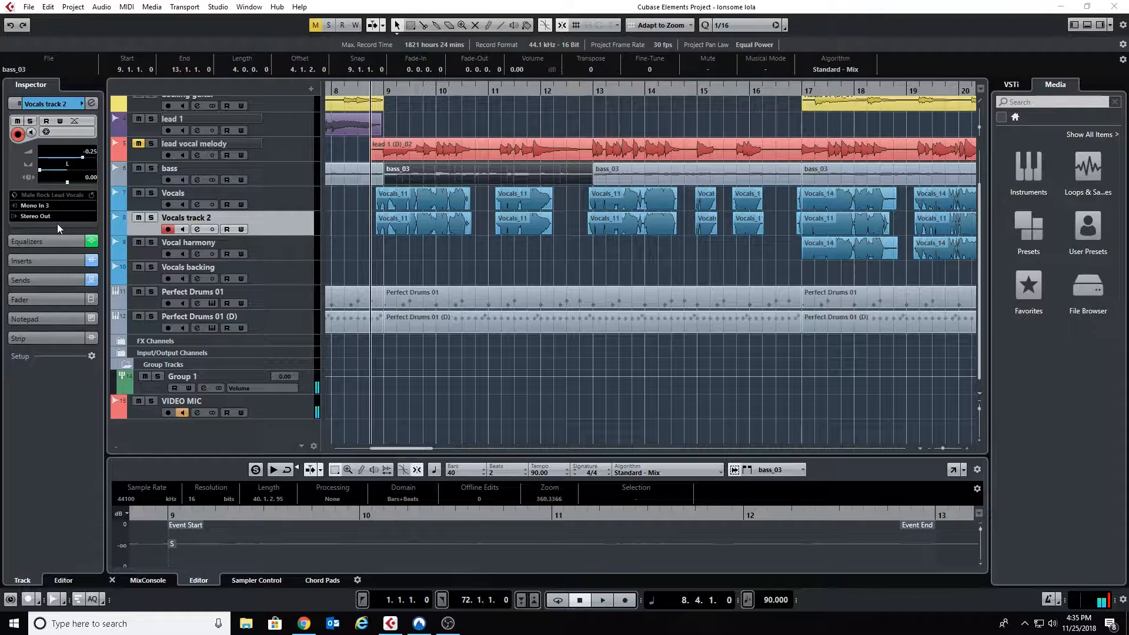
Step: Open the Pitch Correct insert of the Vocals track and bring its window over the arrangement
click(62, 101)
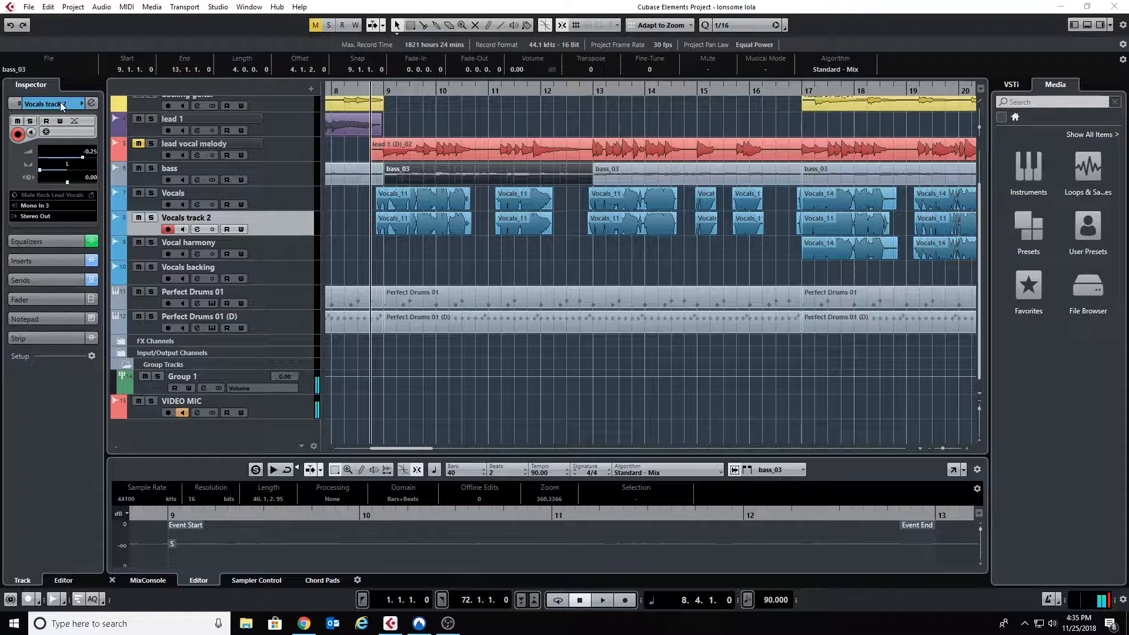
click(270, 253)
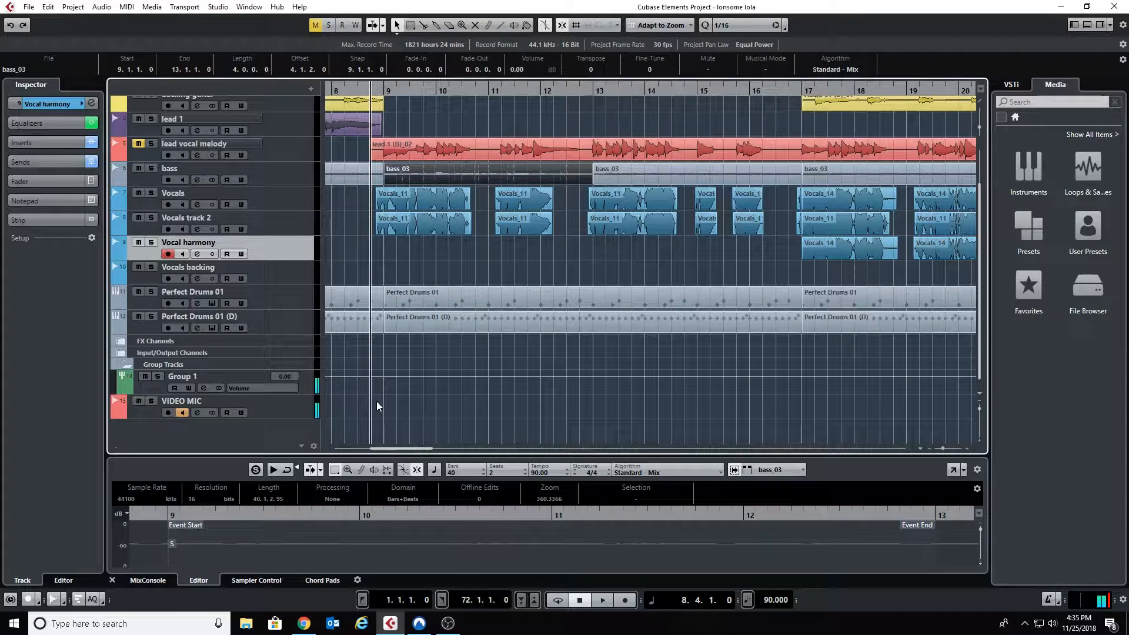
click(274, 192)
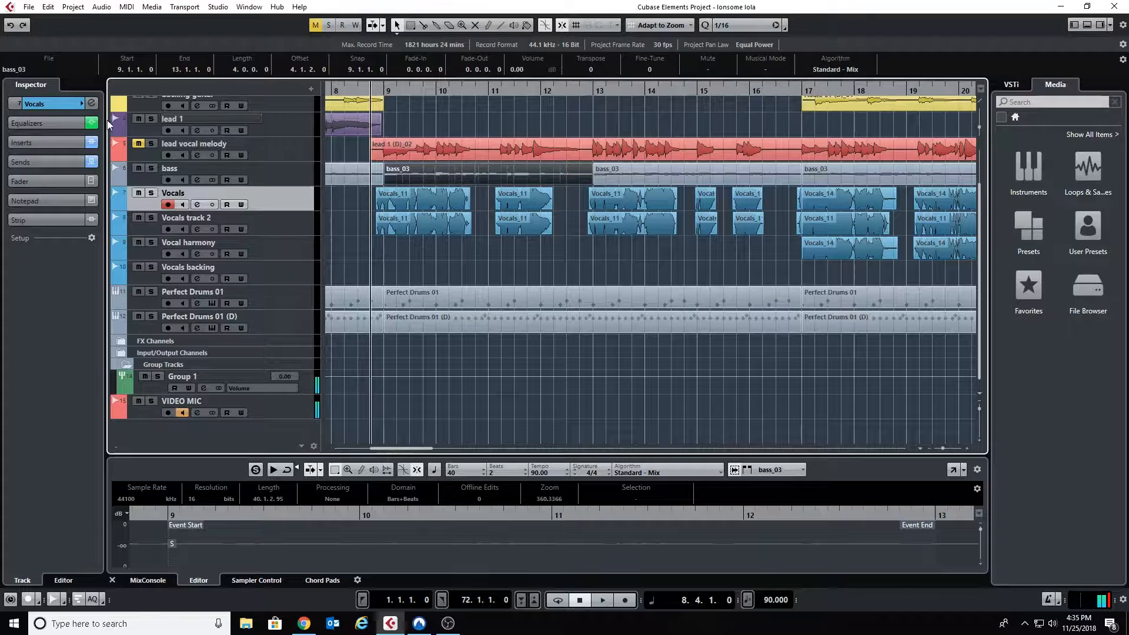
click(60, 141)
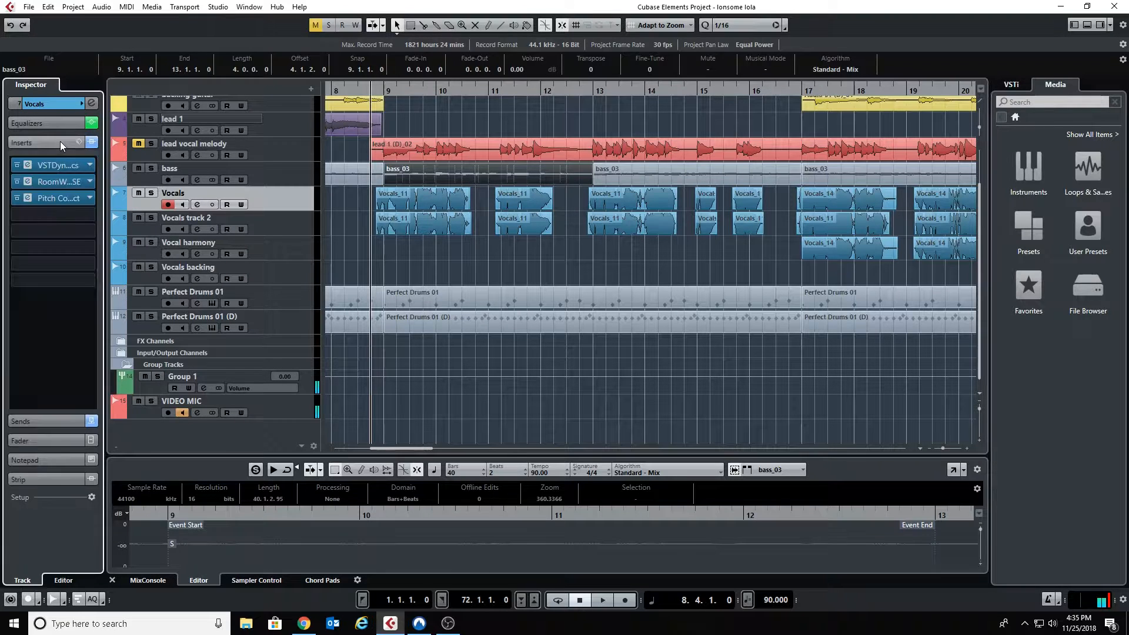
click(57, 200)
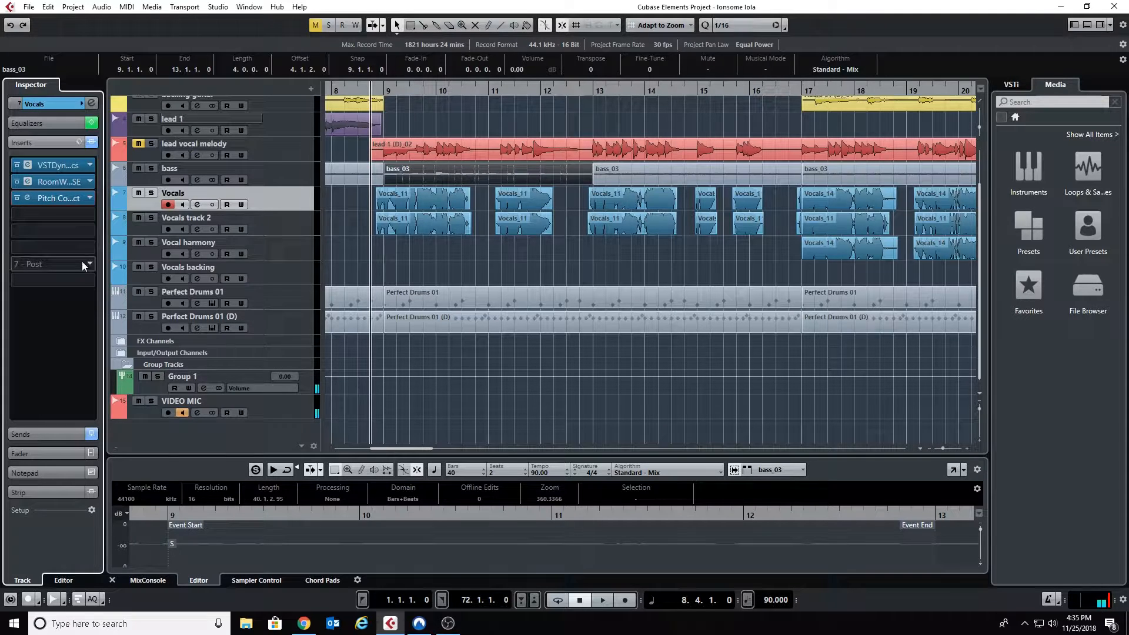
click(51, 197)
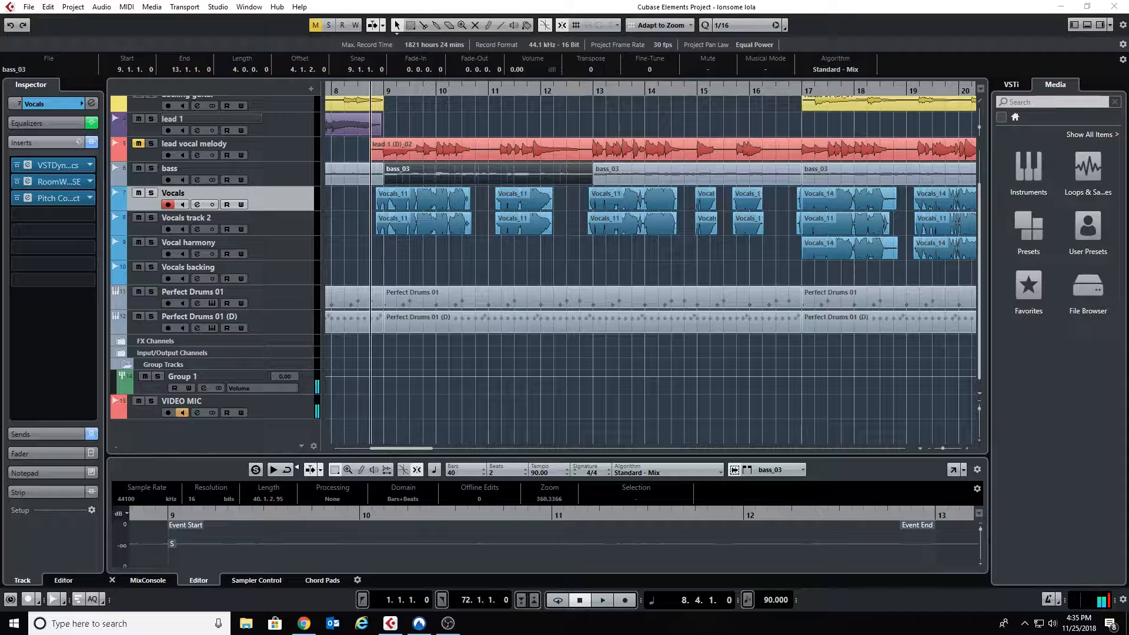
drag(699, 0, 489, 115)
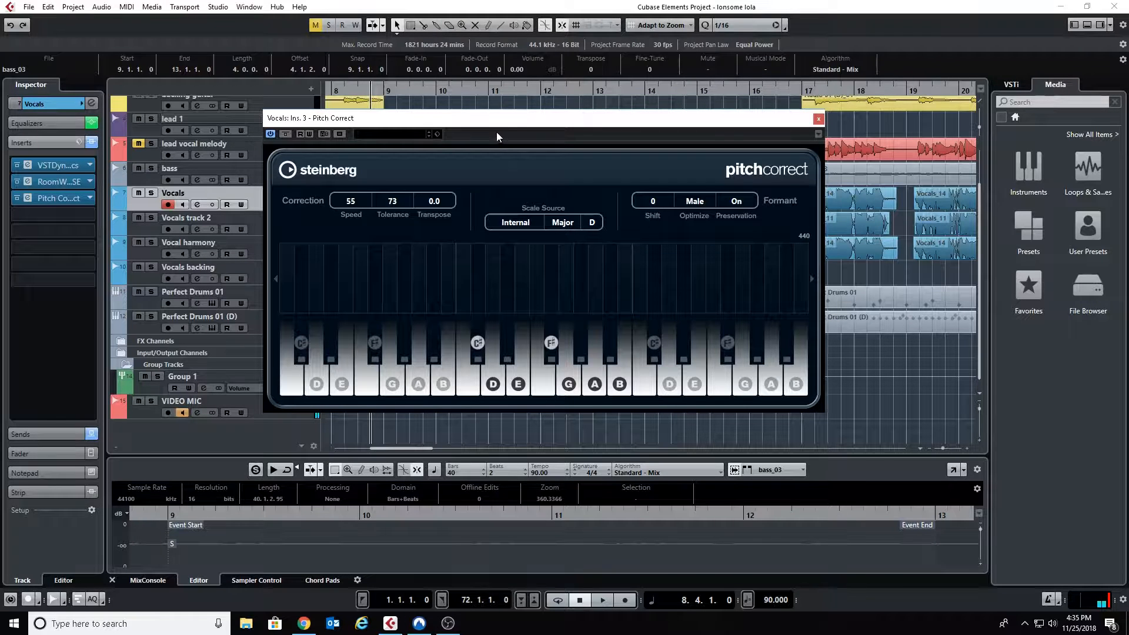
Step: Examine the correction, scale source and formant settings of Pitch Correct on the Vocals track
drag(482, 118, 739, 139)
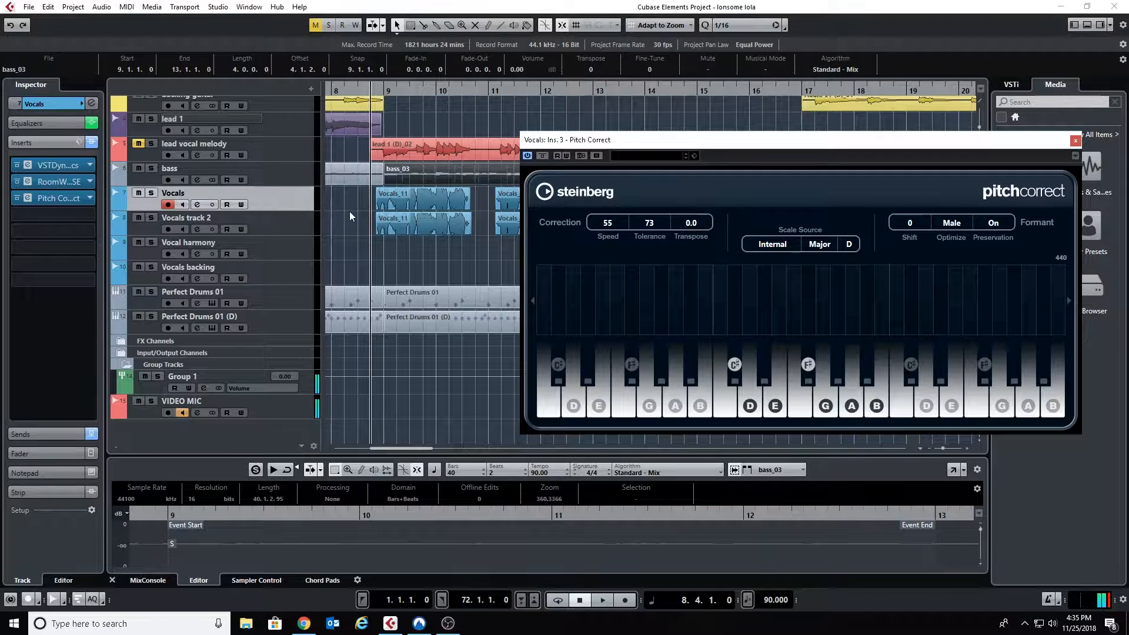
drag(640, 143, 468, 137)
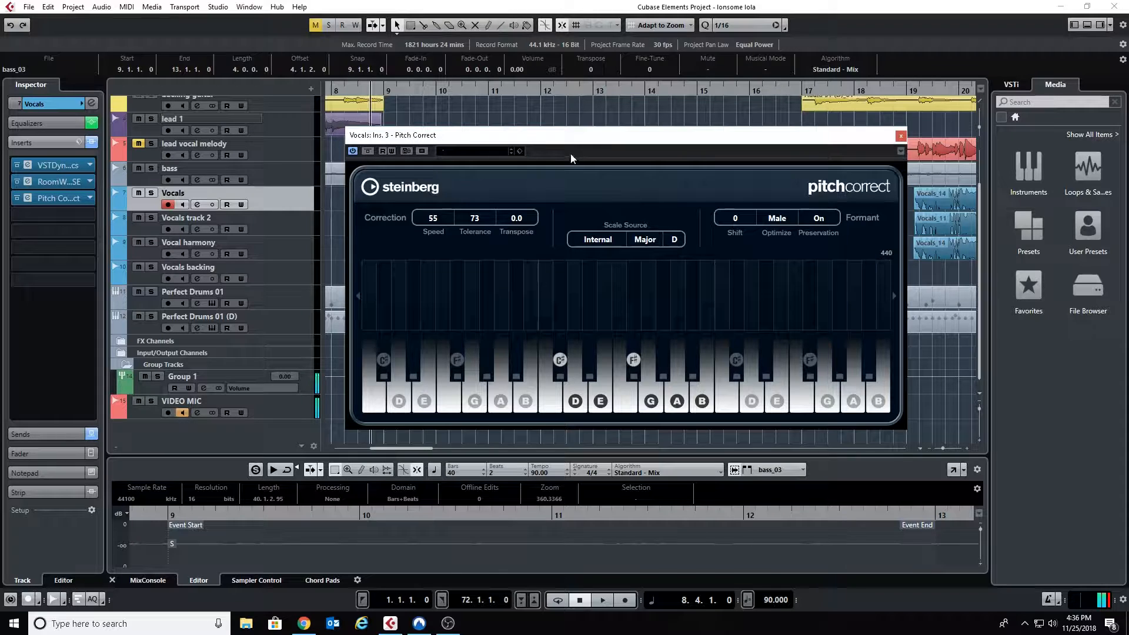
drag(565, 143, 541, 116)
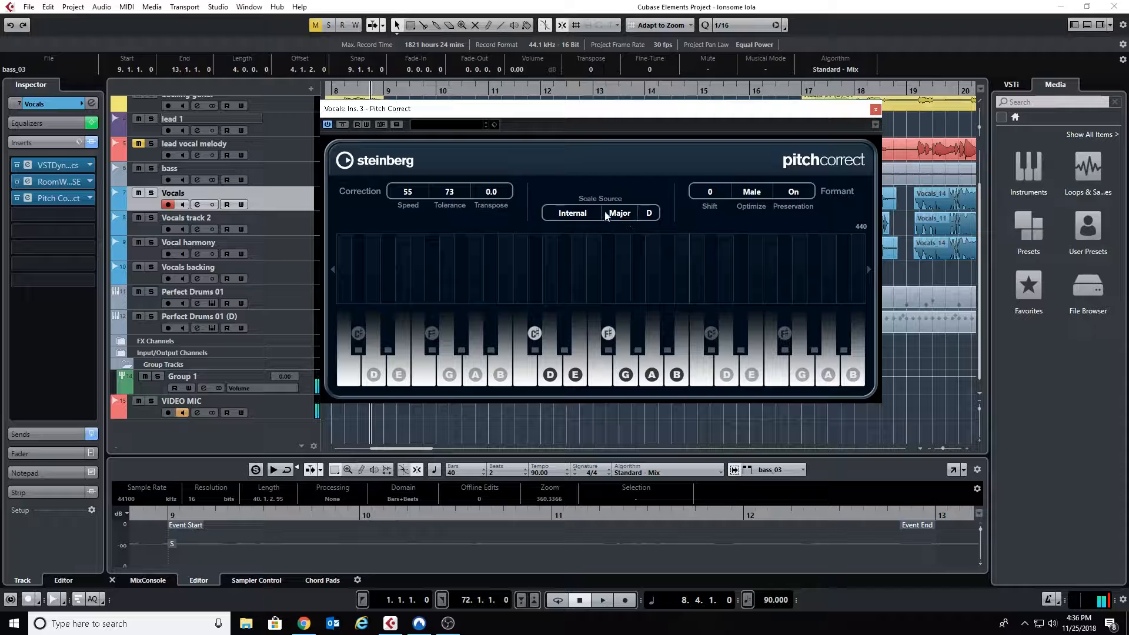
mouse_move(574, 111)
mouse_down()
mouse_move(597, 124)
mouse_move(569, 132)
mouse_up()
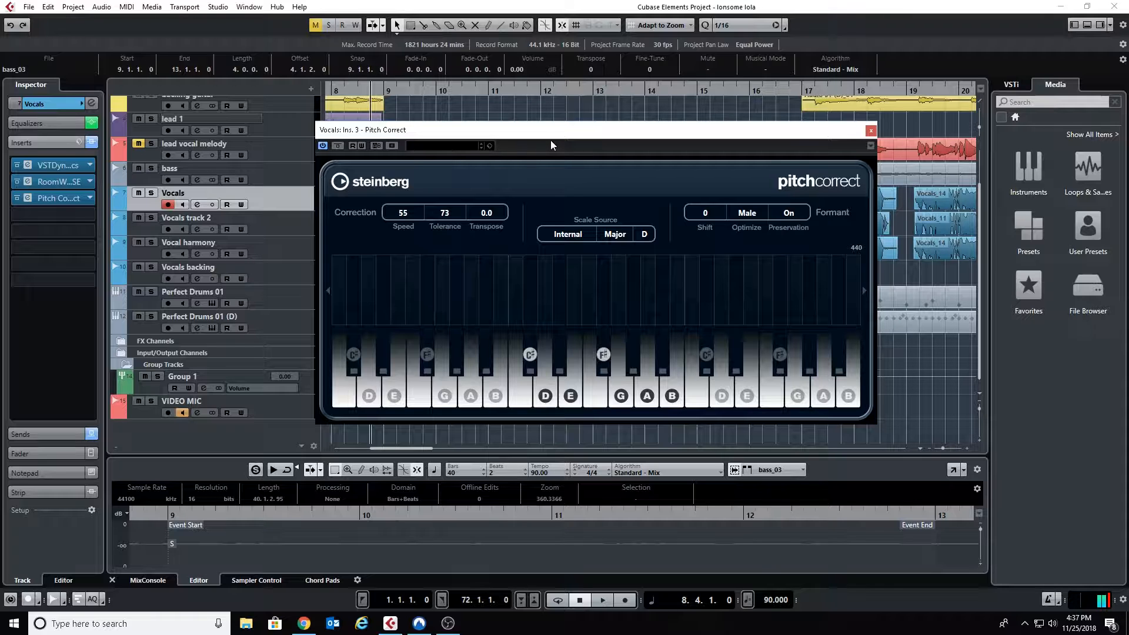
drag(580, 146, 644, 153)
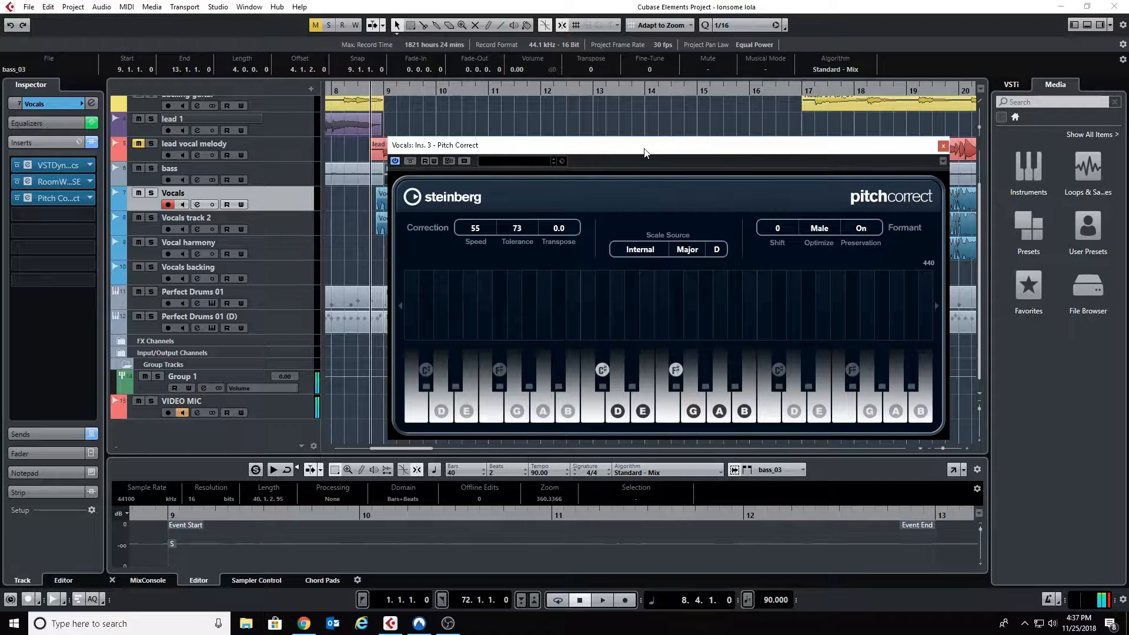
Step: Move the Pitch Correct window clear of the first vocal clips, solo the Vocals track and play it briefly
drag(644, 153, 905, 157)
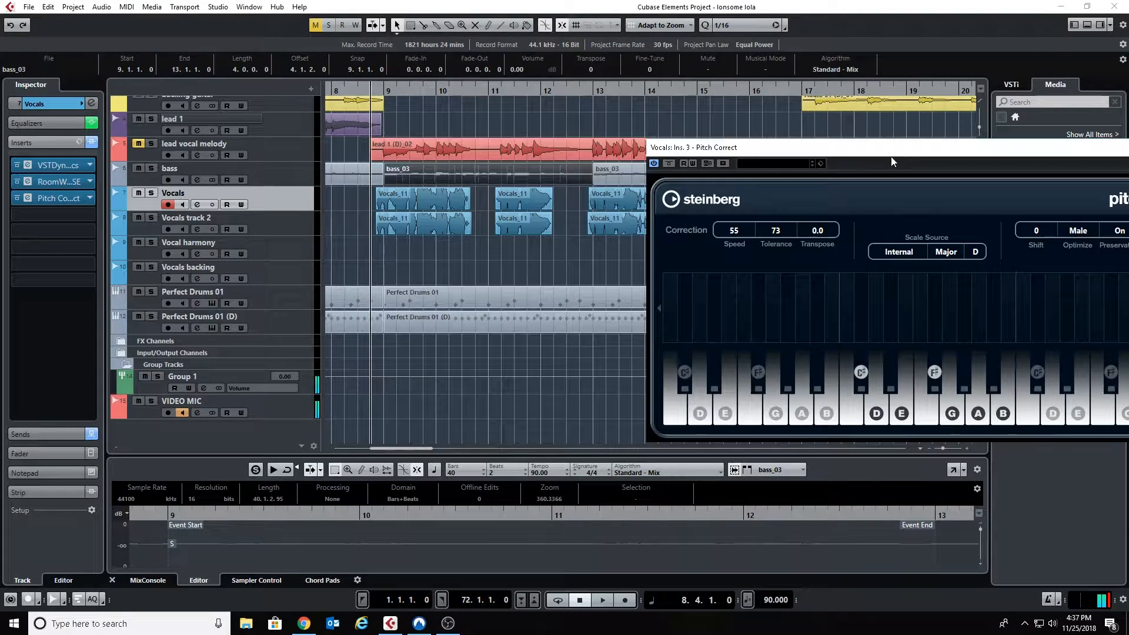
click(151, 193)
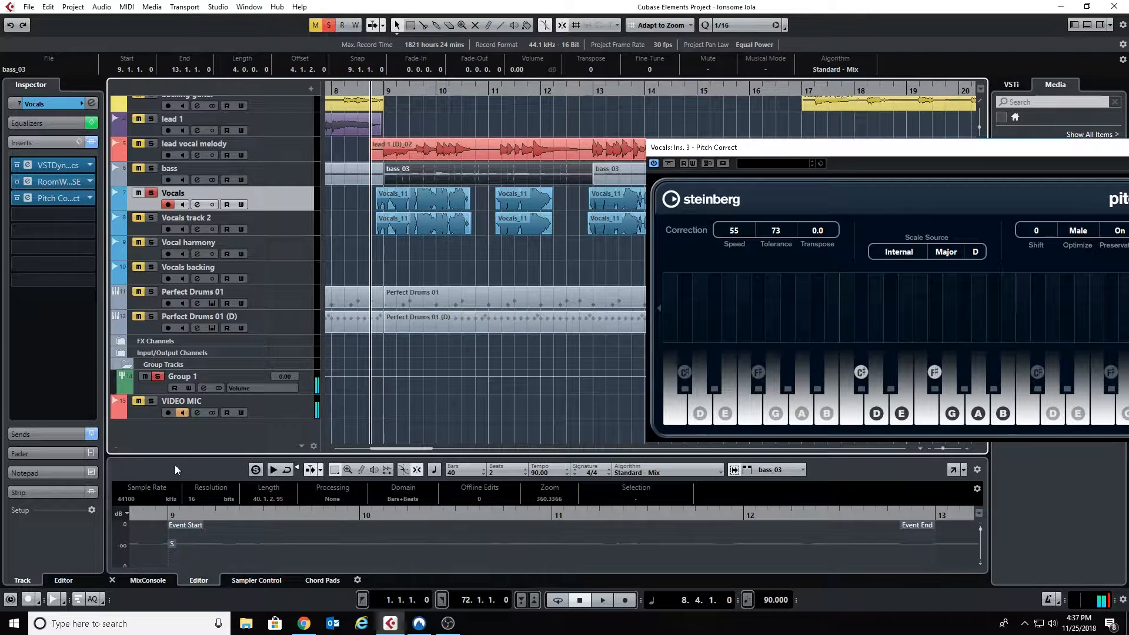
key(space)
key(space)
drag(708, 148, 642, 152)
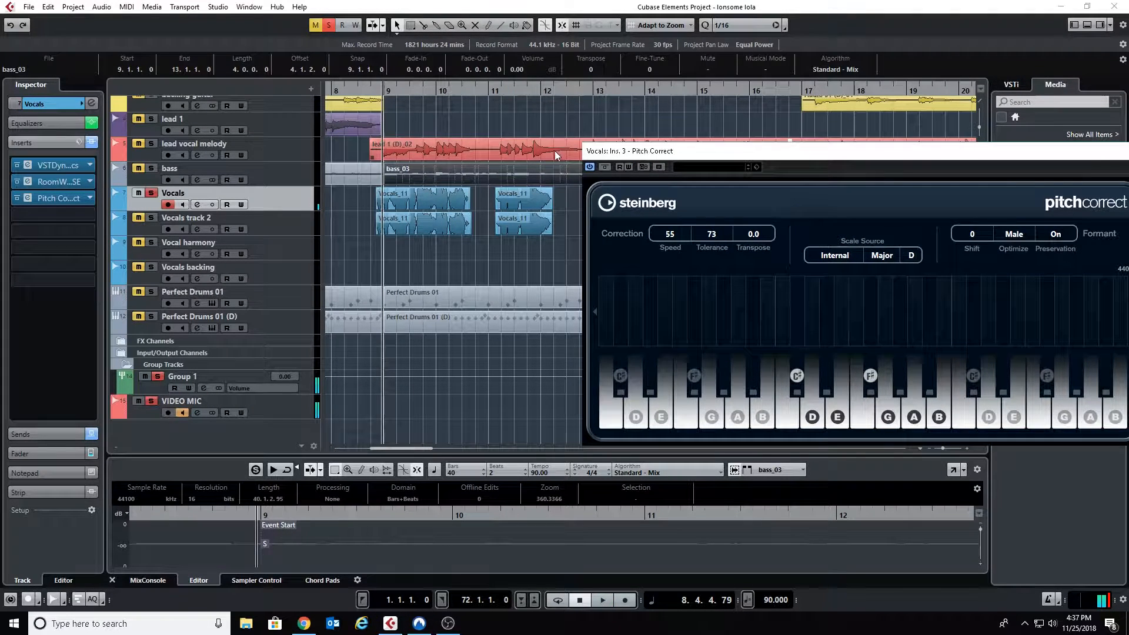
Step: Turn Pitch Correct off, listen to the soloed Vocals track without it and return the playhead to 8.4.1
click(589, 167)
drag(710, 152, 735, 151)
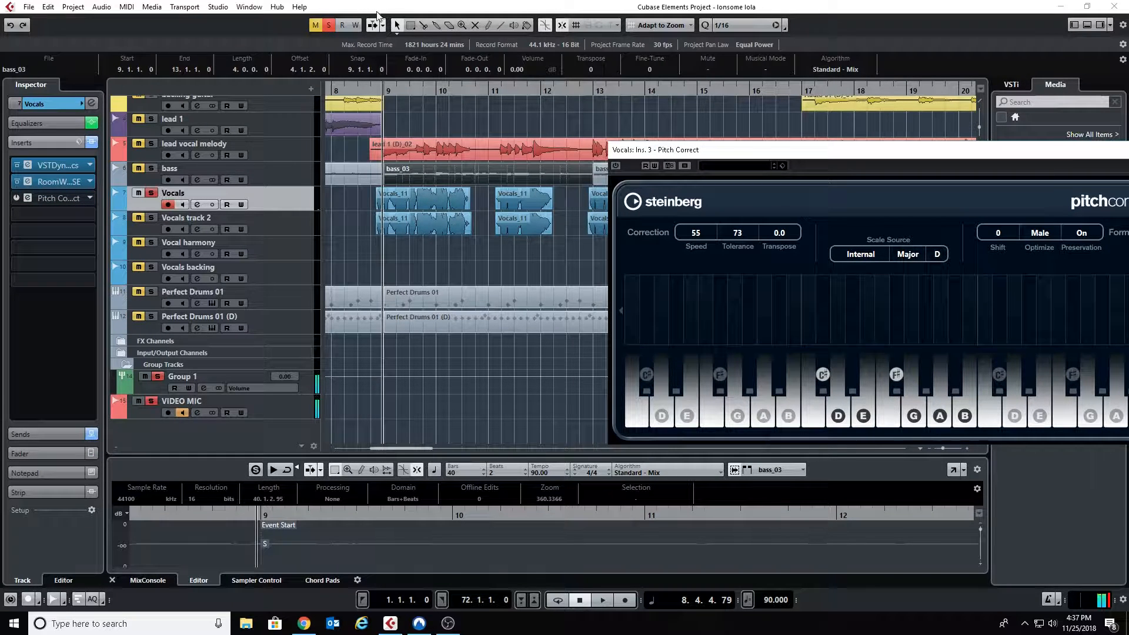
click(379, 94)
key(space)
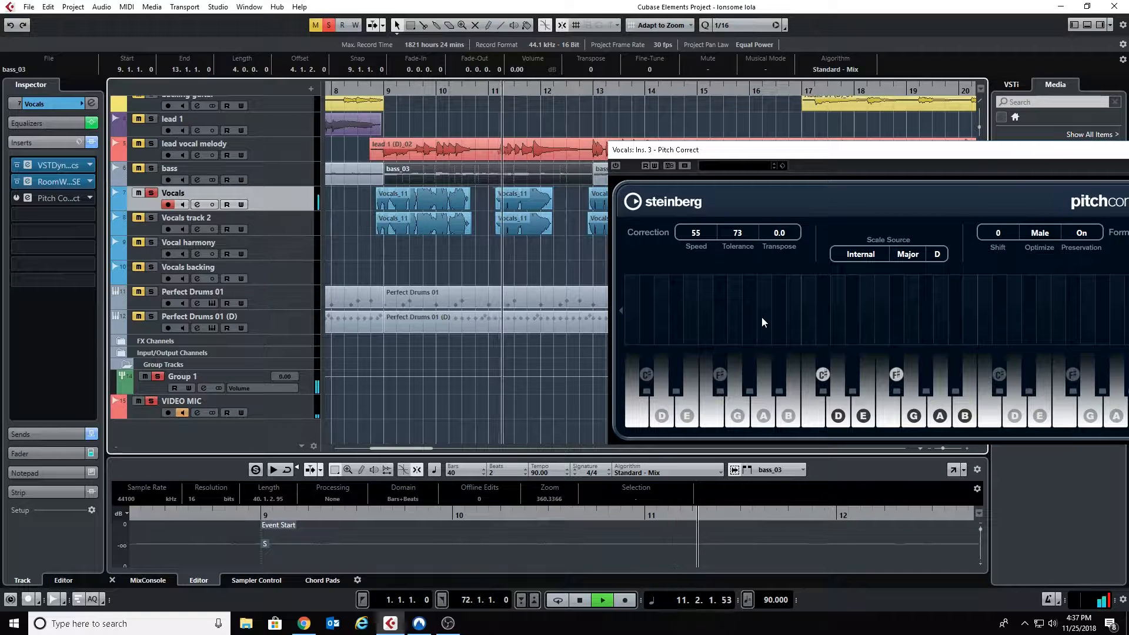
key(space)
click(372, 89)
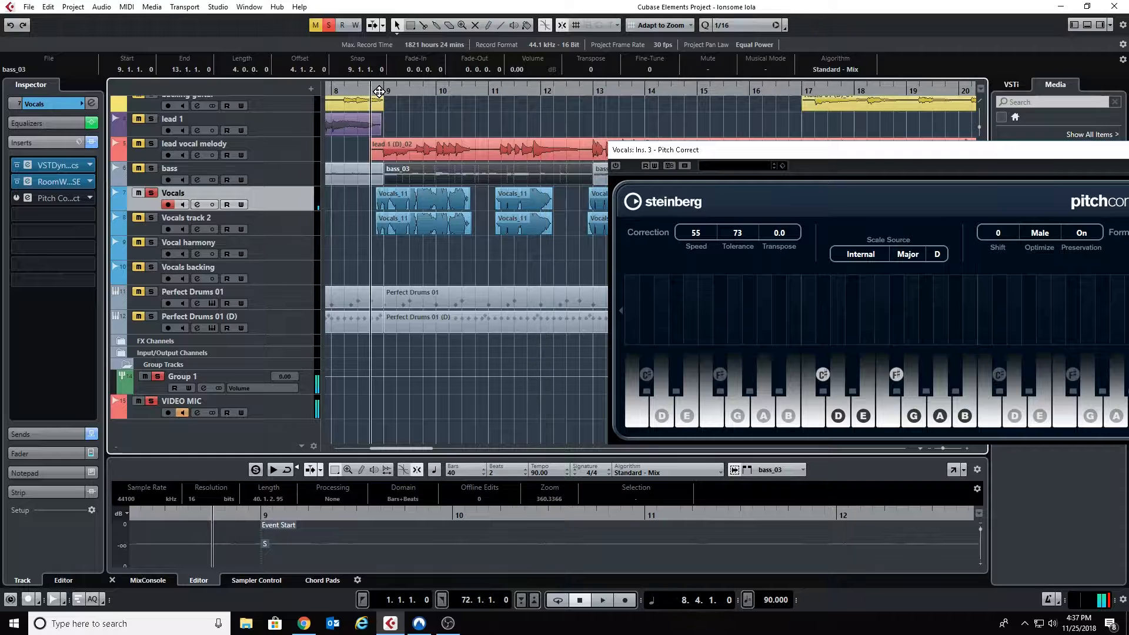
Step: Turn Pitch Correct back on and listen to the soloed Vocals track with it, playing twice from 8.4.1
click(617, 167)
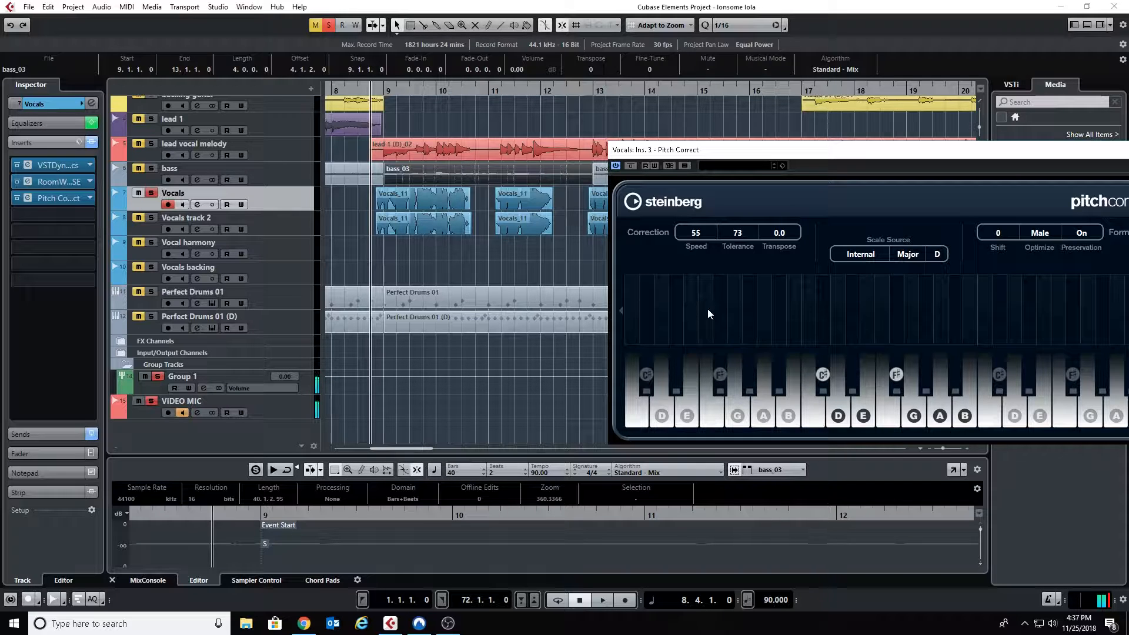
key(space)
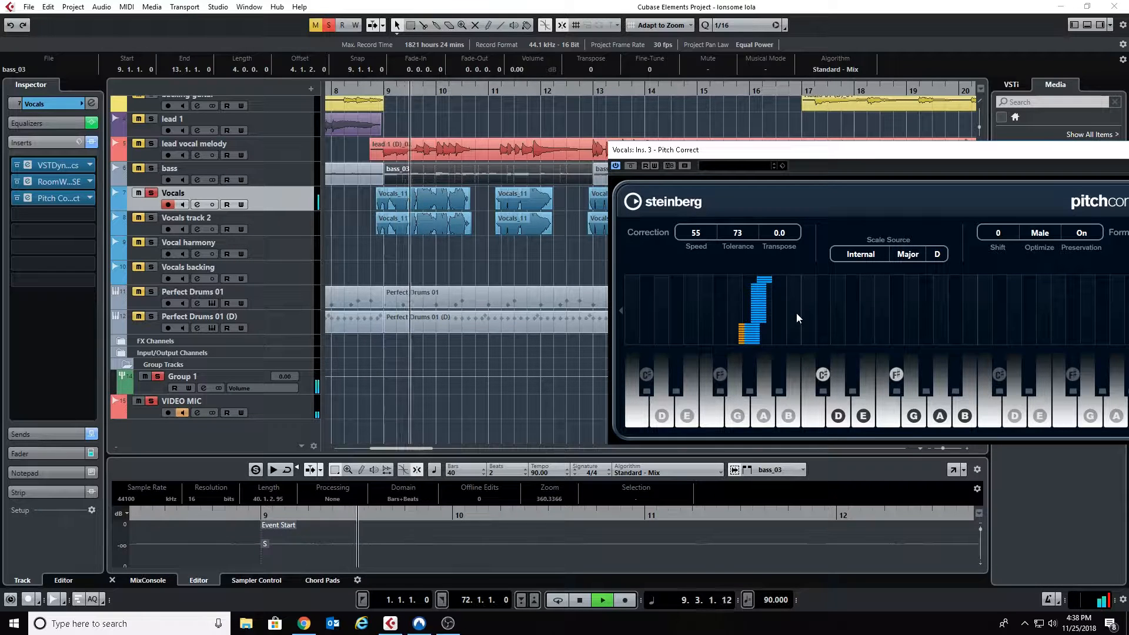
key(space)
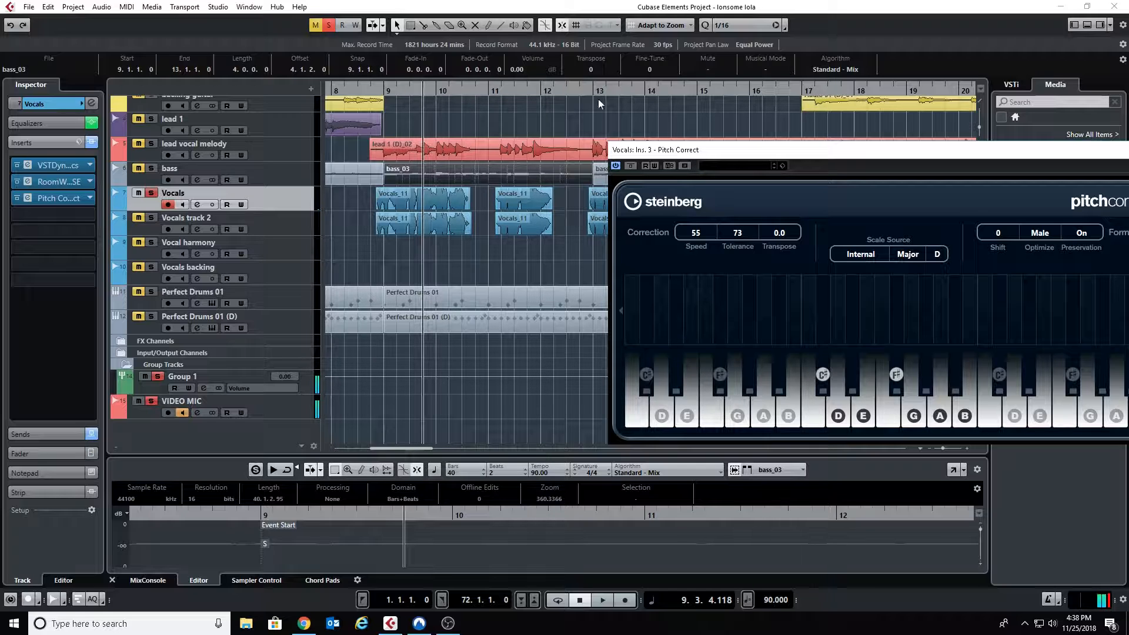
click(375, 89)
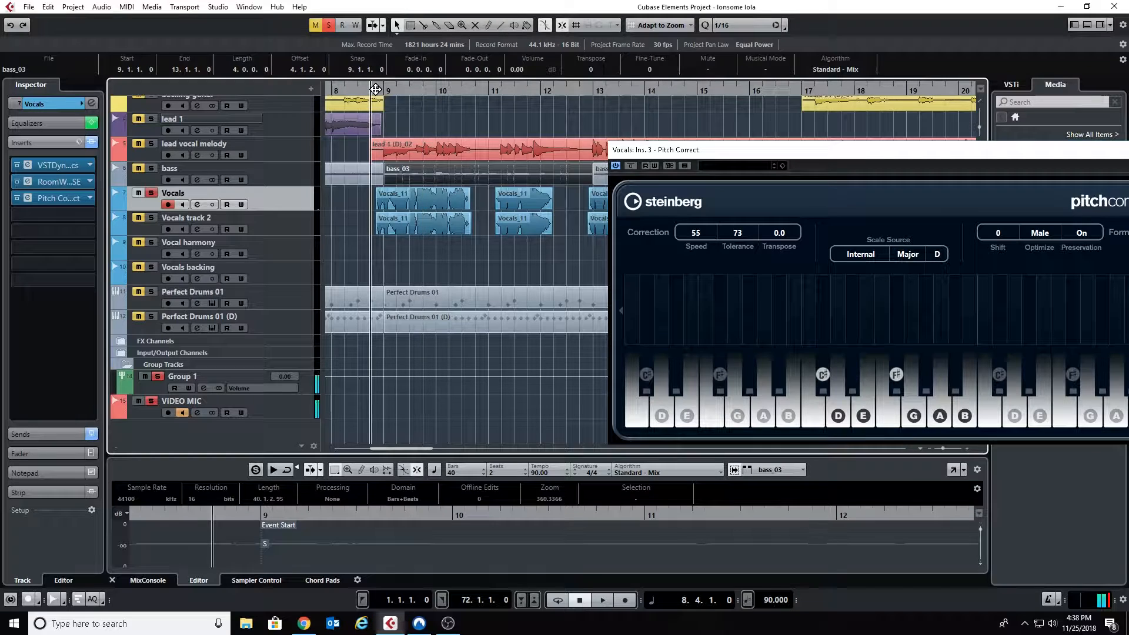
key(space)
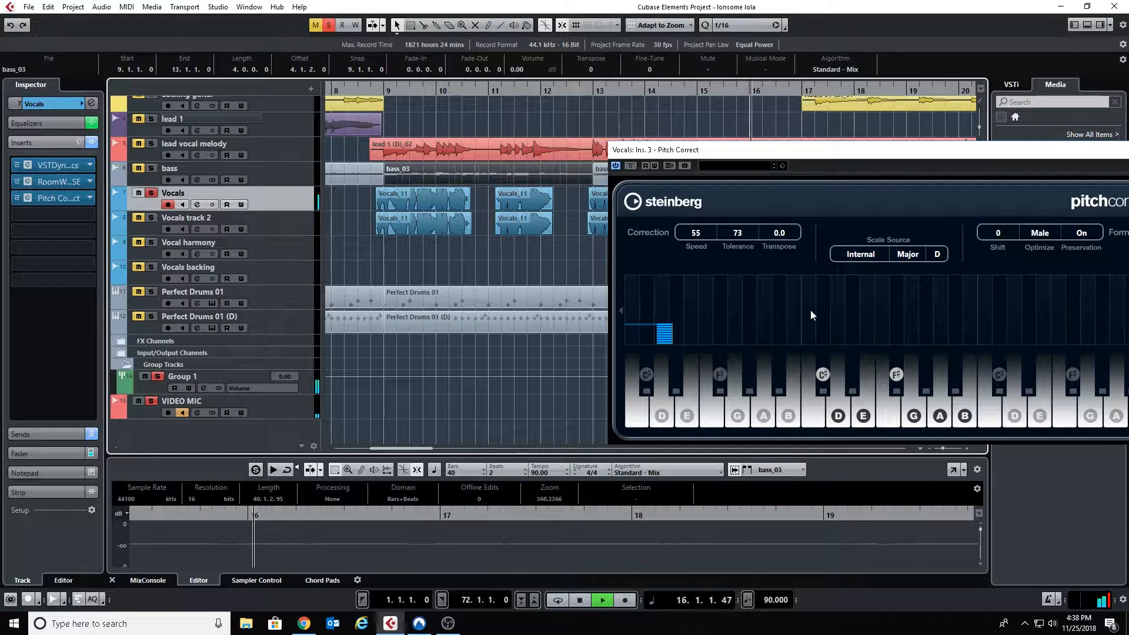
key(space)
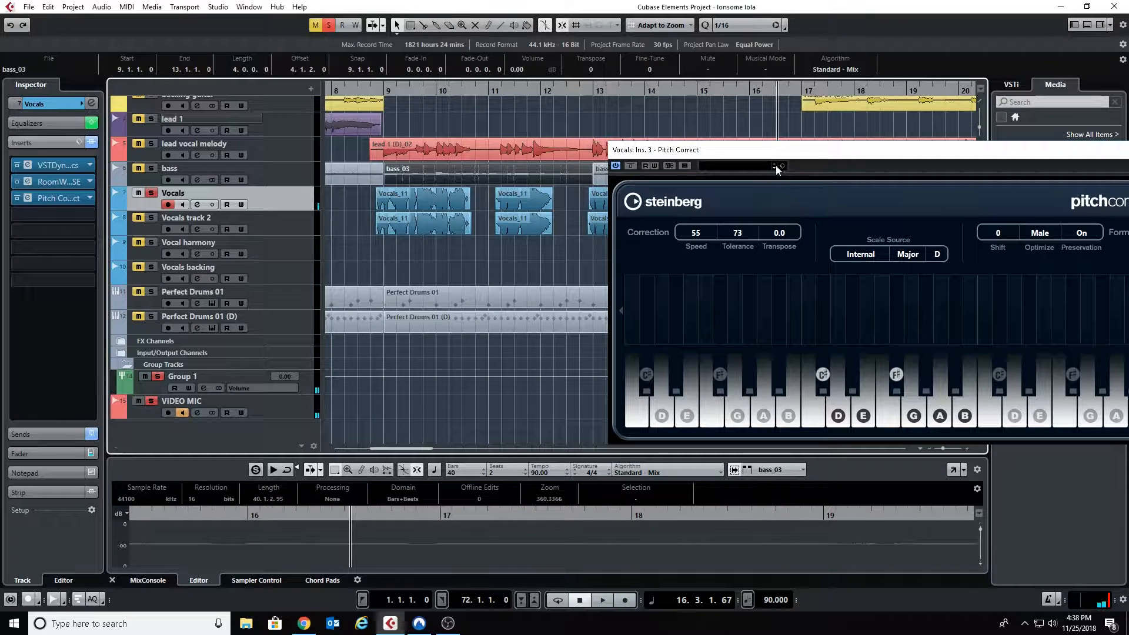
Step: Bring the Pitch Correct window back over the arrangement to review its settings and move it off the main screen
drag(775, 167, 468, 113)
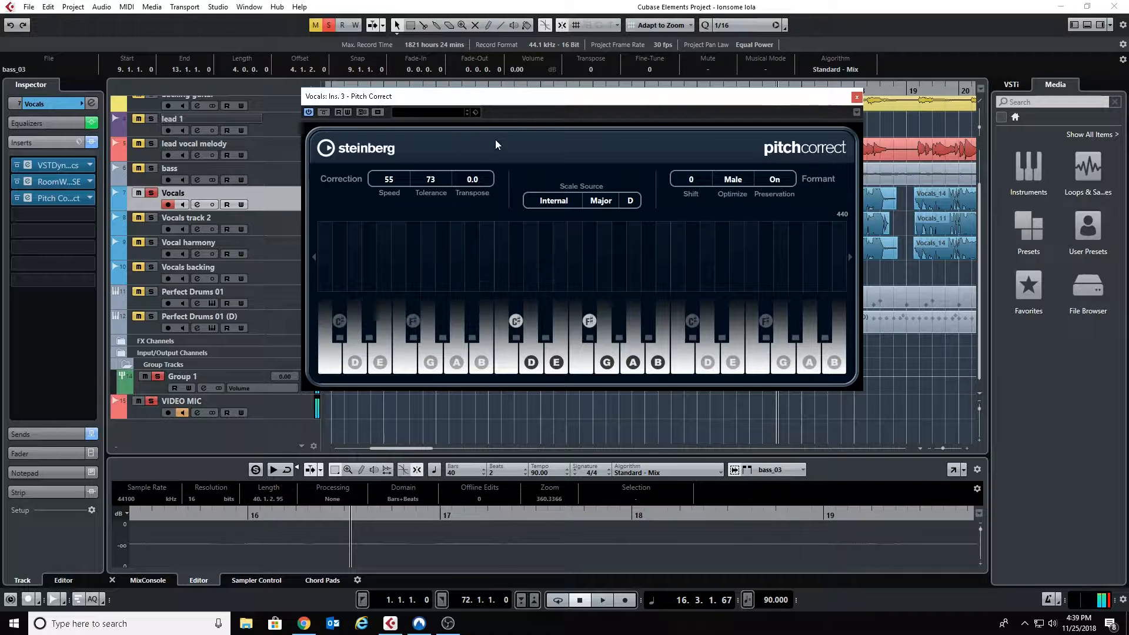
drag(538, 100, 600, 0)
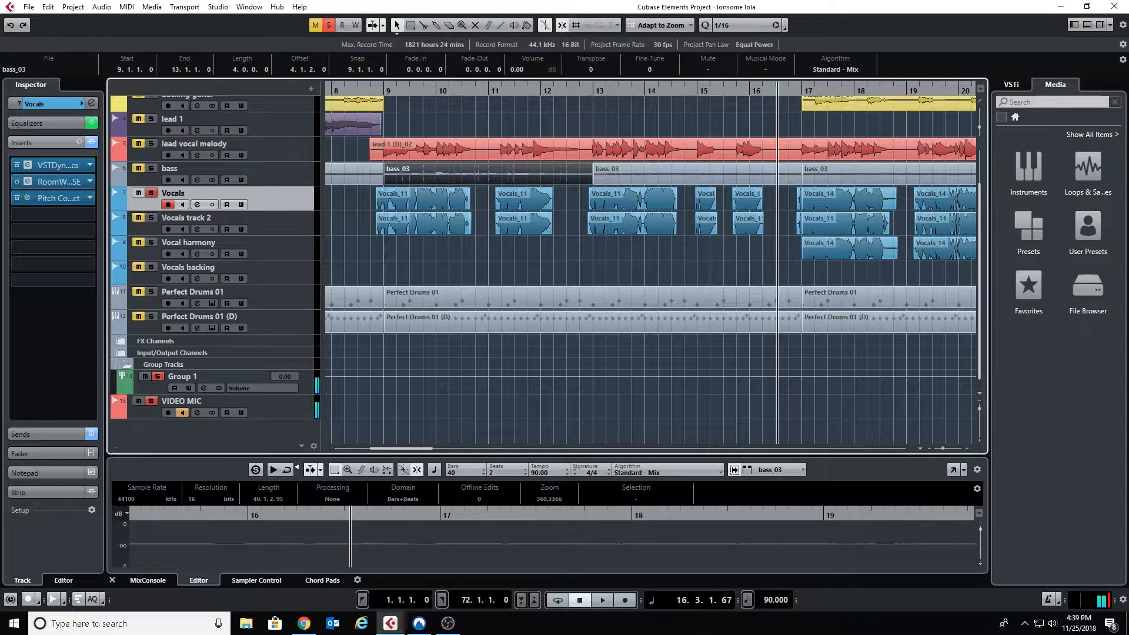
Step: Open the Pitch Correct insert of Vocals track 2 and position its window below the vocal clips to review its settings
click(278, 233)
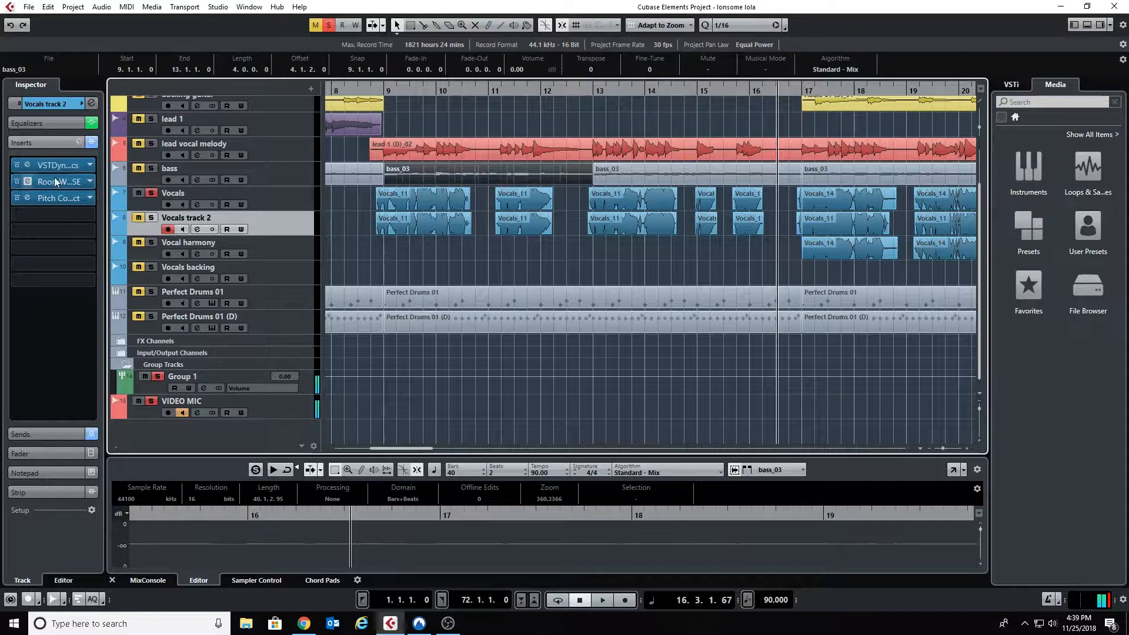
click(56, 161)
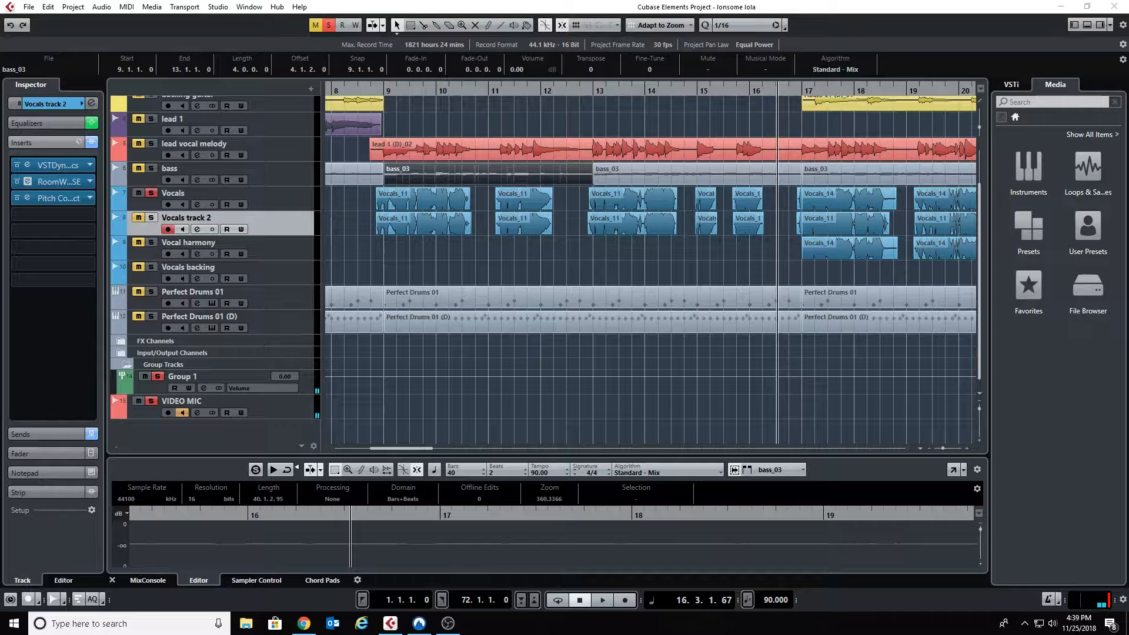
click(27, 198)
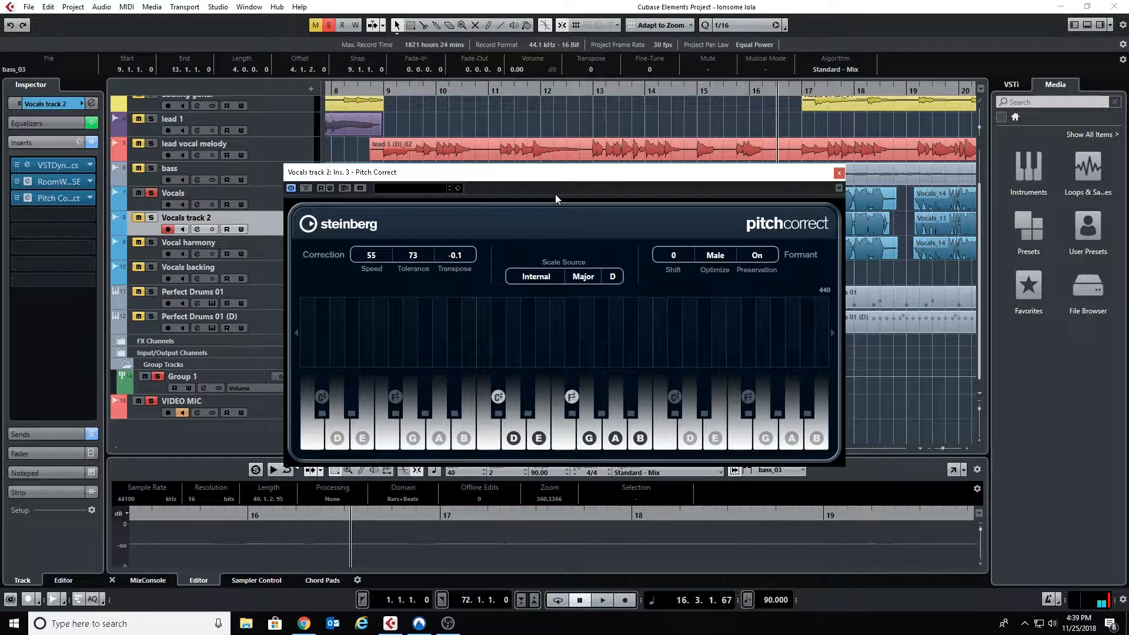
drag(518, 177, 571, 259)
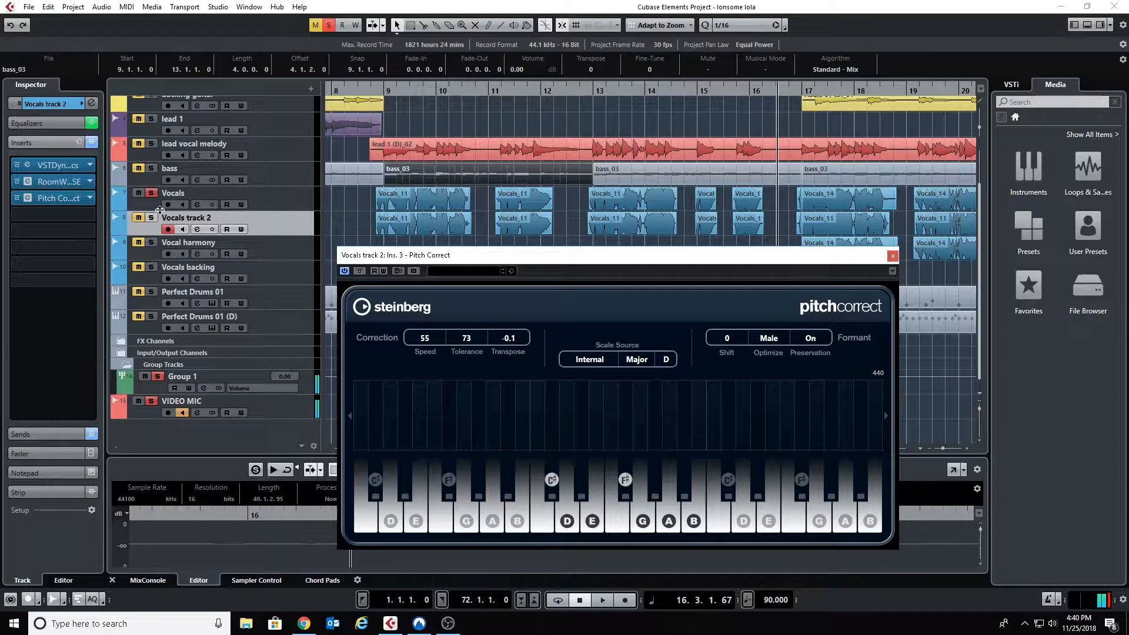
Step: Solo Vocals track 2 alongside Vocals, move the Pitch Correct window off the arrangement and play both from 8.4.1
click(152, 218)
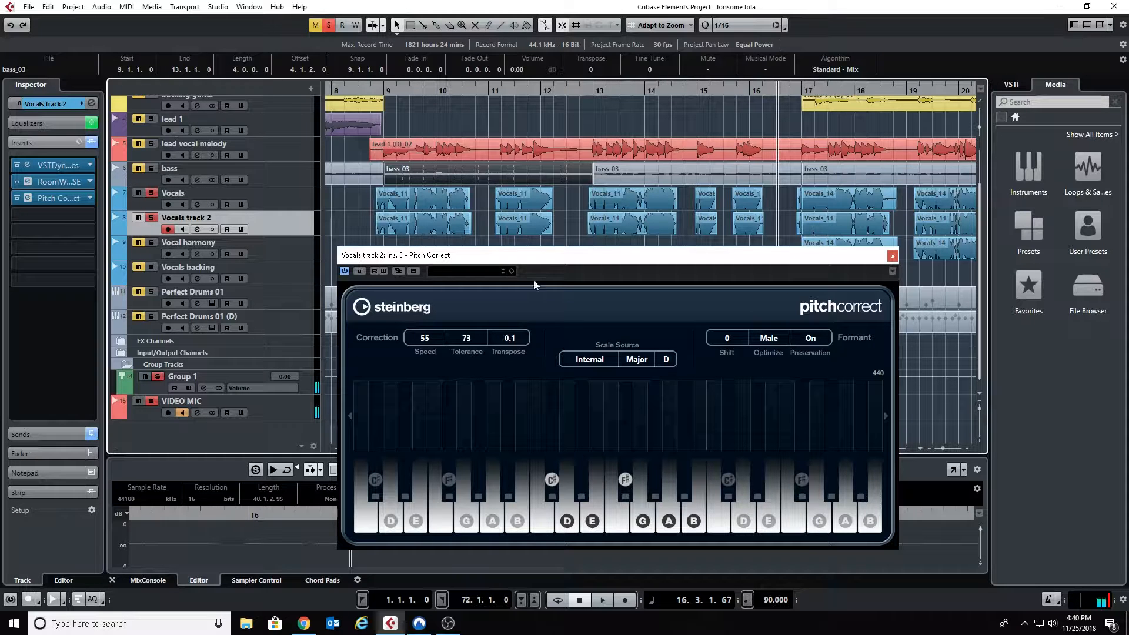
drag(545, 262, 541, 0)
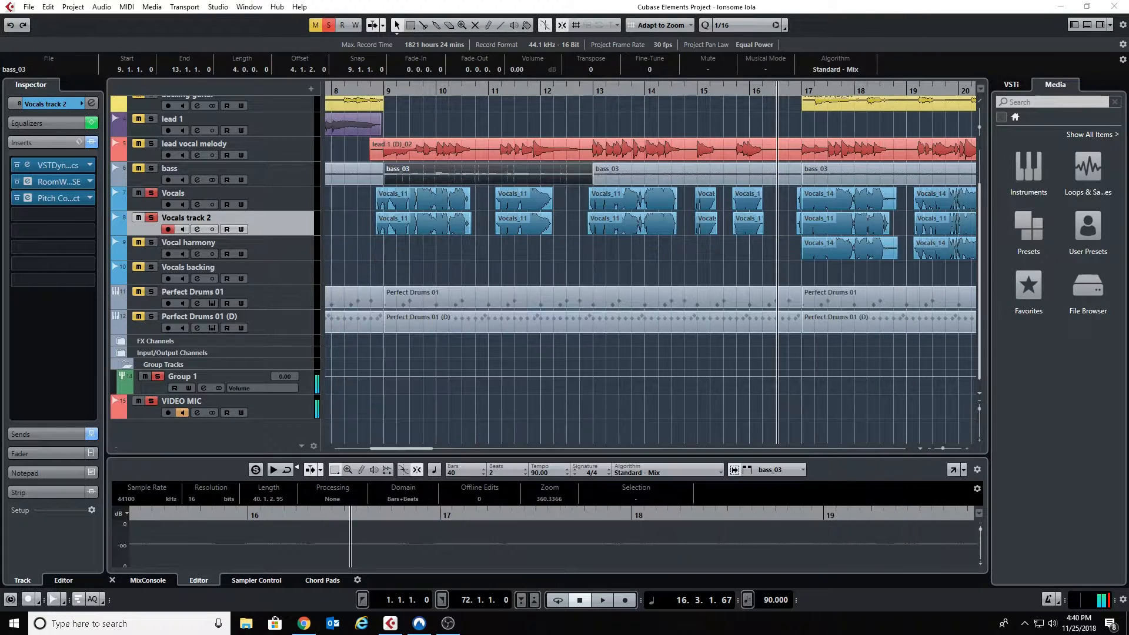
click(375, 90)
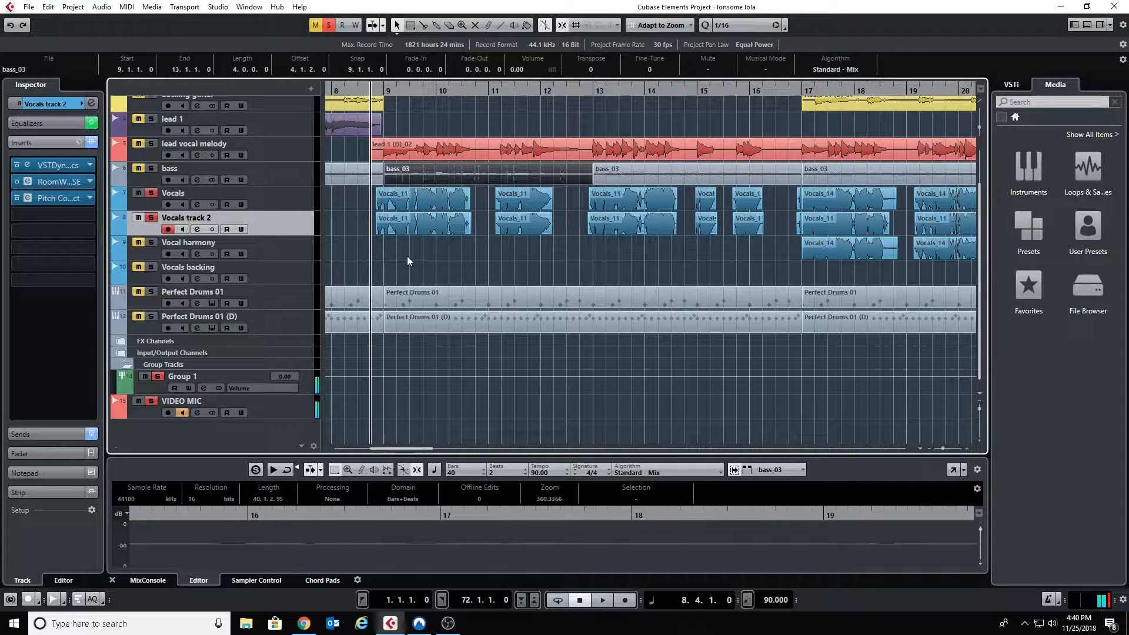
key(space)
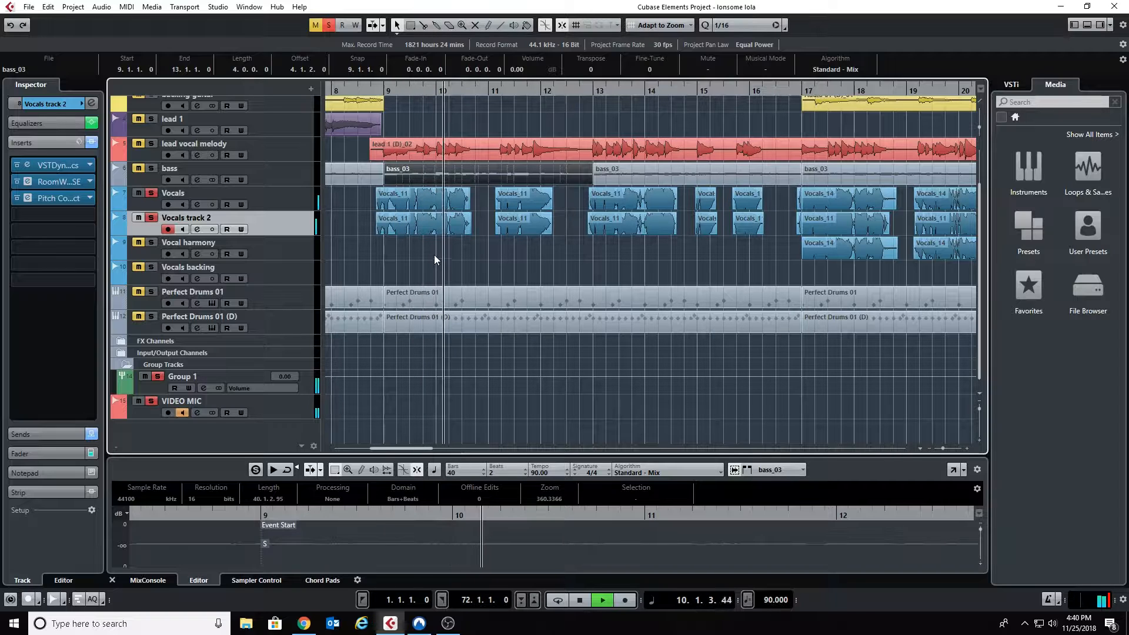
Step: Bring the Vocals track 2 Pitch Correct window back, stop playback, review its settings and close it
drag(774, 1, 777, 162)
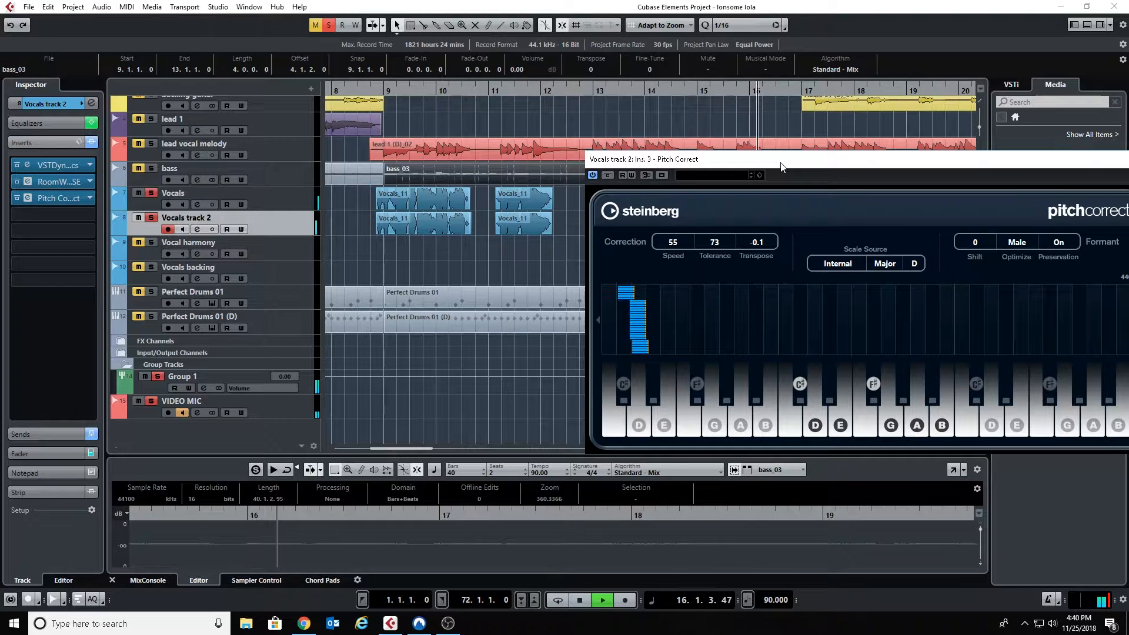
key(space)
drag(781, 167, 444, 102)
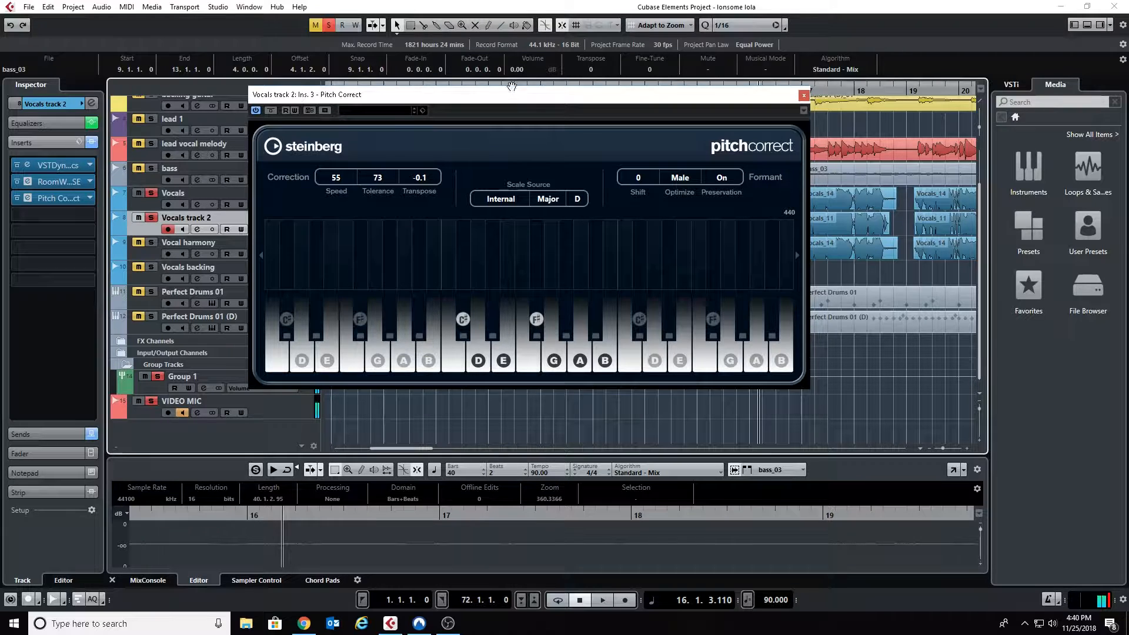
drag(508, 94, 576, 104)
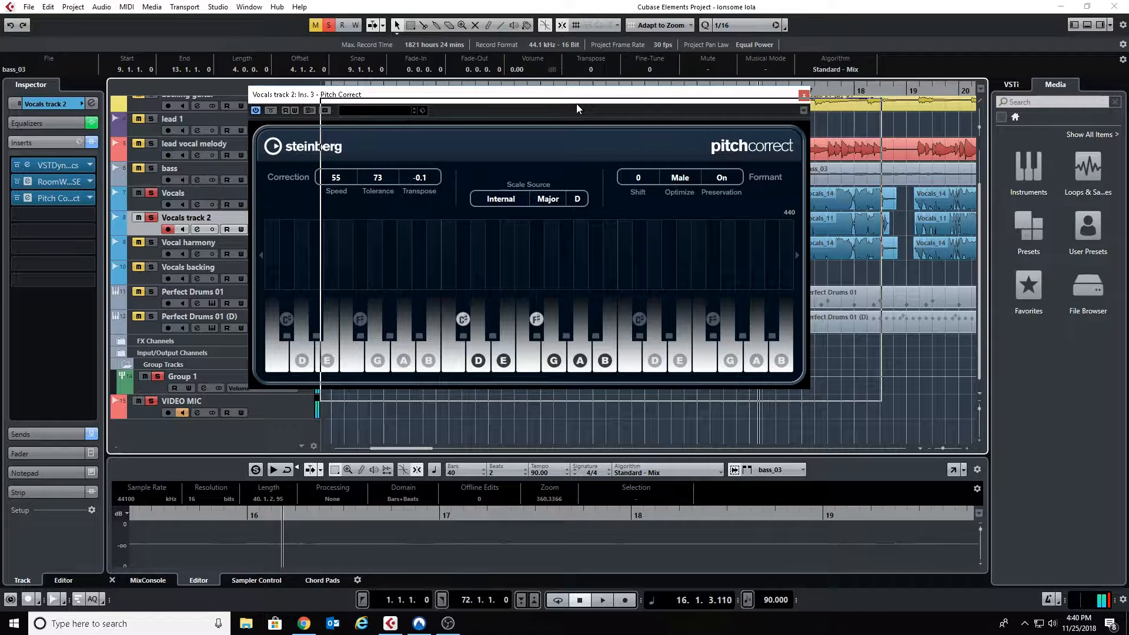
drag(576, 108, 577, 108)
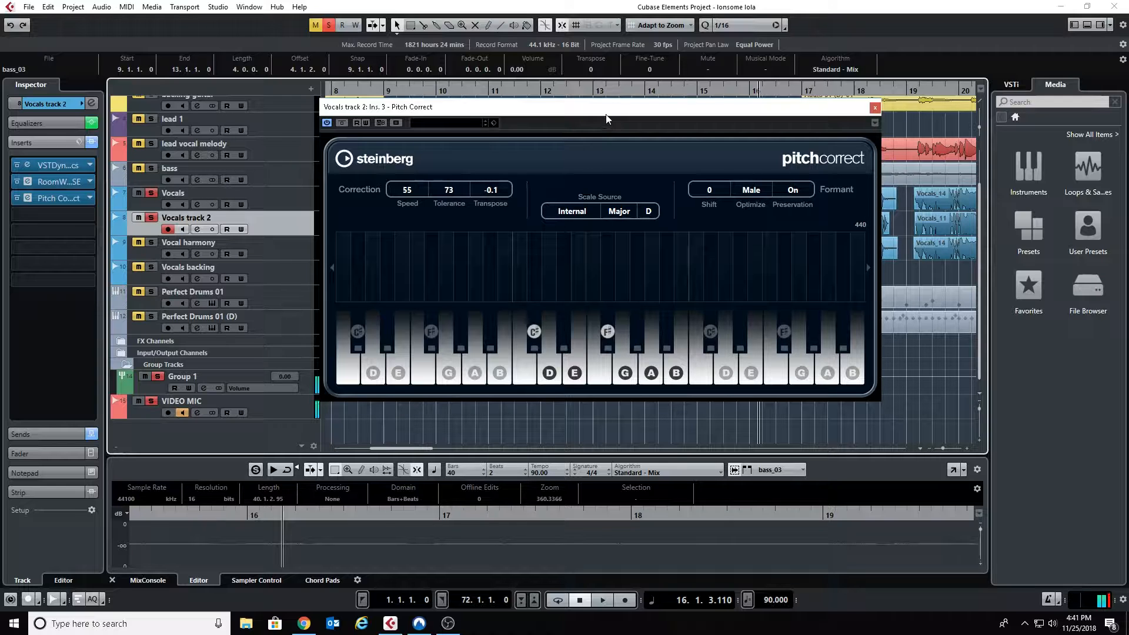
click(875, 108)
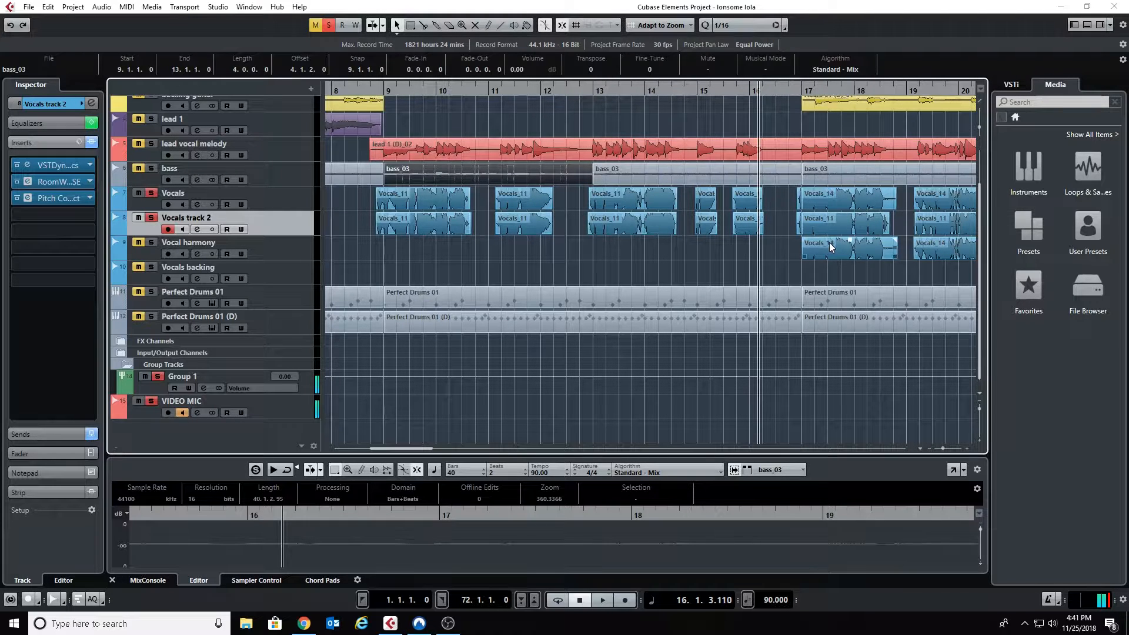
Step: Select the Vocal harmony track, review its Pitch Correct settings and move that window clear of the track list
click(276, 249)
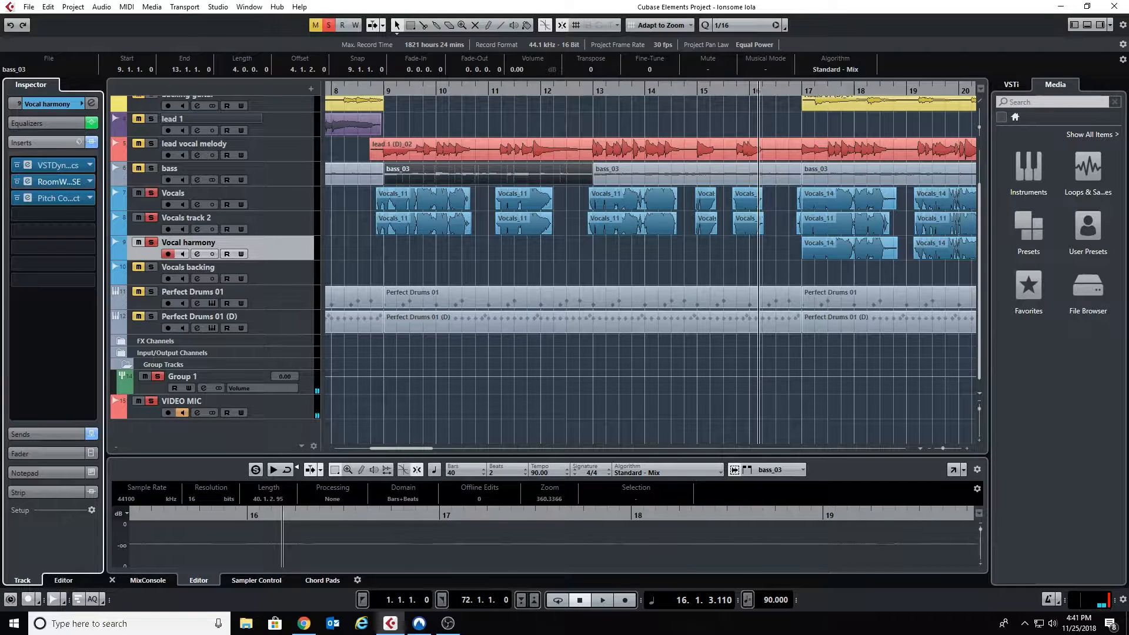
drag(941, 0, 612, 120)
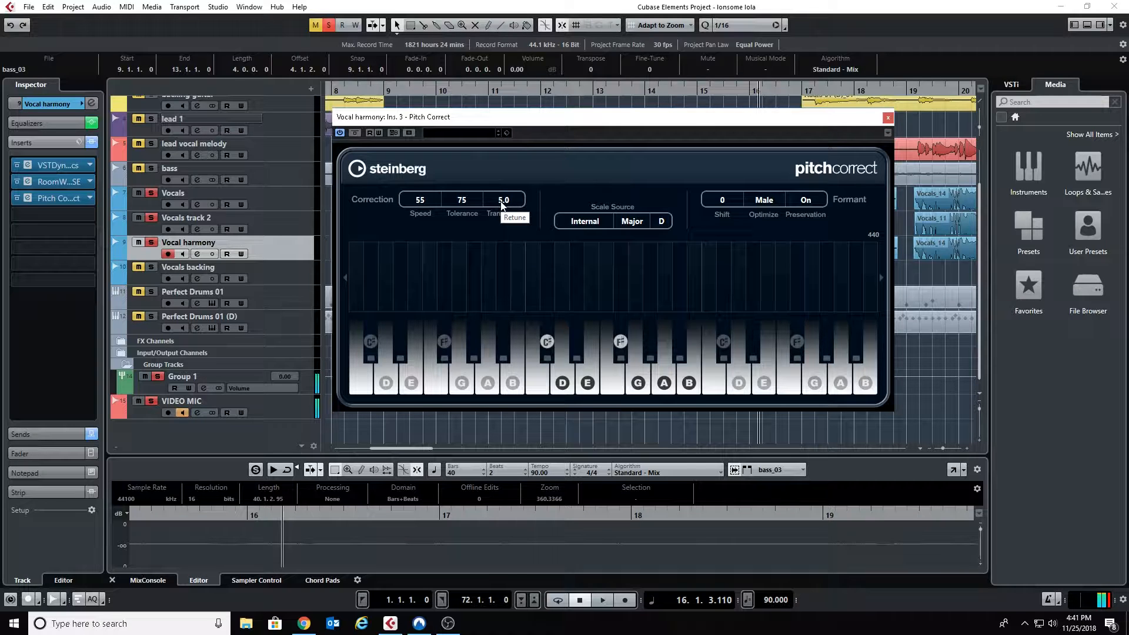
drag(531, 117, 900, 163)
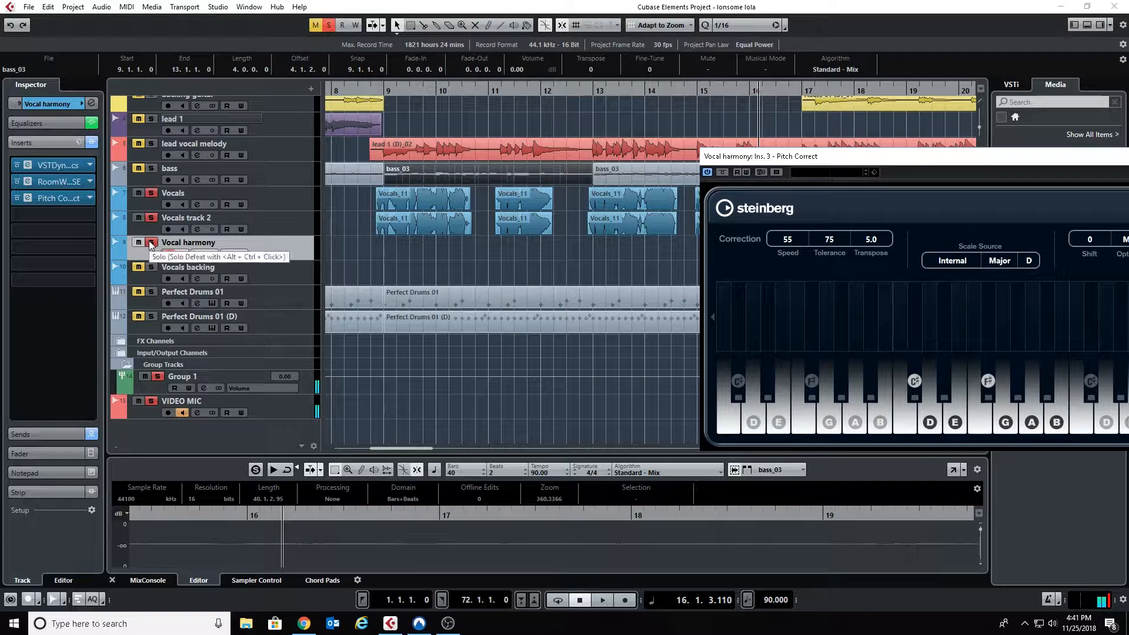
Step: Turn off solo on Vocals track 2 and Vocals so the Vocal harmony track is the only soloed vocal
click(151, 217)
click(151, 184)
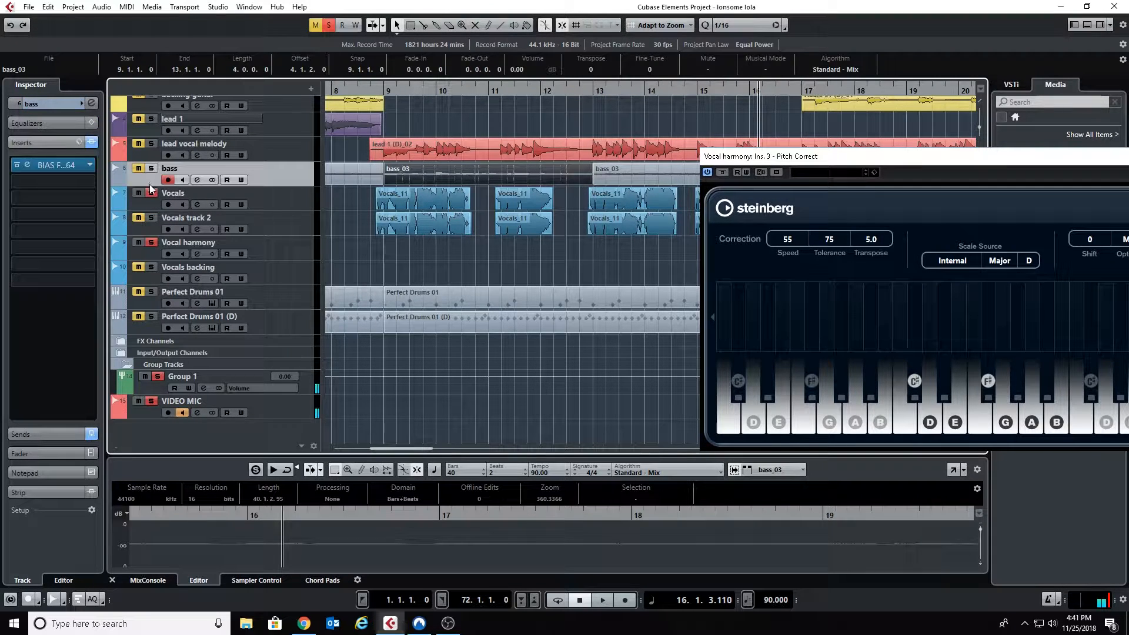
click(152, 192)
click(832, 164)
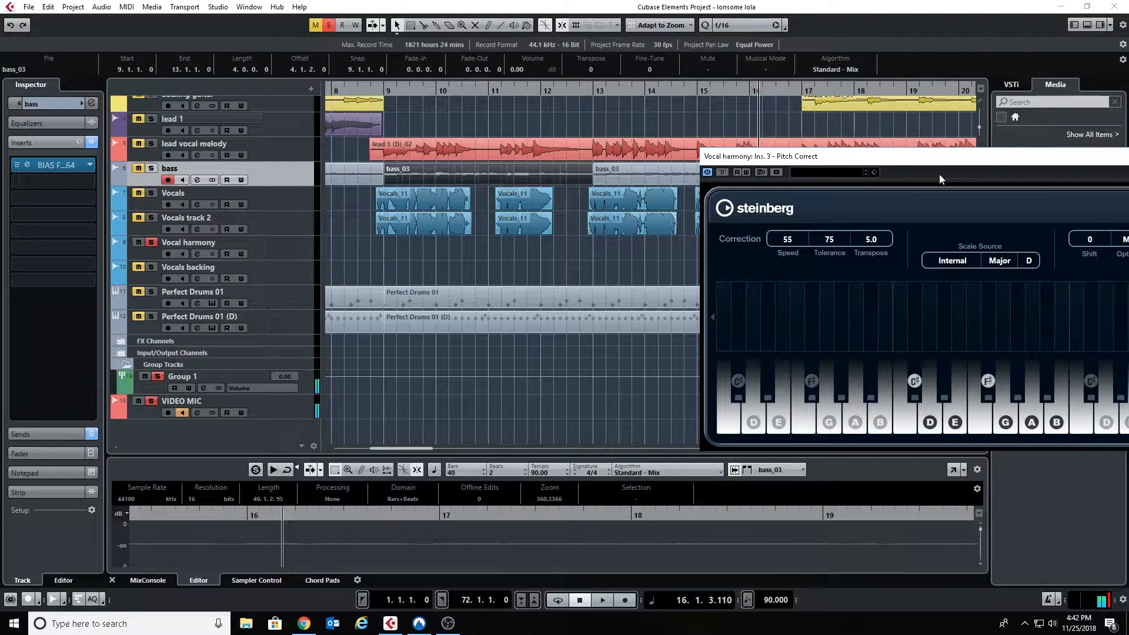
Step: Move the Pitch Correct window below the vocal clips and play the soloed Vocal harmony from 17.1.1 for a few beats
drag(938, 165, 712, 287)
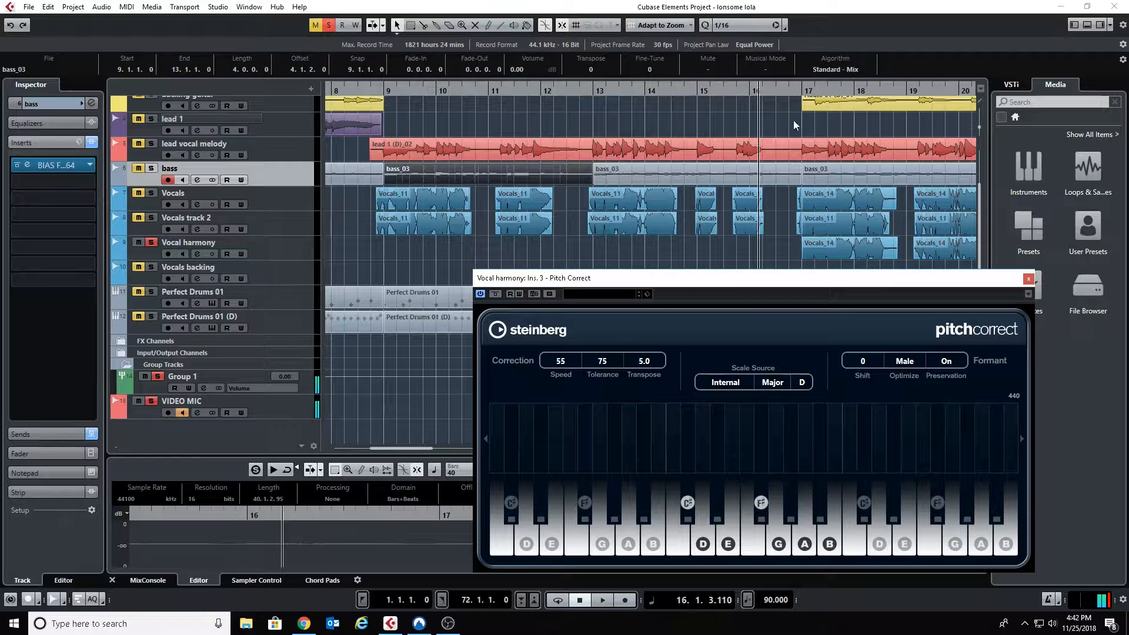
click(801, 92)
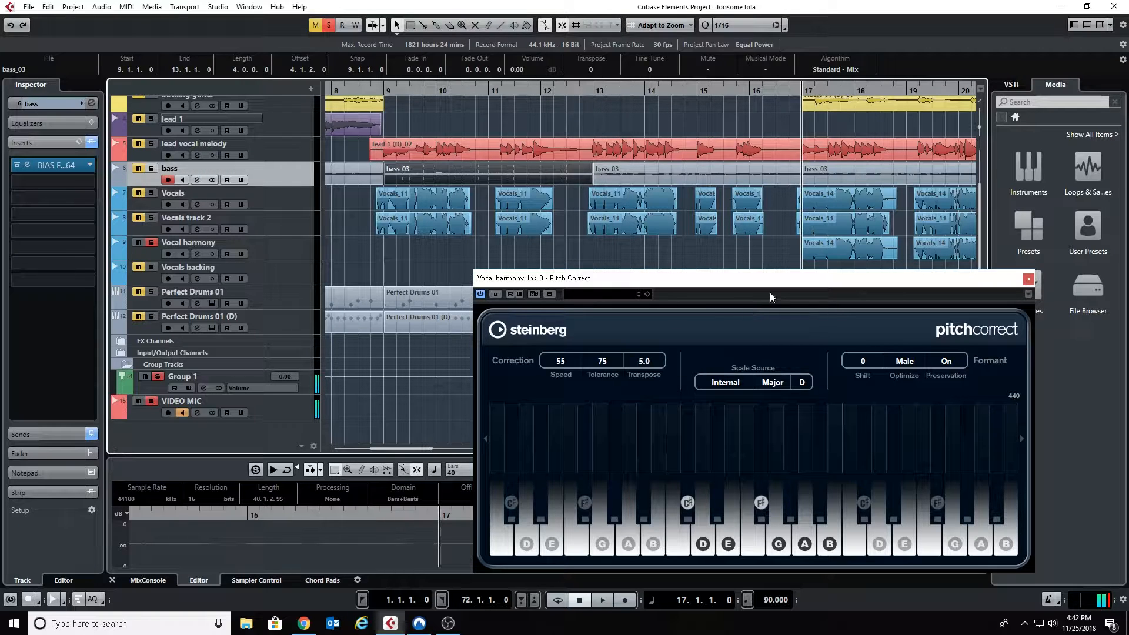
key(space)
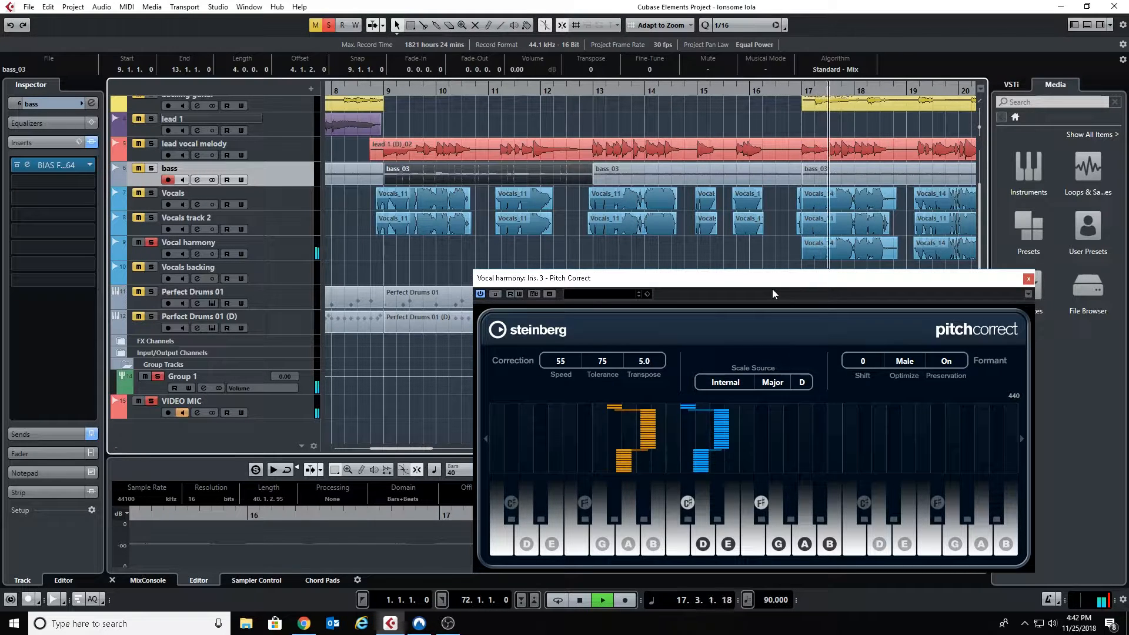
key(space)
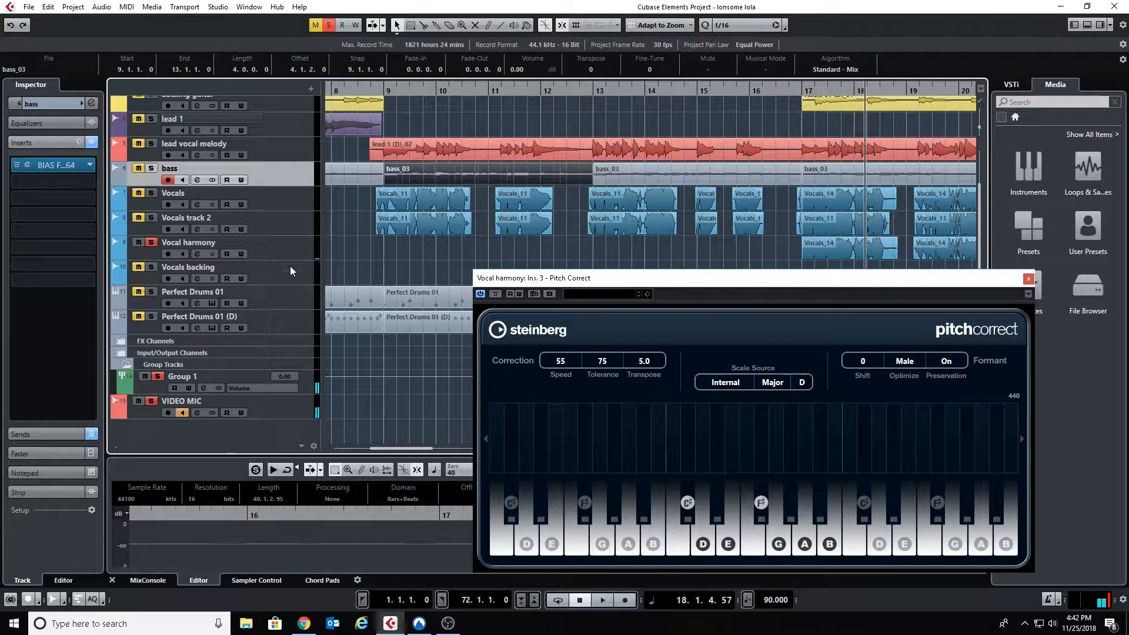
Step: Bypass the RoomWorks SE insert on the Vocal harmony track and play it briefly
click(294, 249)
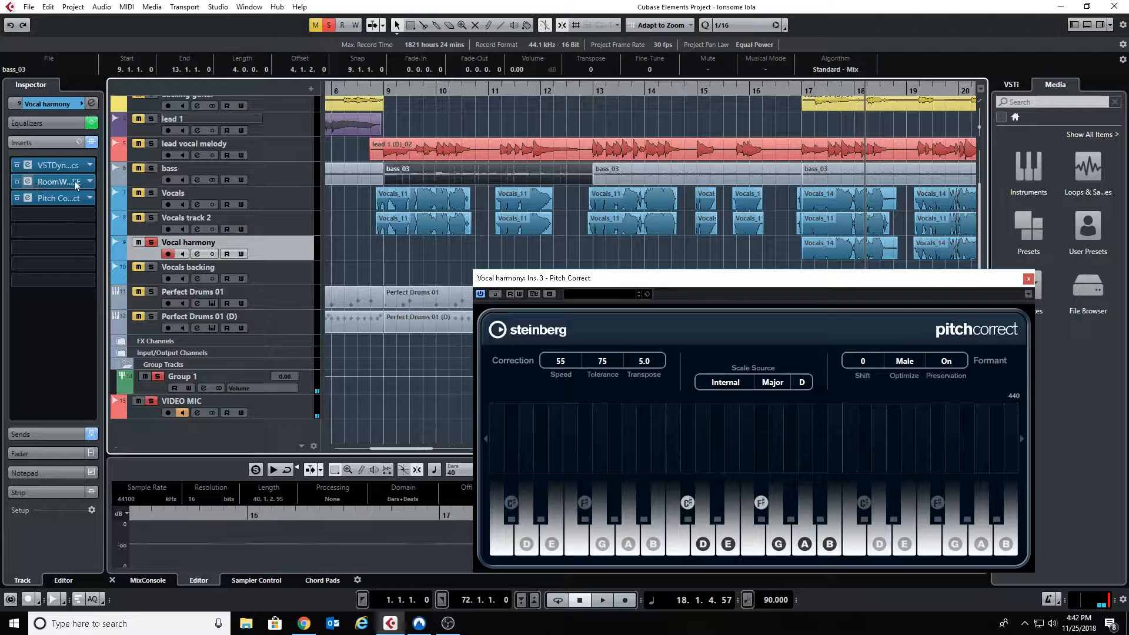
click(16, 183)
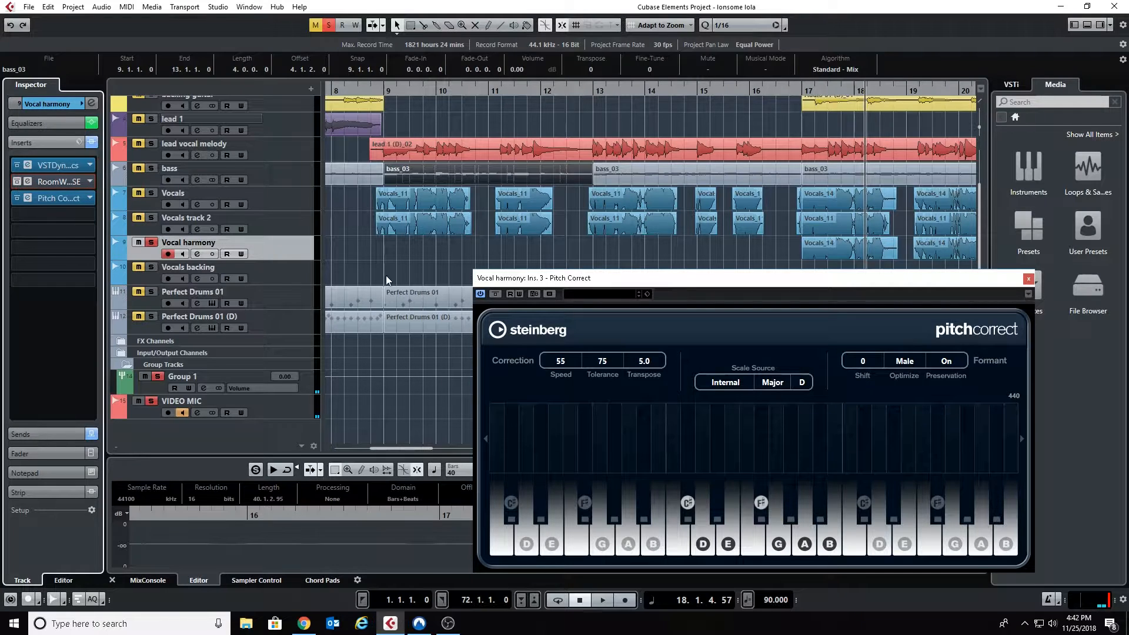
key(space)
key(space)
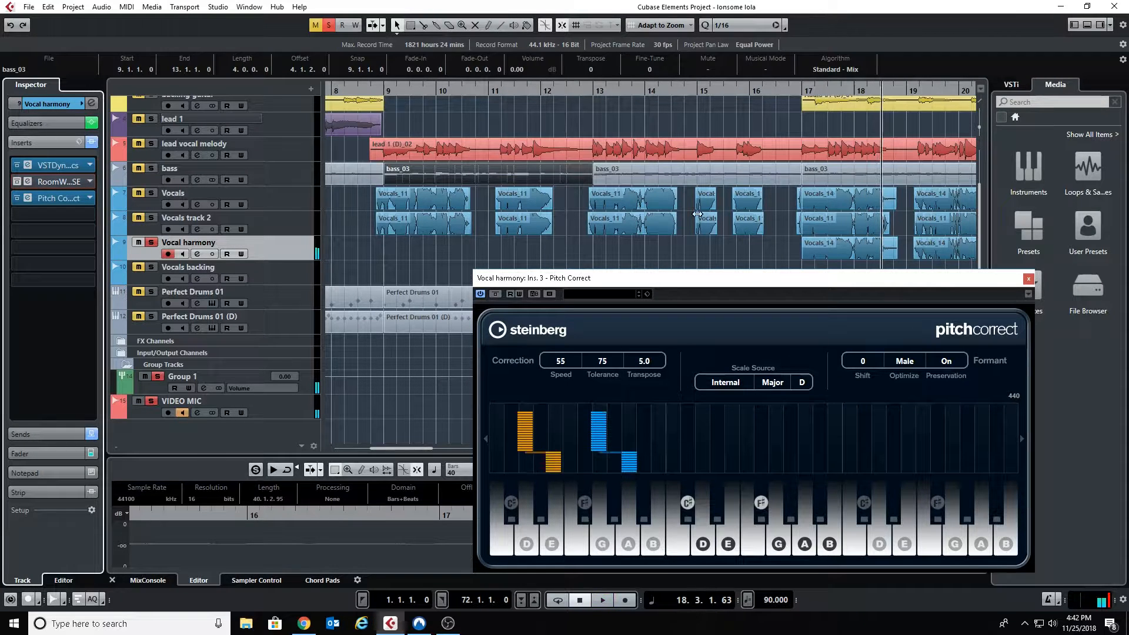
Step: Shift the Pitch Correct window and listen to the soloed Vocal harmony without RoomWorks SE from just before bar 17
click(801, 88)
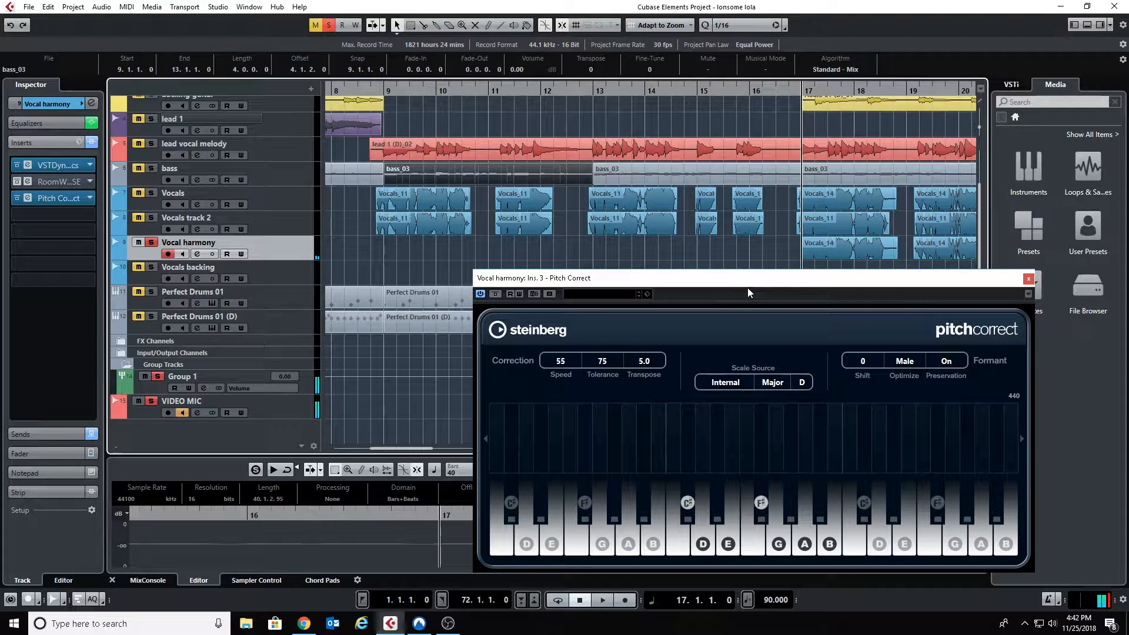
drag(748, 290, 667, 300)
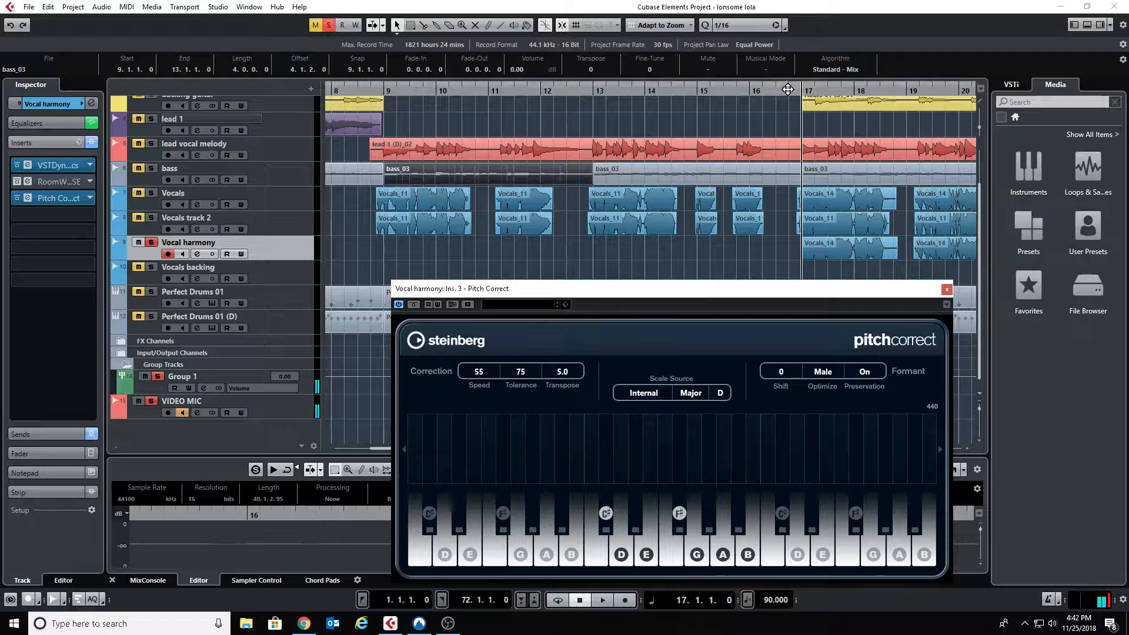
click(786, 93)
key(space)
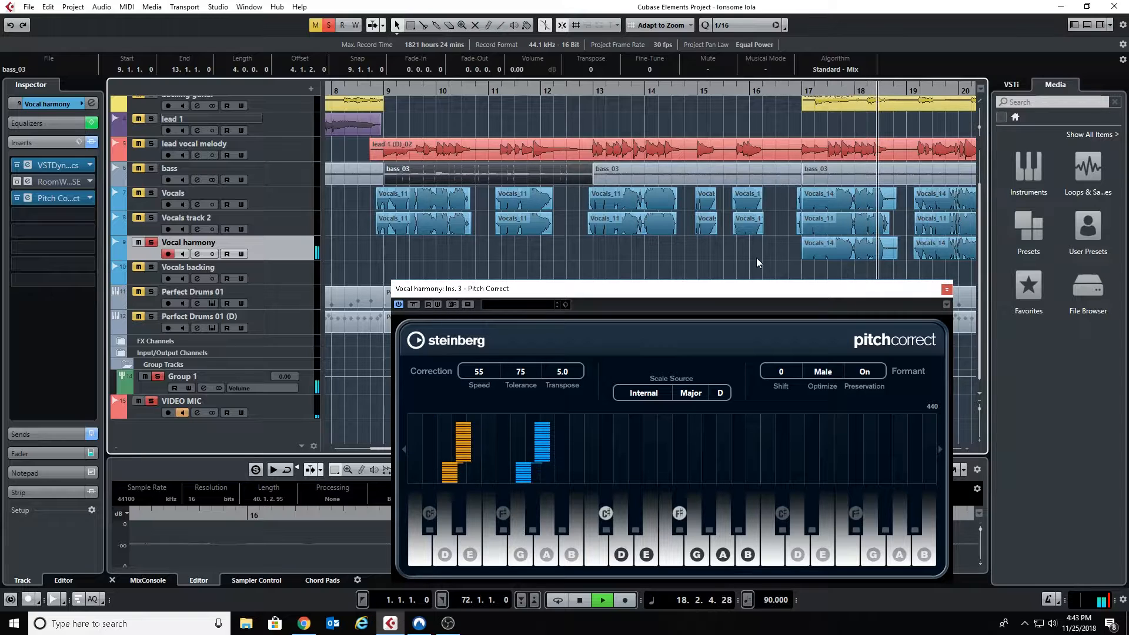
key(space)
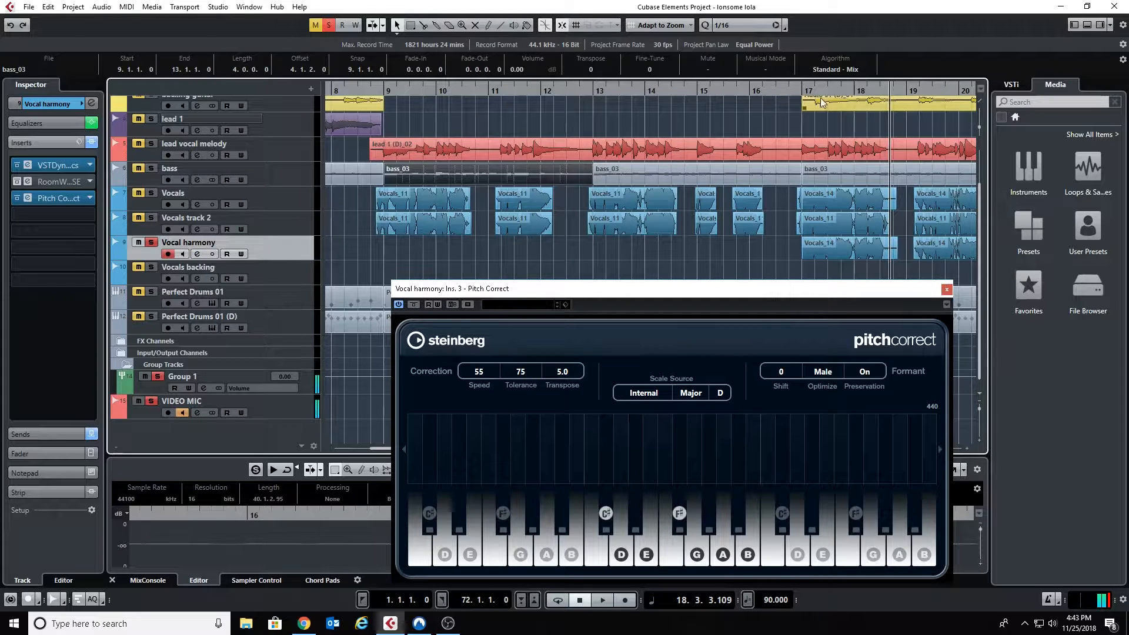
Step: Listen to the Vocal harmony together with the two soloed lead vocals, starting from 16.4.2
click(793, 92)
key(space)
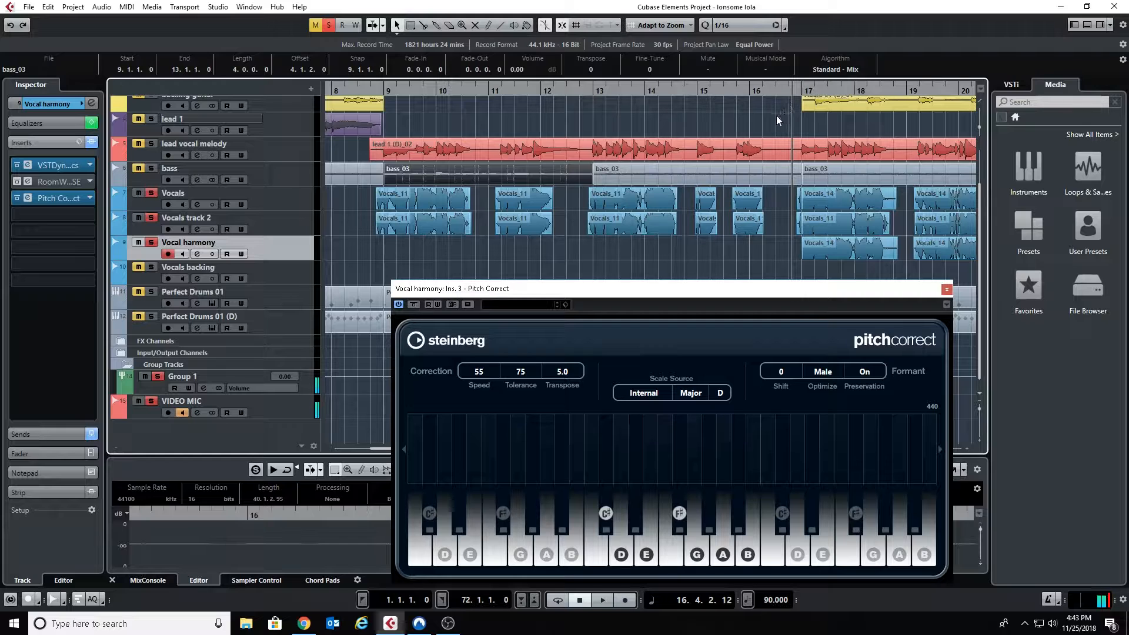
key(space)
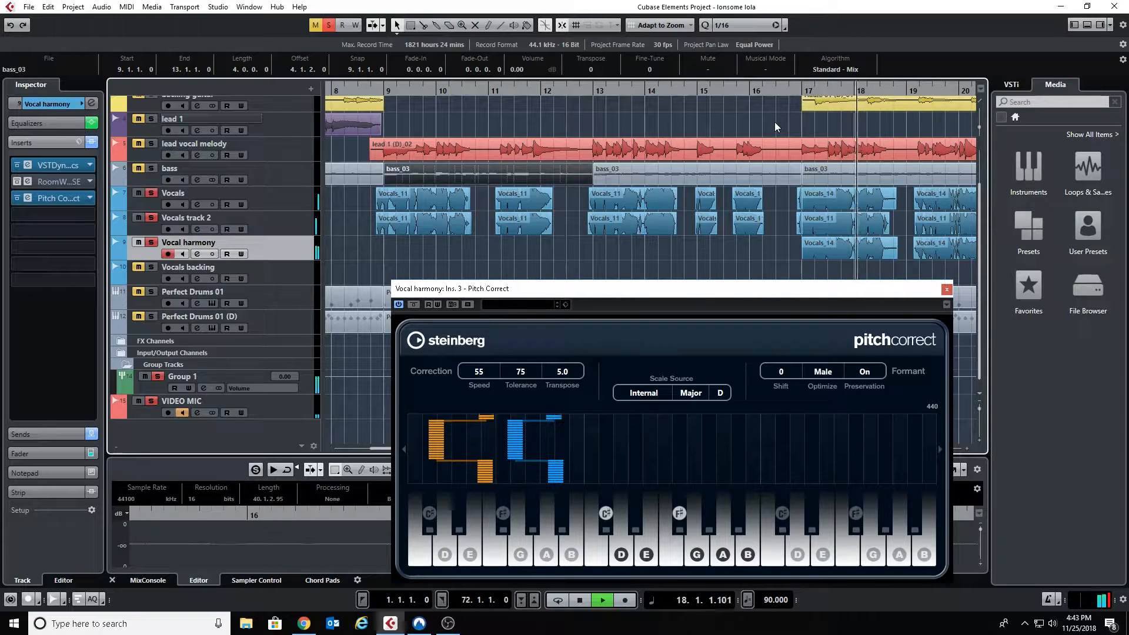
key(space)
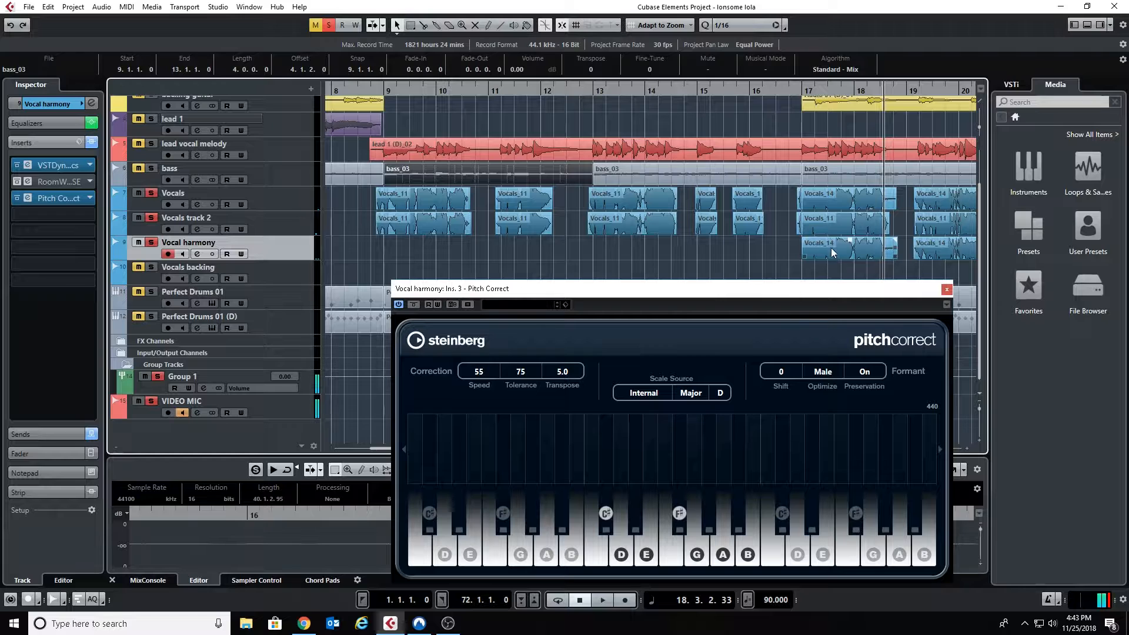
Step: Continue playback of the three soloed vocals, moving the Pitch Correct window so it sits below their clips
drag(804, 288, 654, 271)
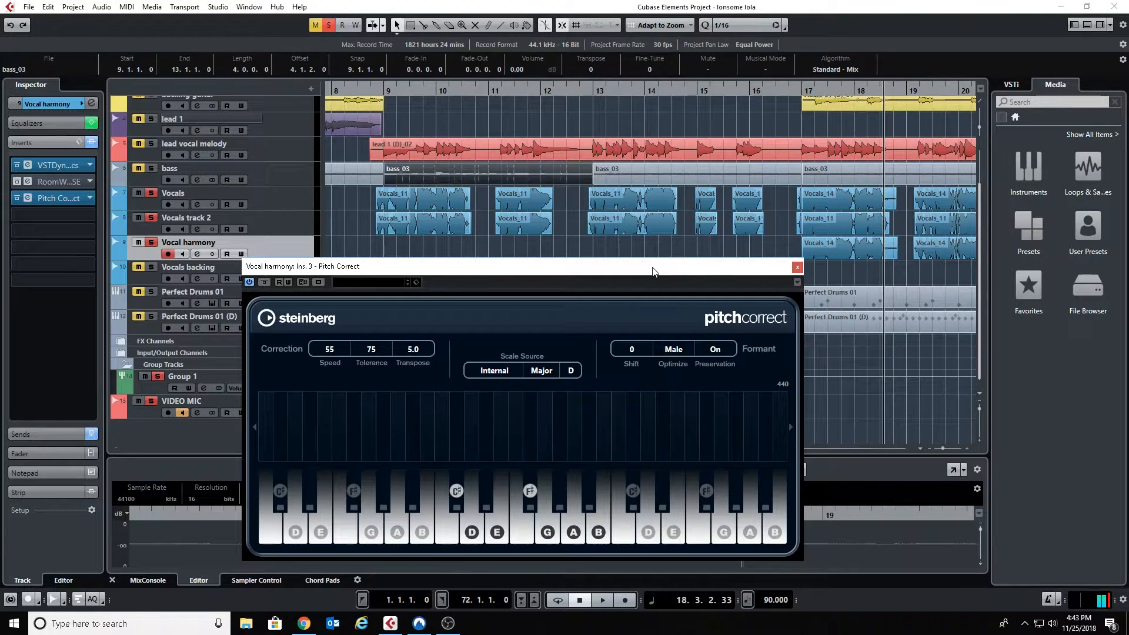
key(space)
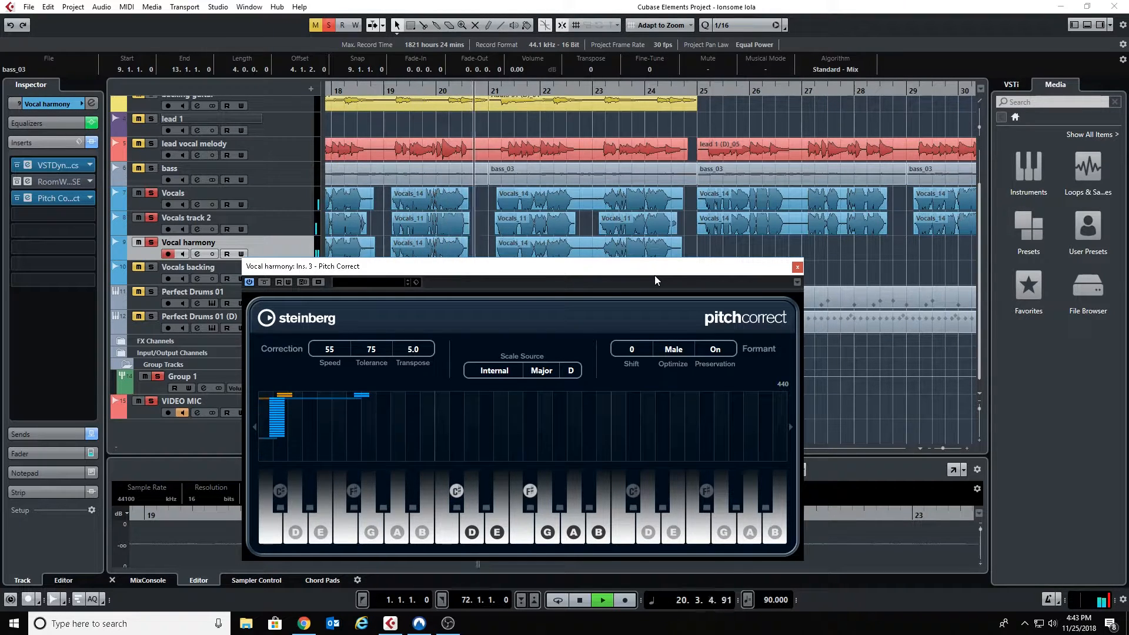
drag(655, 275, 824, 369)
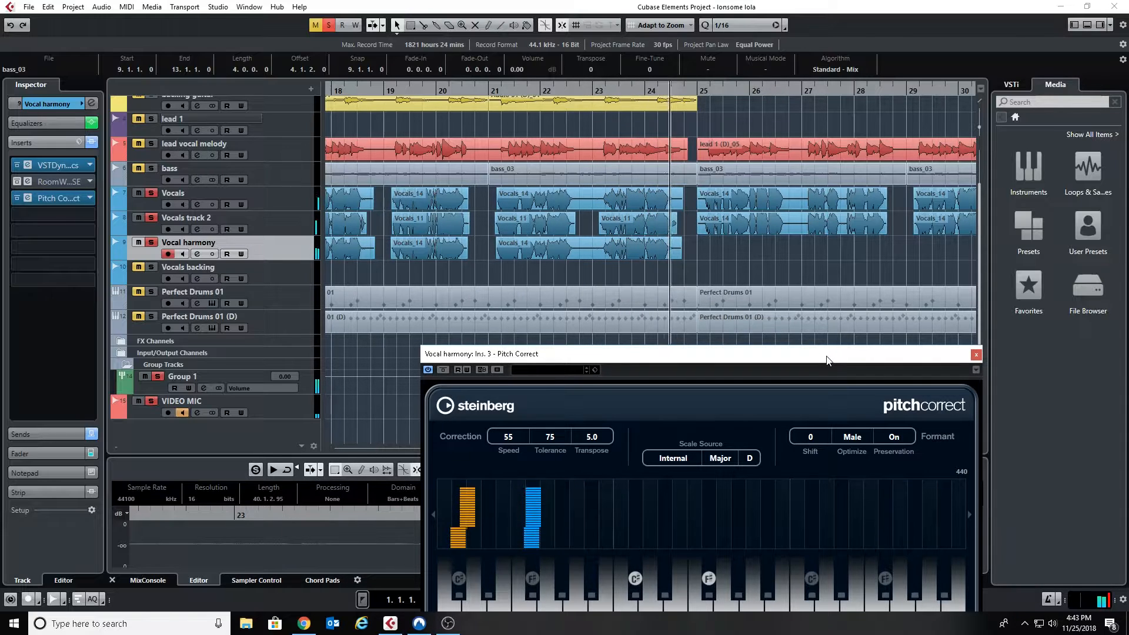
Step: Close the Pitch Correct window and compare the inserts of the Vocals and Vocal harmony tracks
drag(826, 360, 800, 179)
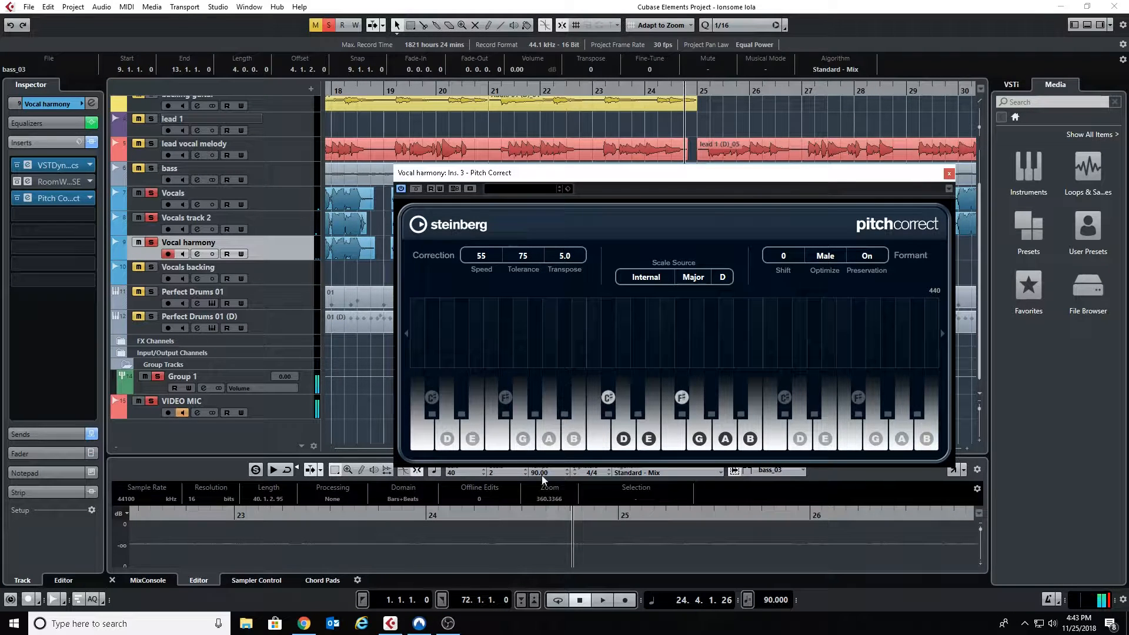
click(949, 174)
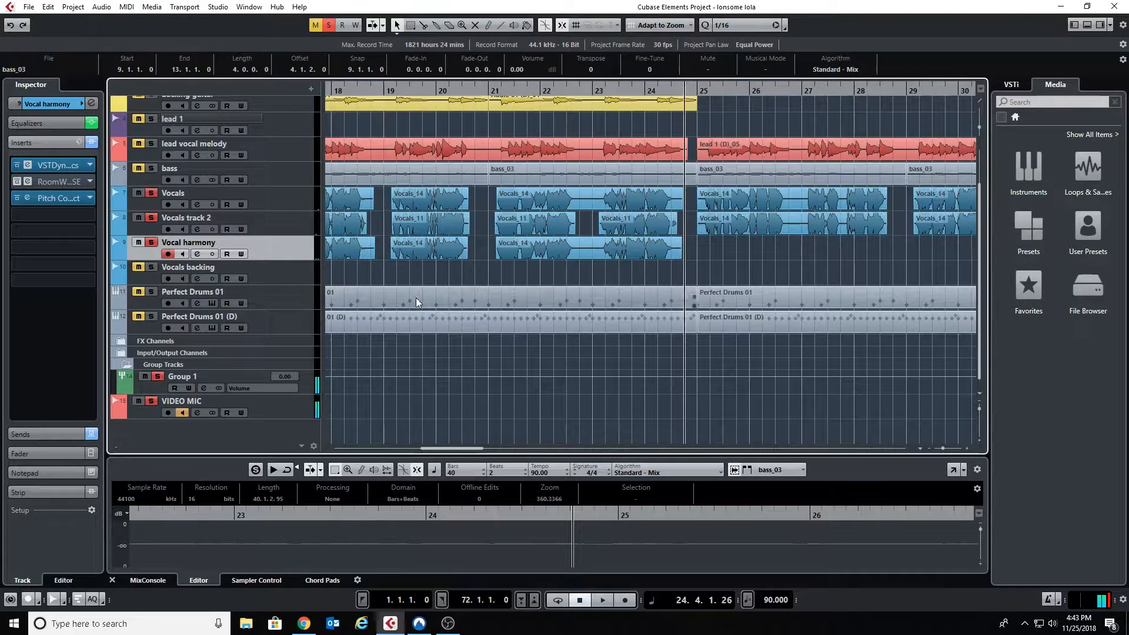
click(281, 195)
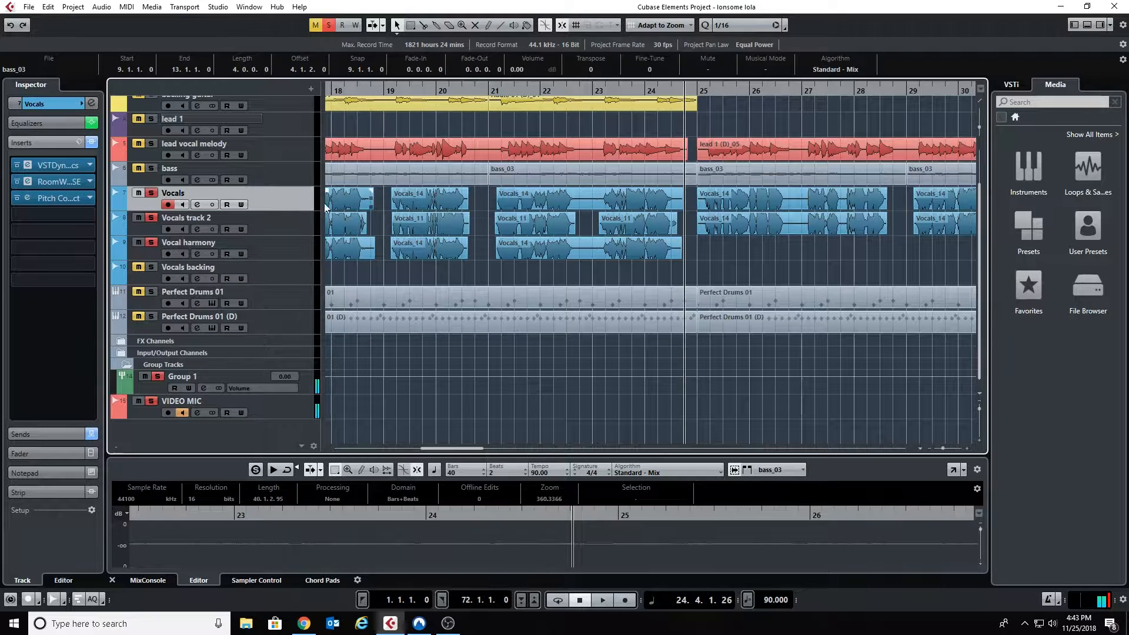
click(294, 253)
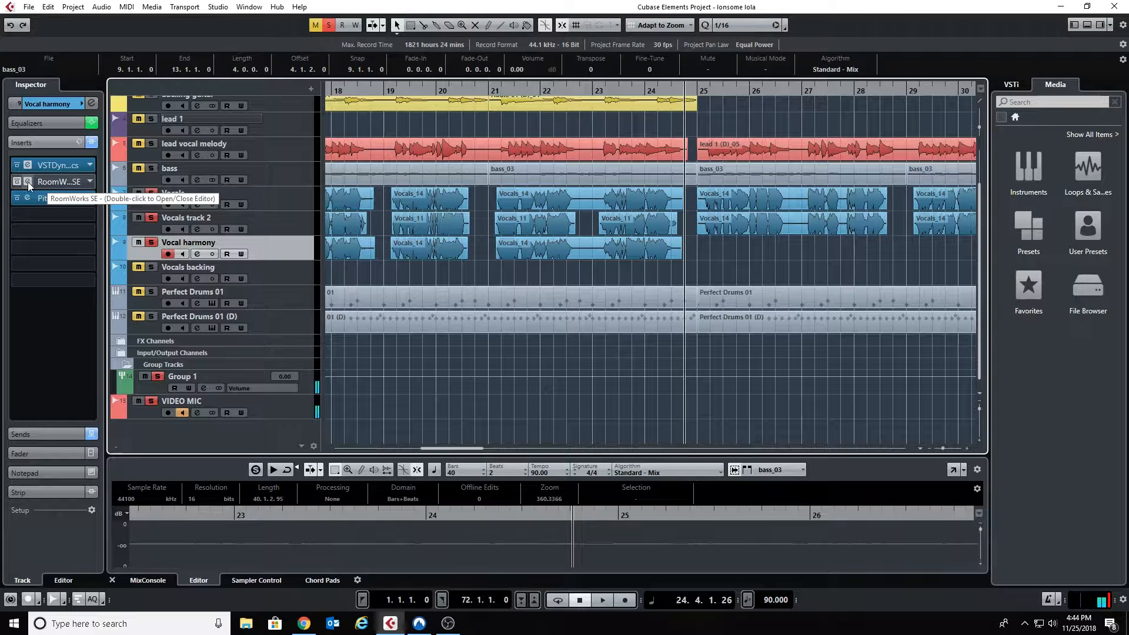
Step: Reactivate the RoomWorks SE insert on the Vocal harmony track and open its settings
click(58, 181)
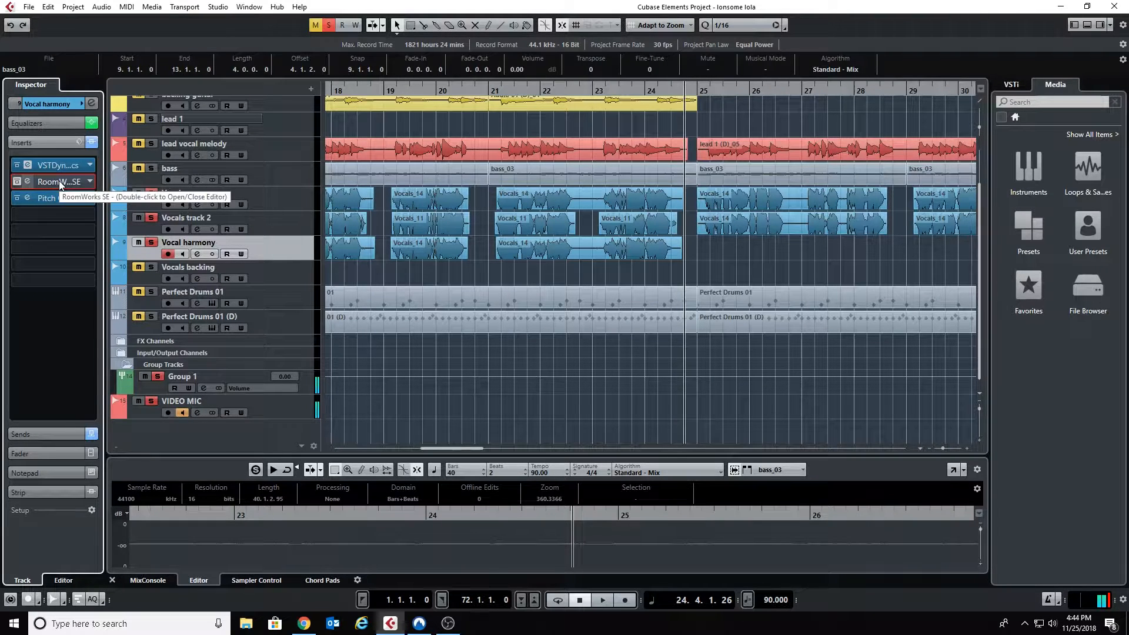
click(28, 181)
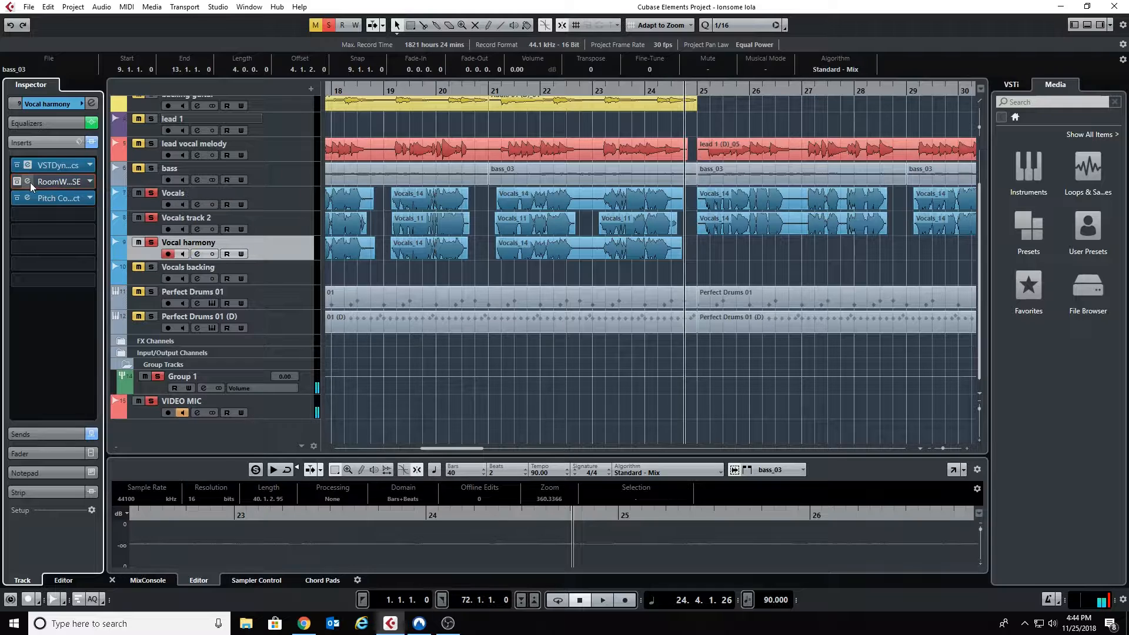
click(17, 181)
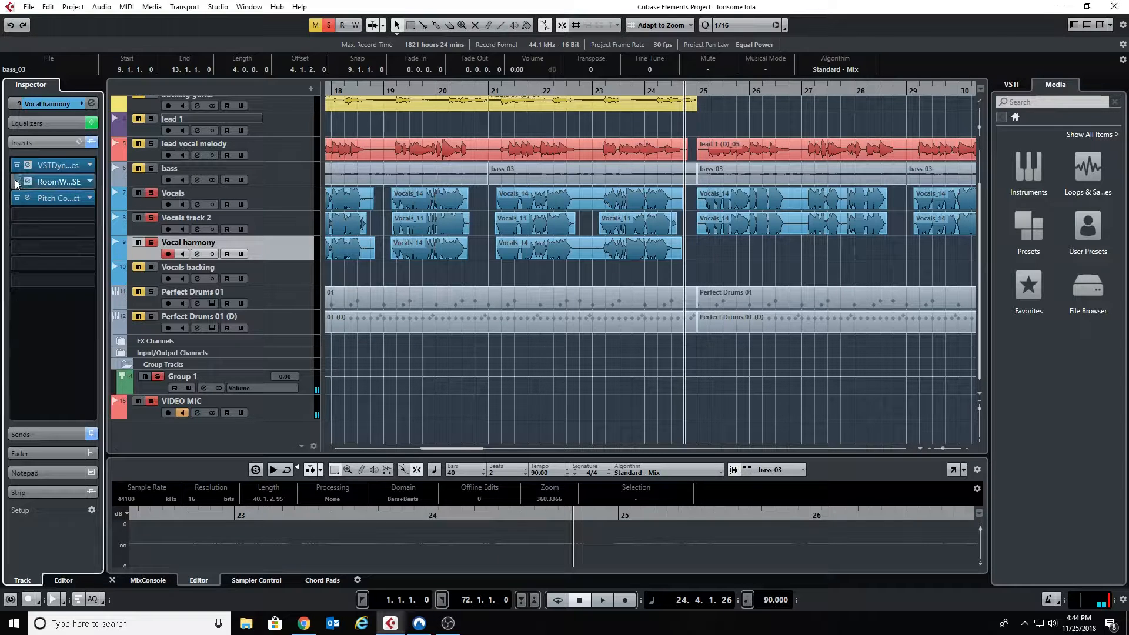
double_click(54, 185)
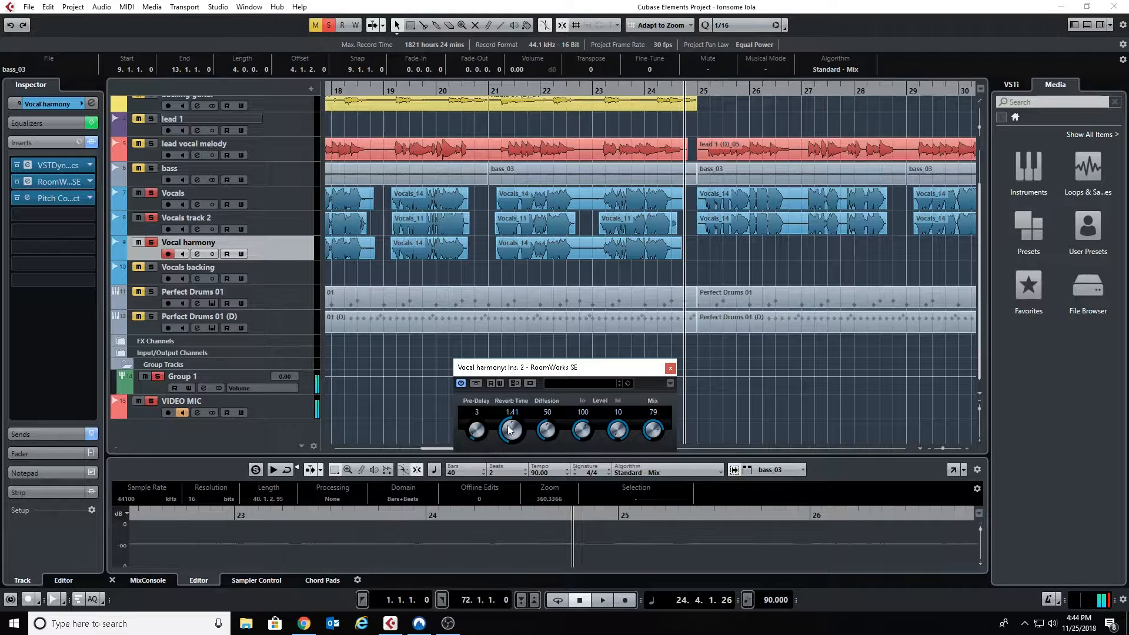
Step: Listen briefly to the three soloed vocals from bar 21 with RoomWorks SE active on the Vocal harmony
click(184, 254)
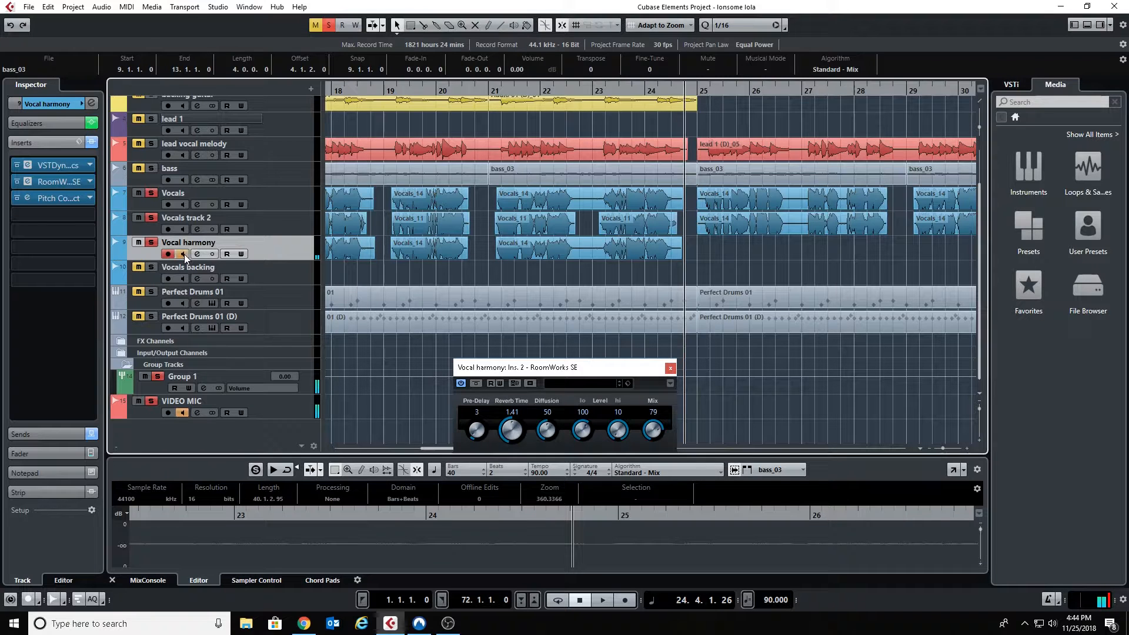
click(497, 92)
key(space)
key(space)
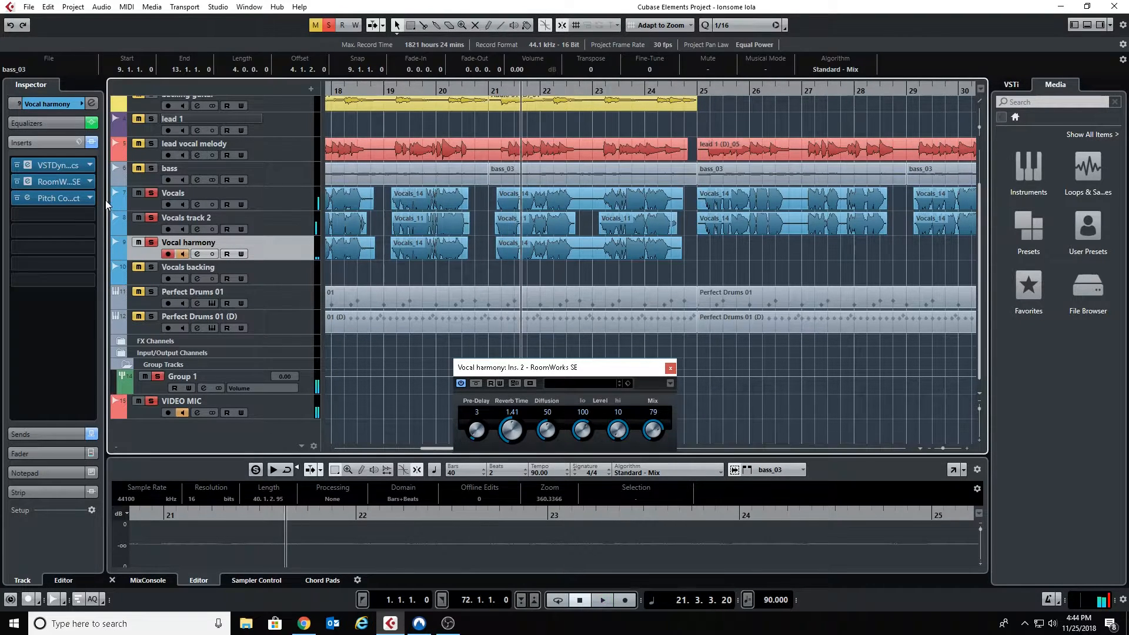
Step: Unsolo Vocals and Vocals track 2, and lower the Vocal harmony's RoomWorks SE reverb time to about 0.19 during playback
click(151, 192)
click(152, 217)
key(space)
drag(515, 425, 501, 439)
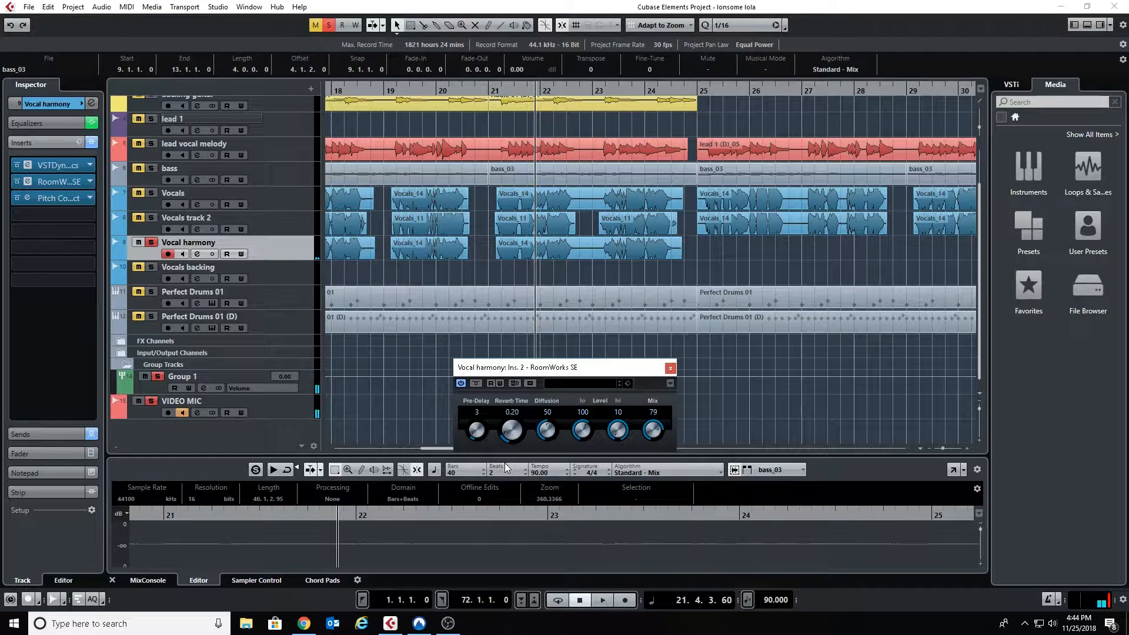
Step: Replay the soloed Vocal harmony from bar 21 while setting the RoomWorks SE reverb time to 0.24 and pre-delay to 0
click(495, 88)
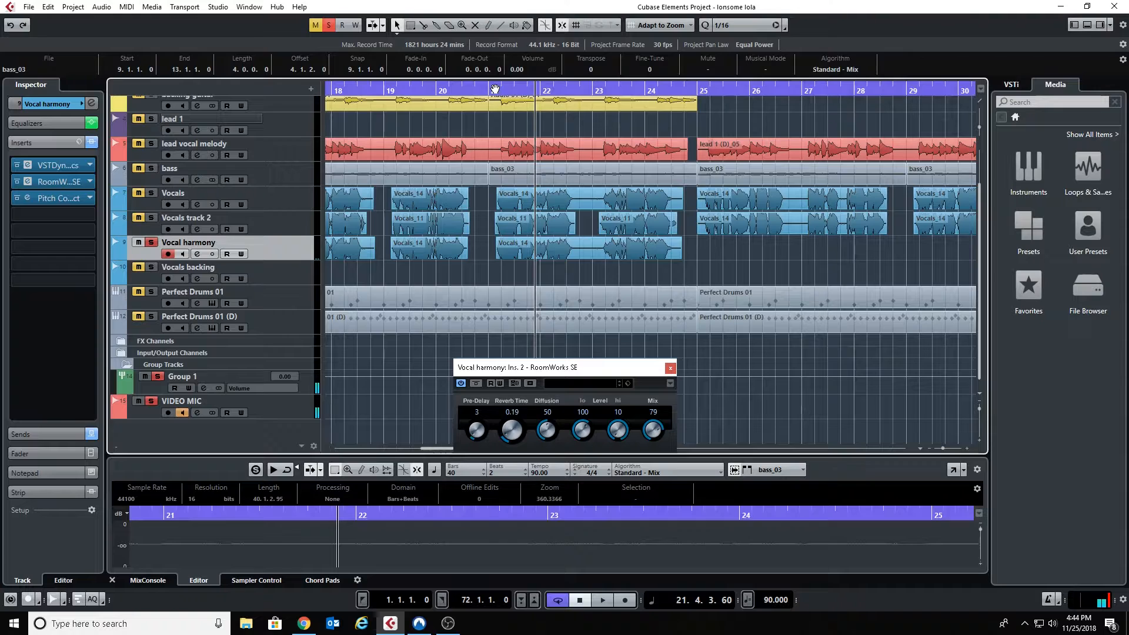
click(492, 87)
drag(492, 92, 496, 100)
key(space)
key(space)
drag(509, 435, 505, 430)
key(space)
mouse_move(474, 438)
mouse_down()
mouse_move(485, 450)
mouse_move(471, 460)
mouse_move(473, 450)
mouse_up()
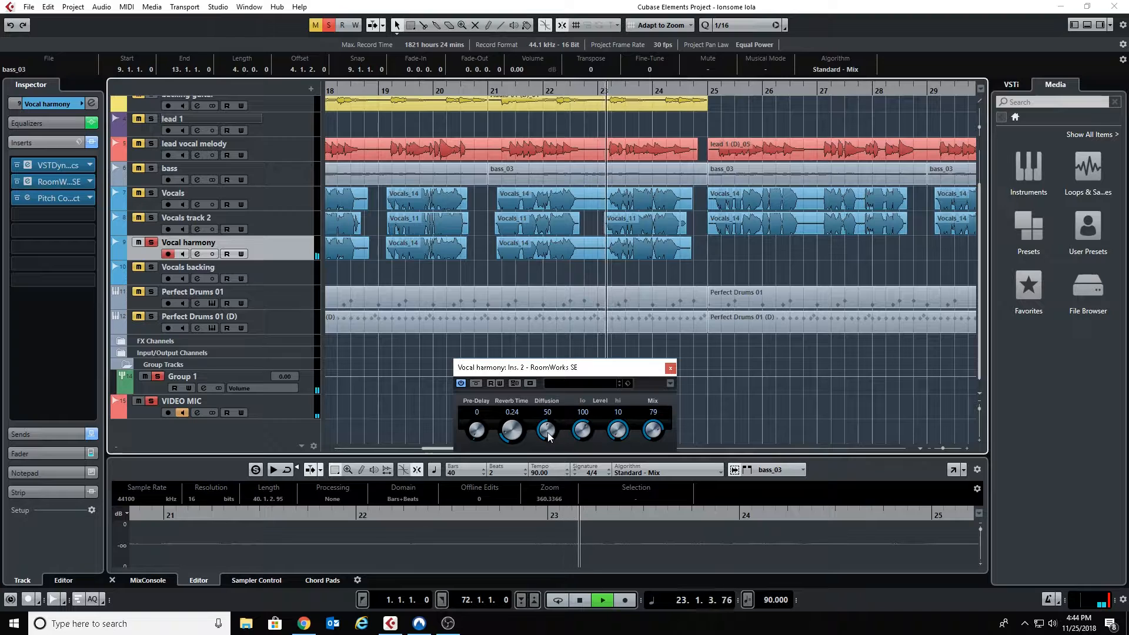
Step: Set the RoomWorks SE diffusion to 56 and mix to 24 on the Vocal harmony while checking the sound in short playbacks
key(space)
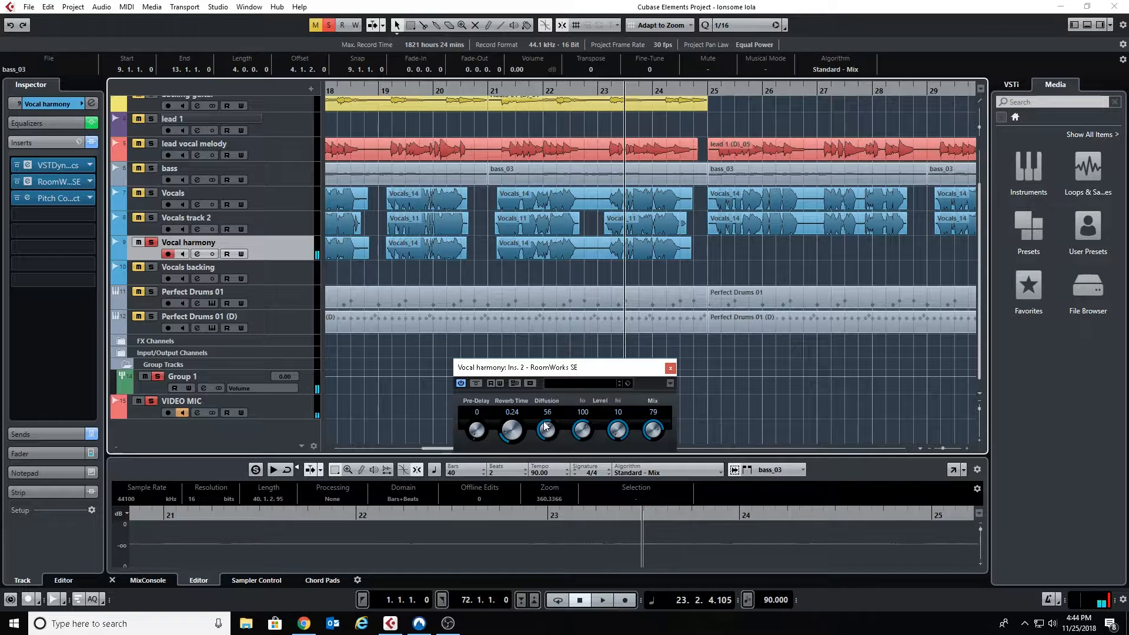
key(space)
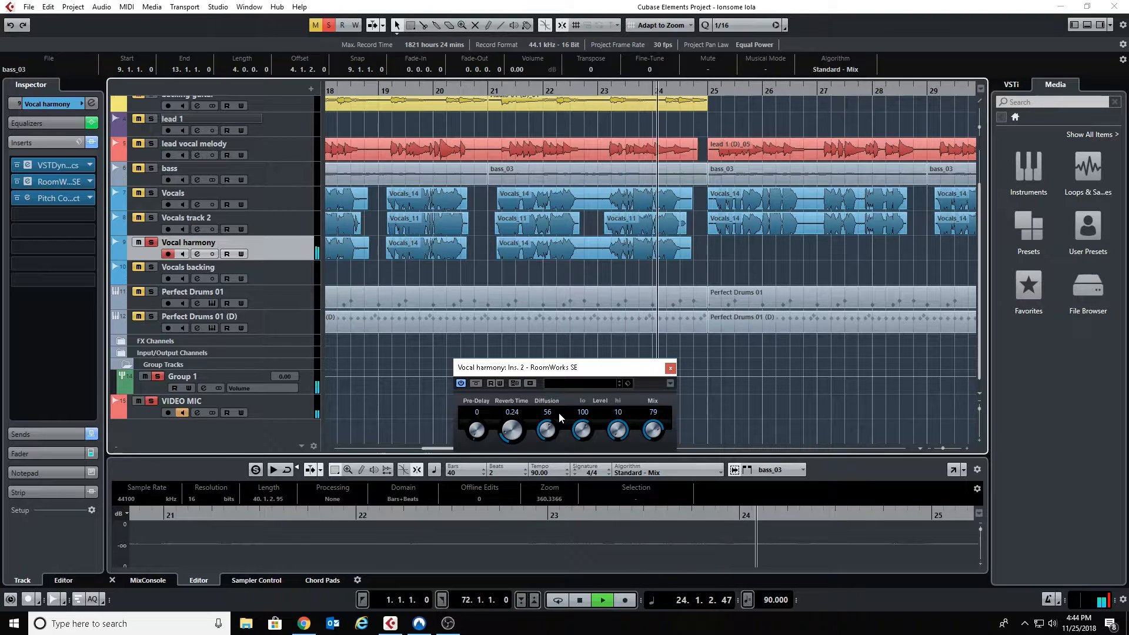
key(space)
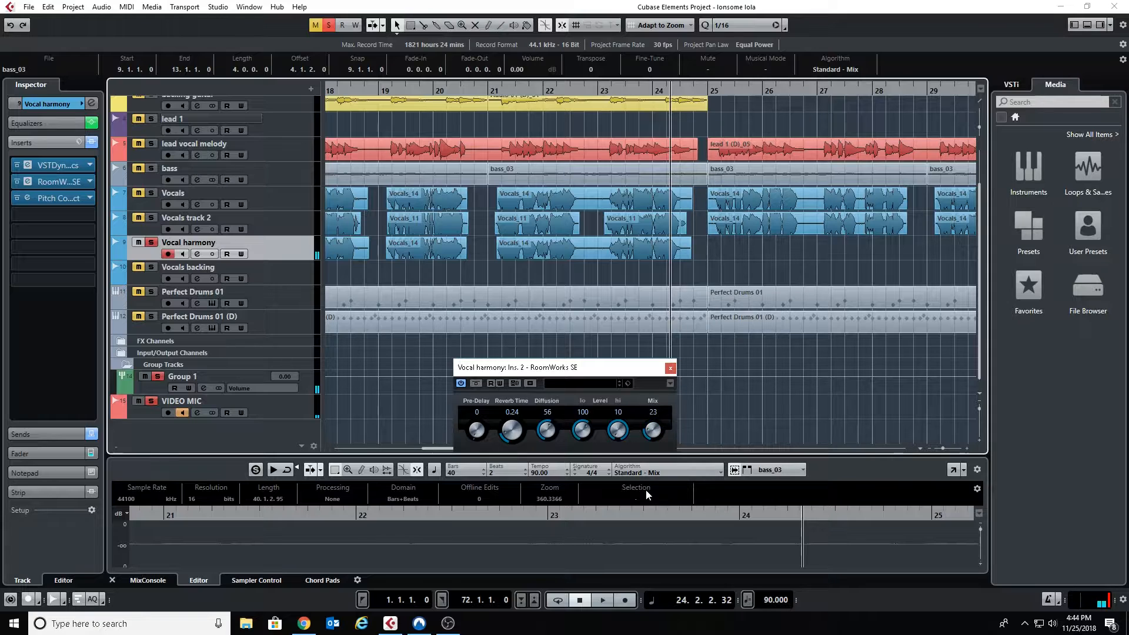
key(space)
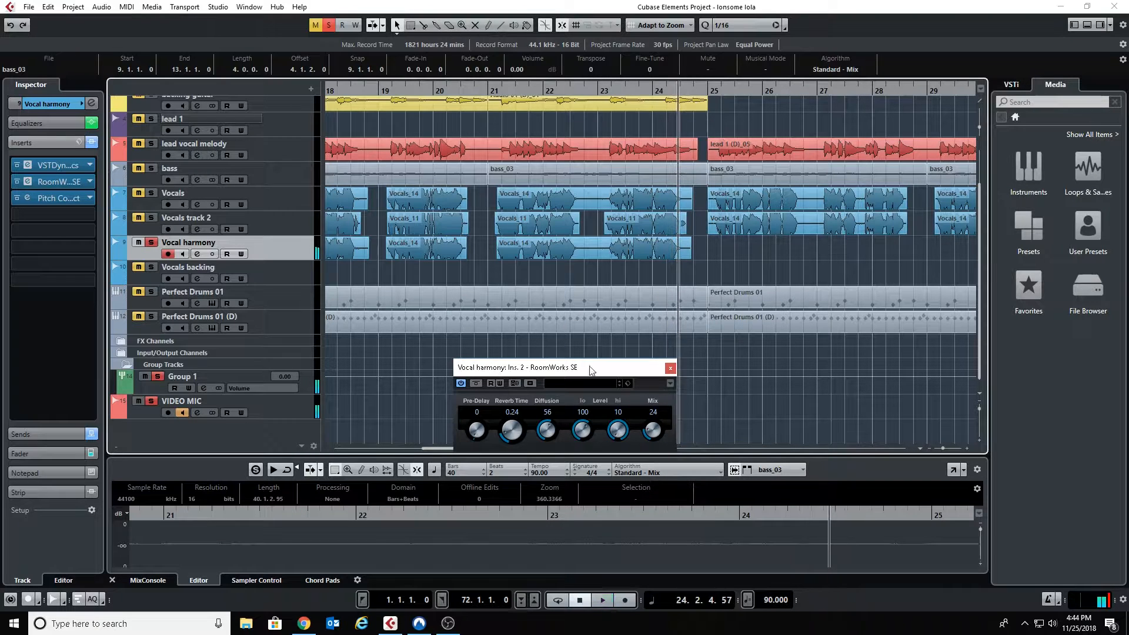
Step: Listen to the soloed Vocal harmony from bar 21 with the adjusted RoomWorks SE reverb
click(492, 91)
key(space)
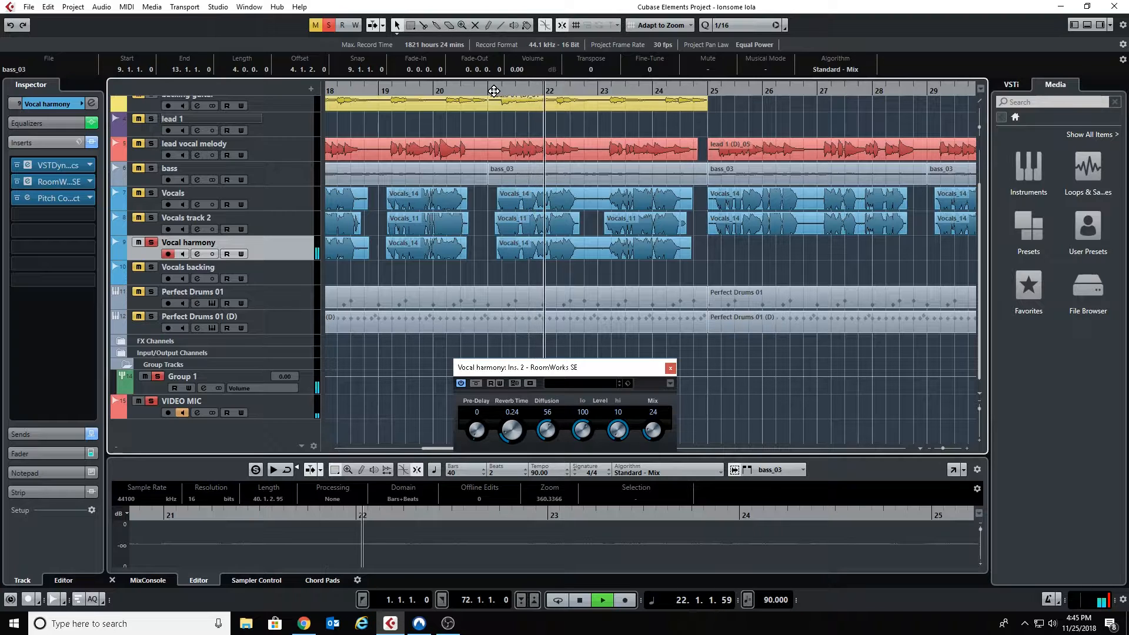
key(space)
Step: Close the RoomWorks SE window and clear the solos on Vocal harmony, Group 1 and VIDEO MIC
click(670, 369)
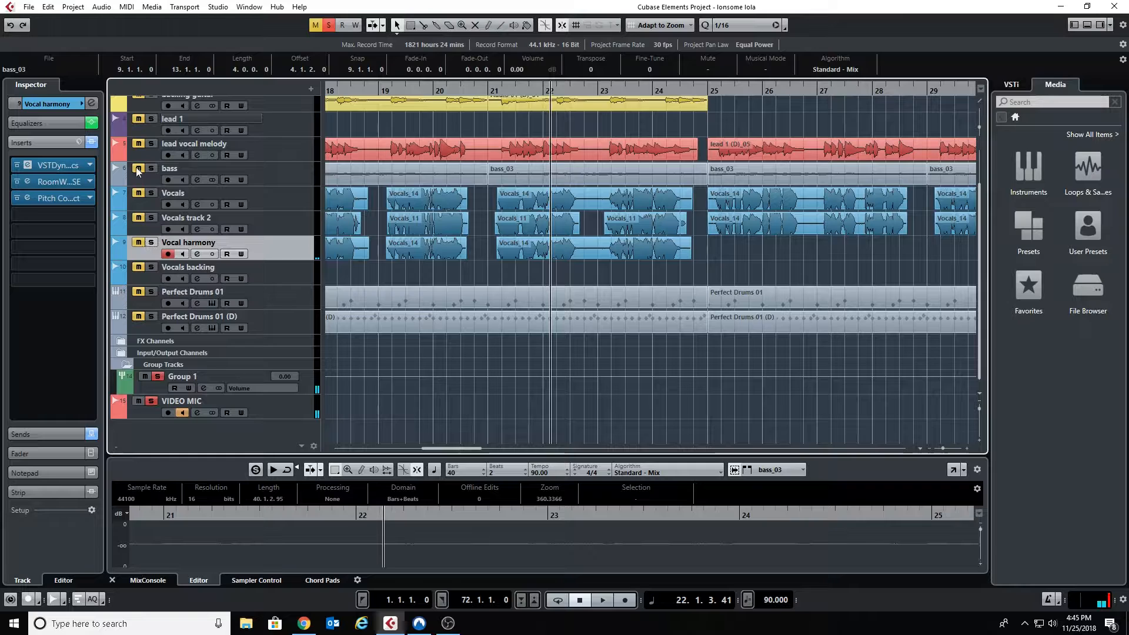
click(499, 90)
key(space)
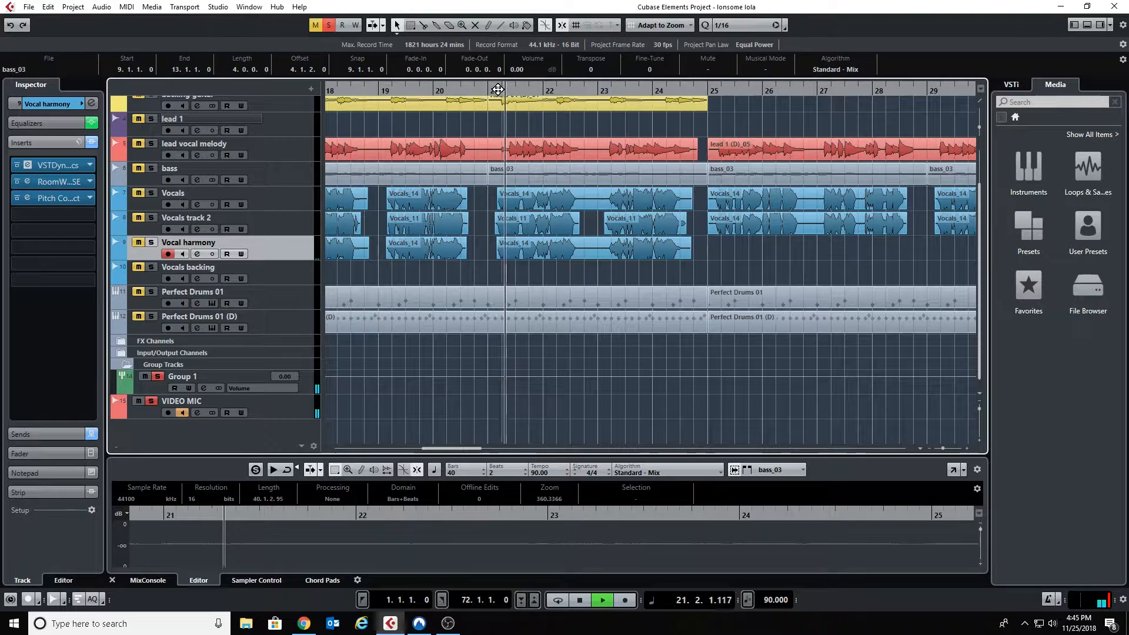
key(space)
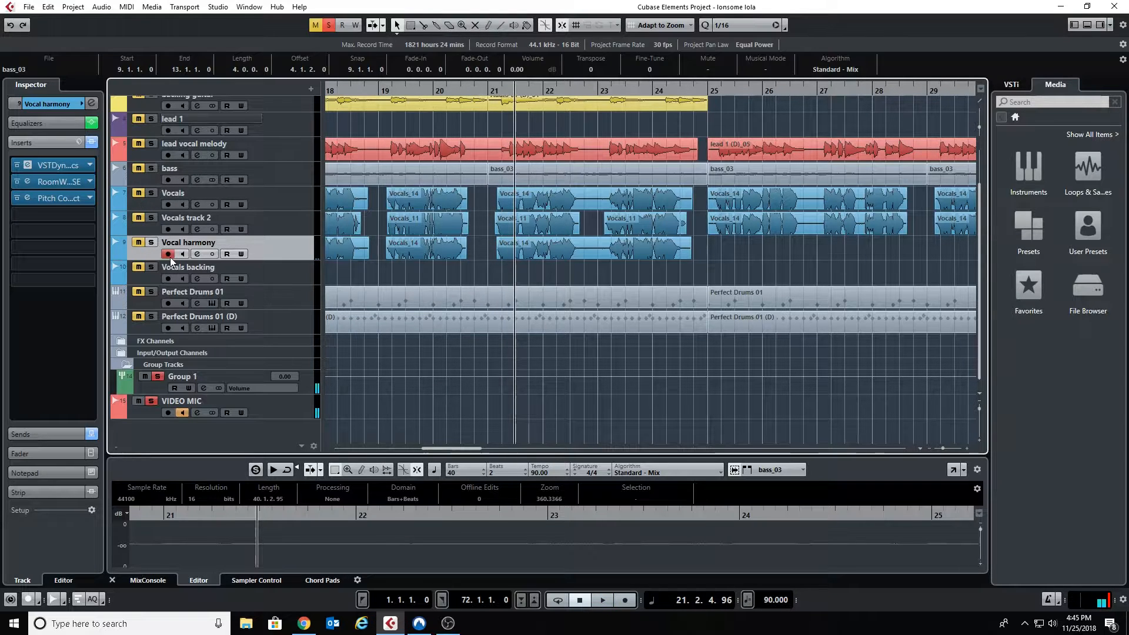
click(154, 401)
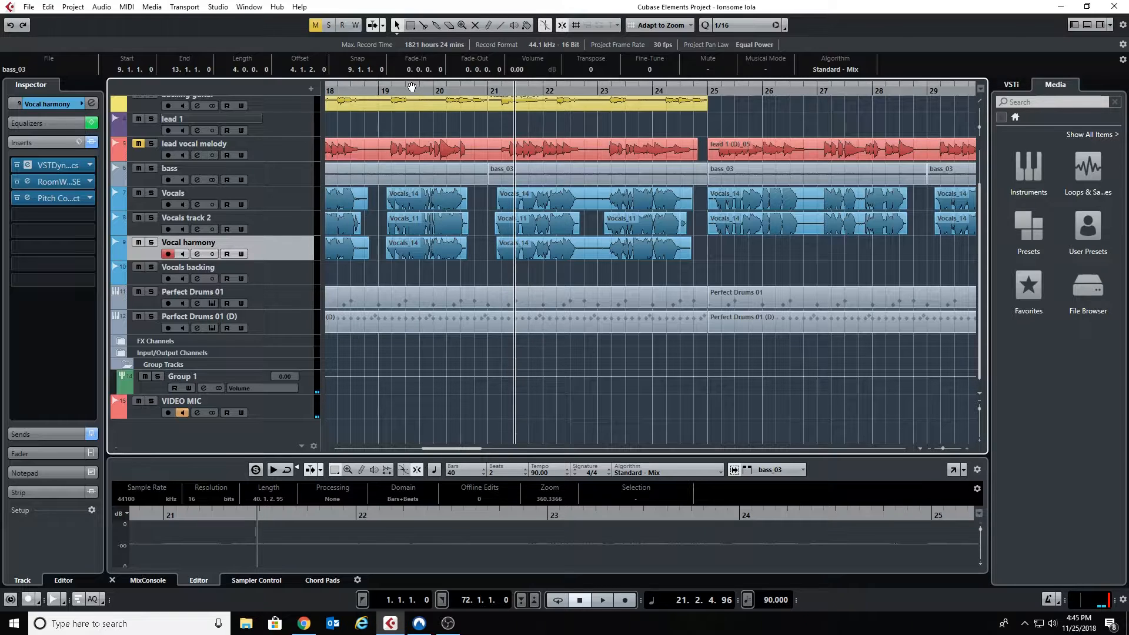
Step: Play the full mix from bar 21 to the start of bar 25 with all the upper tracks in view
click(486, 92)
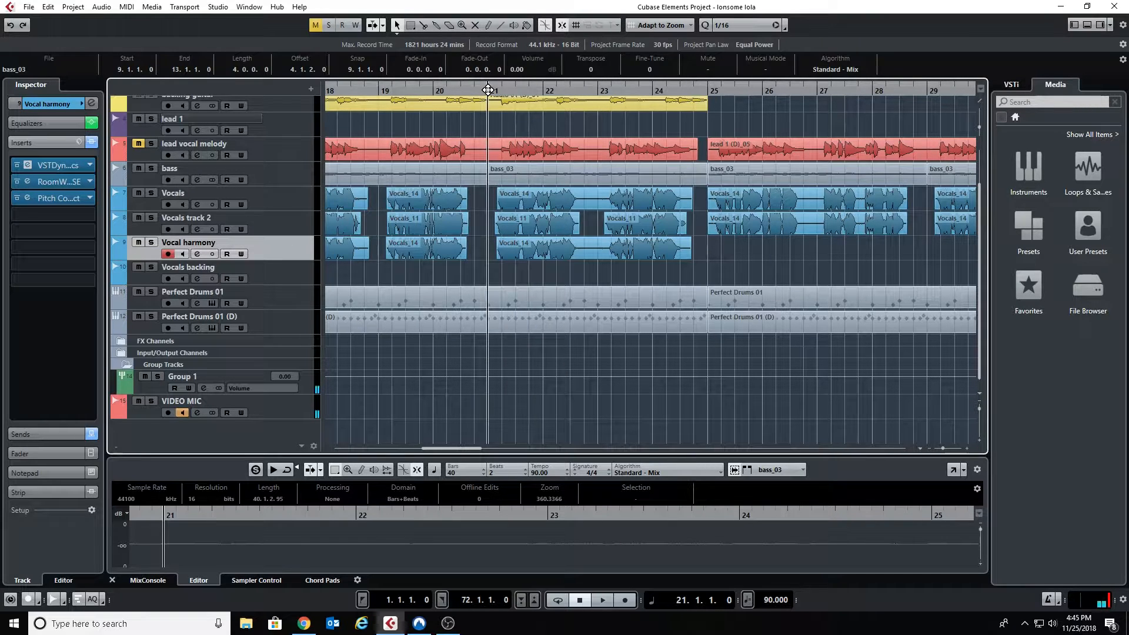
scroll(471, 140, up, 2)
key(space)
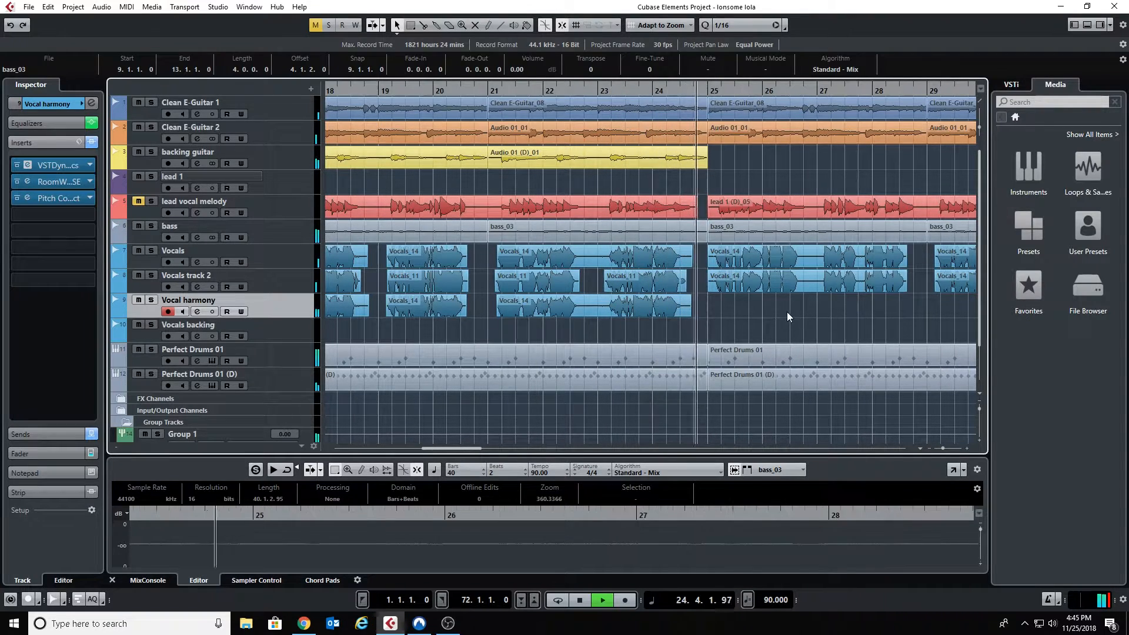
key(space)
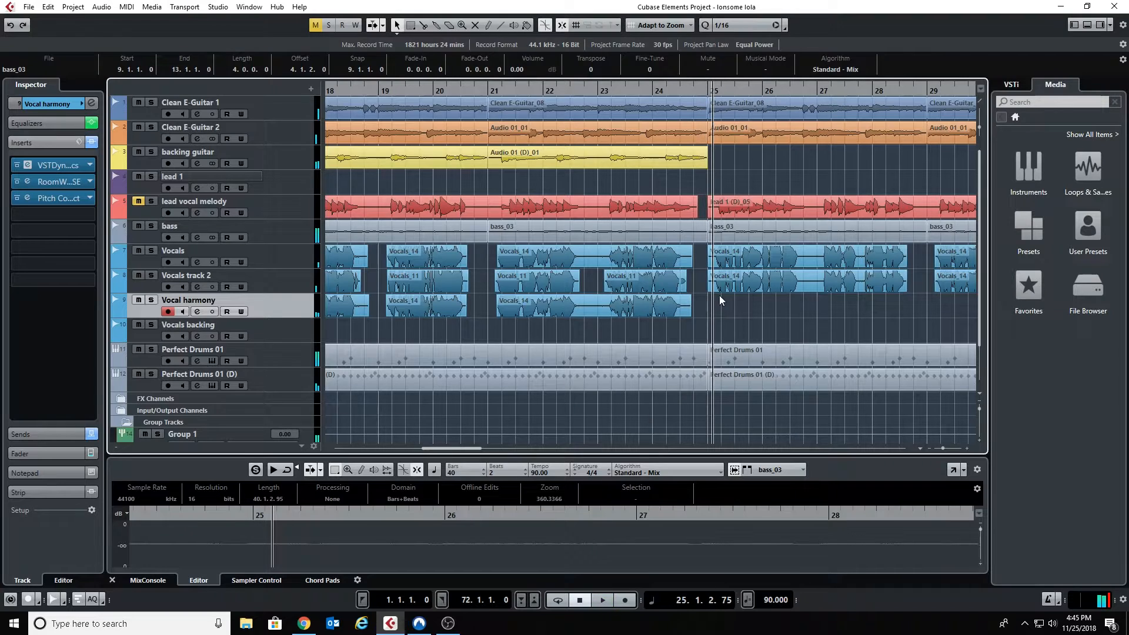
Step: Delete the short leftover fragment before bar 25 on Vocals track 2 and replay the full mix from bar 23 into bar 28
click(684, 287)
key(Right)
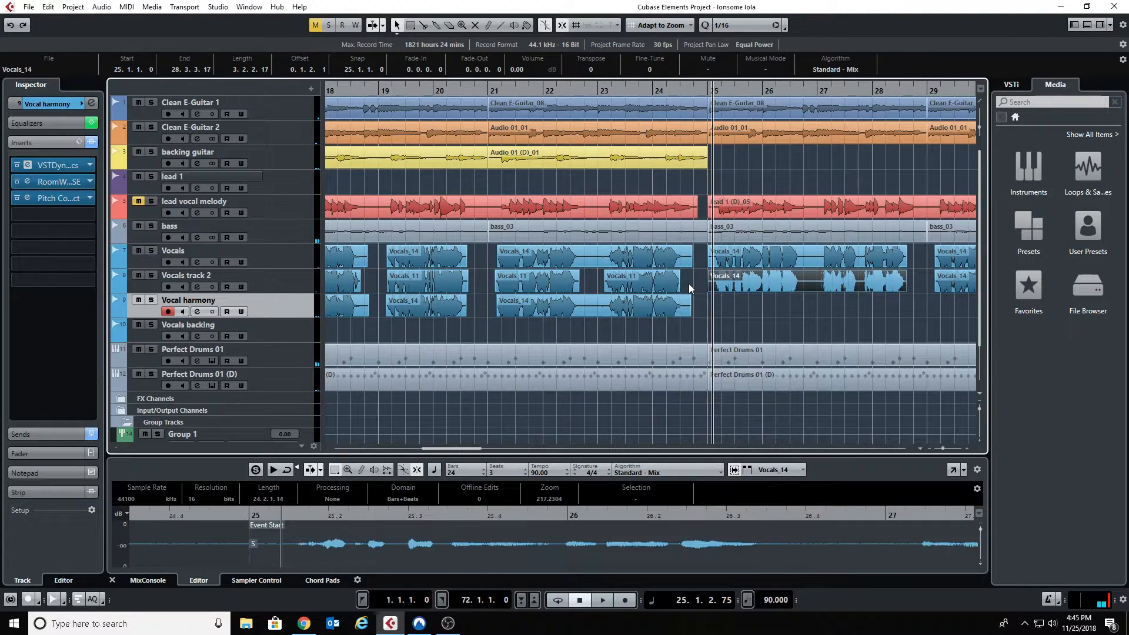
click(625, 90)
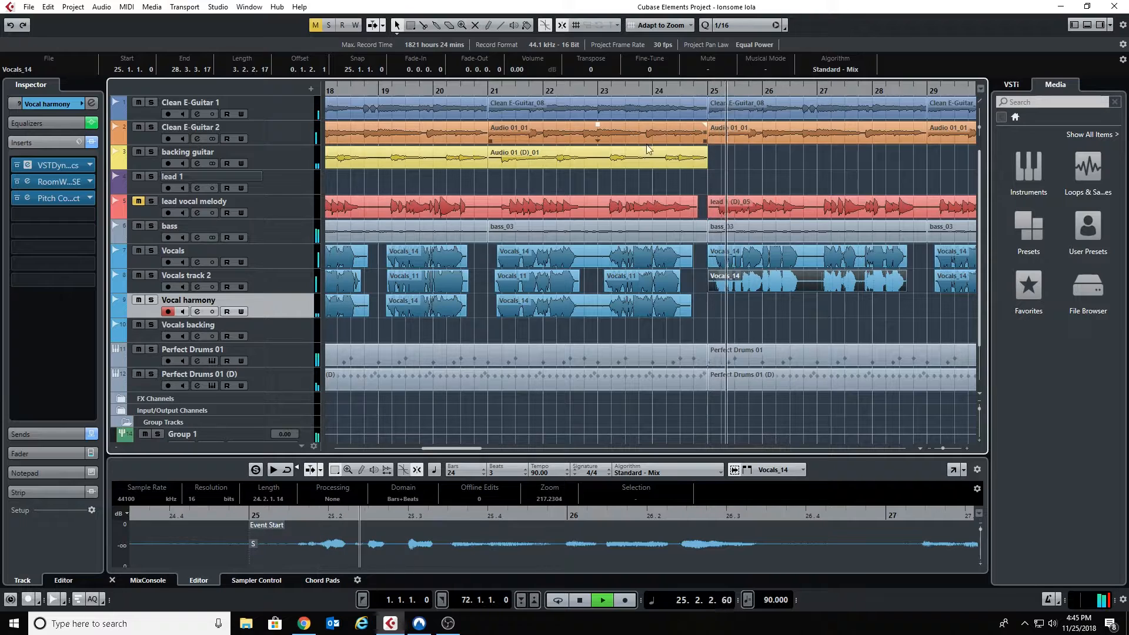
click(851, 310)
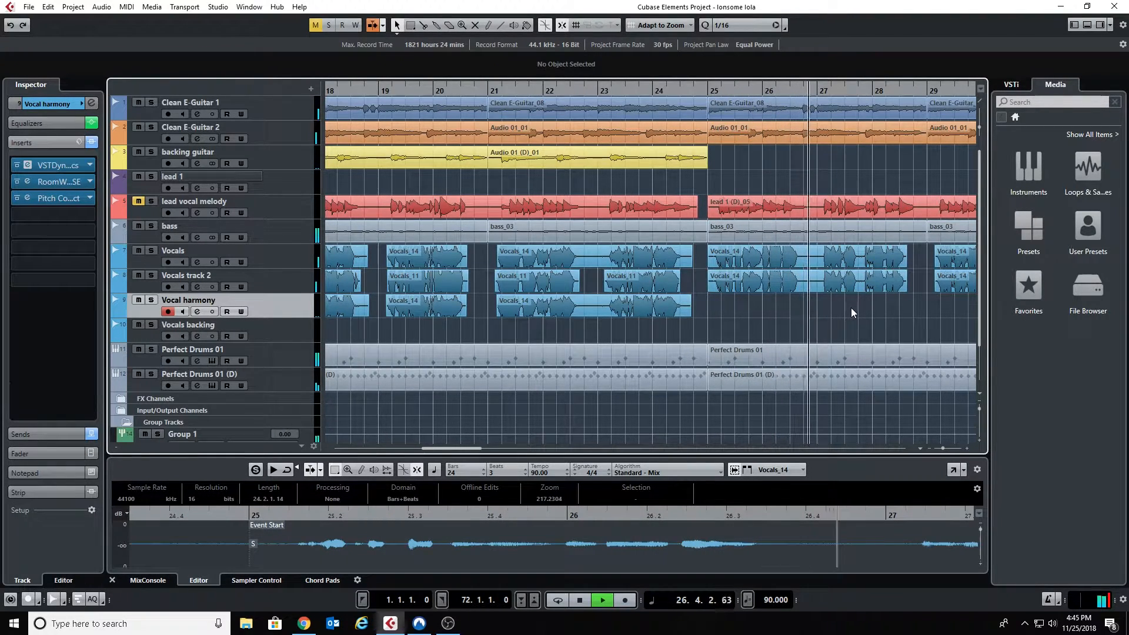
drag(479, 451, 530, 448)
key(space)
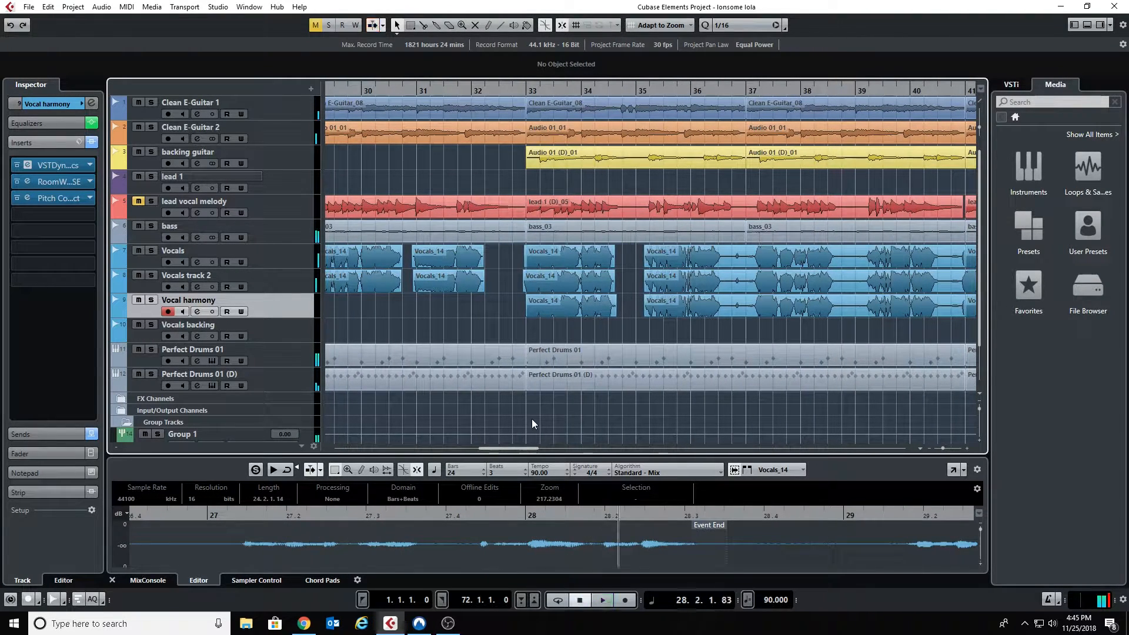
Step: Point out the first two Vocal harmony clips, between bars 17 and 21, by selecting them, and clear the selection
drag(509, 447, 449, 449)
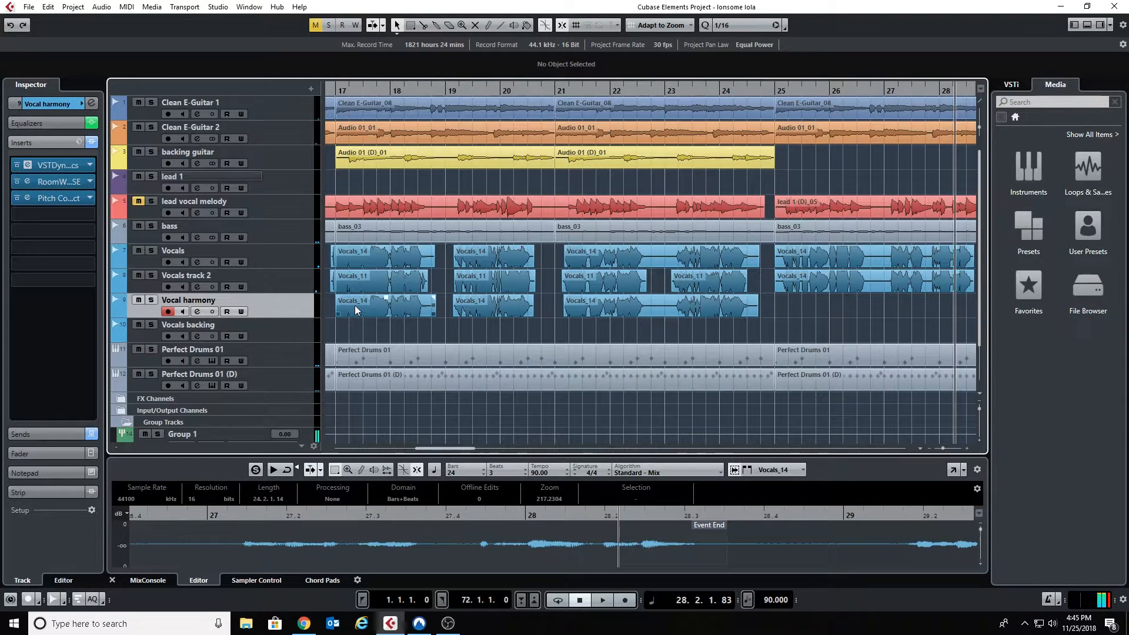
drag(495, 332, 362, 303)
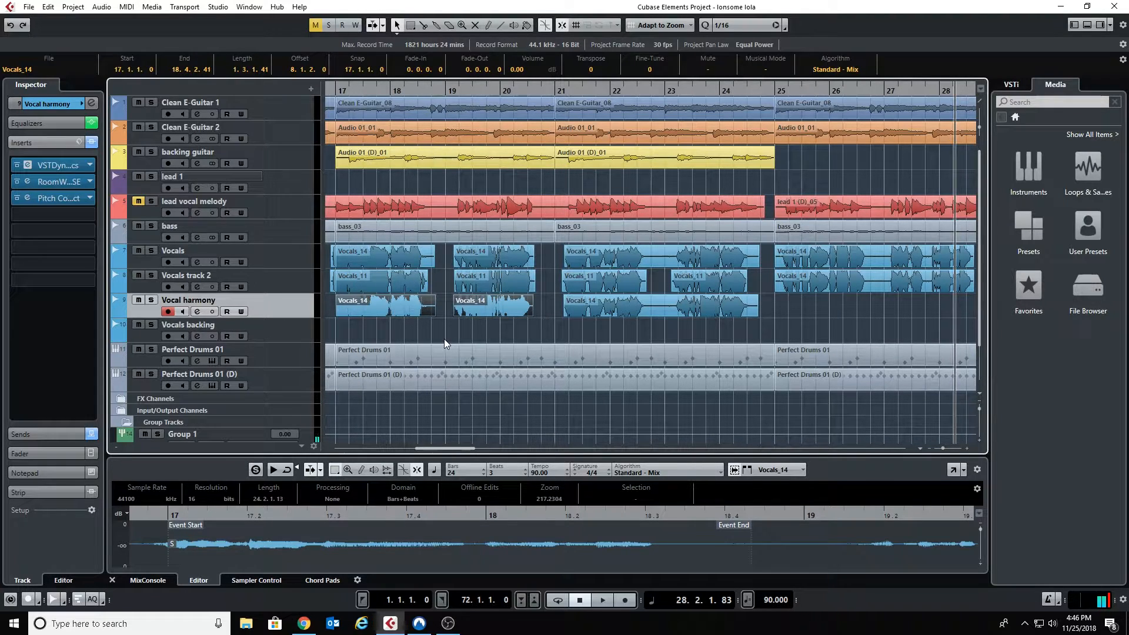
click(538, 337)
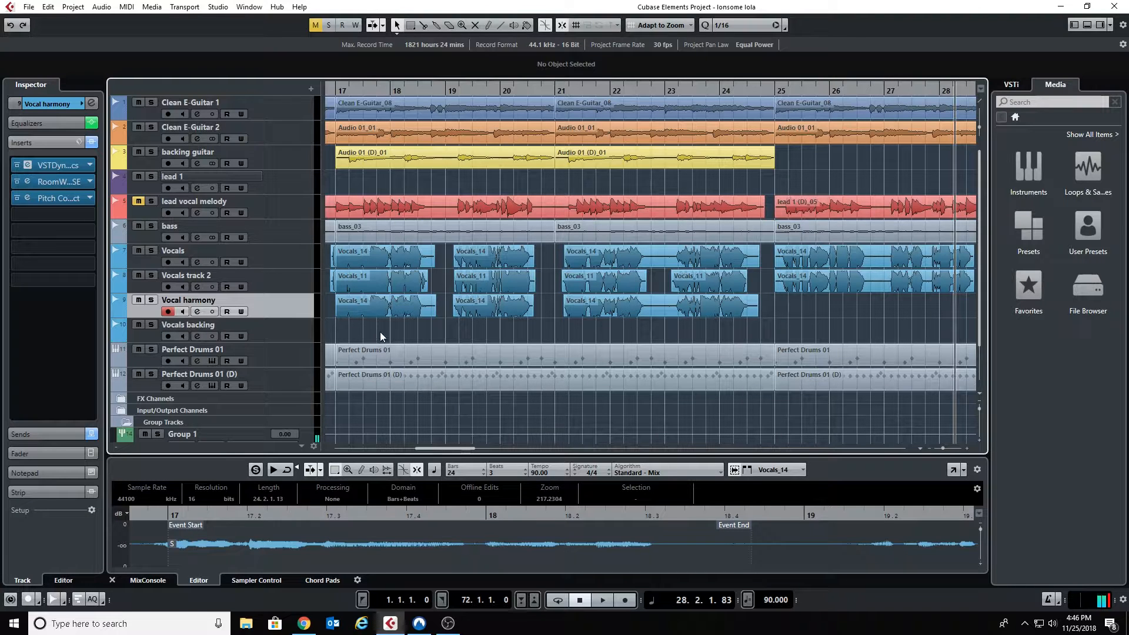
Step: Set the playback position to bar 16, just before the first Vocal harmony clip
drag(443, 449, 418, 452)
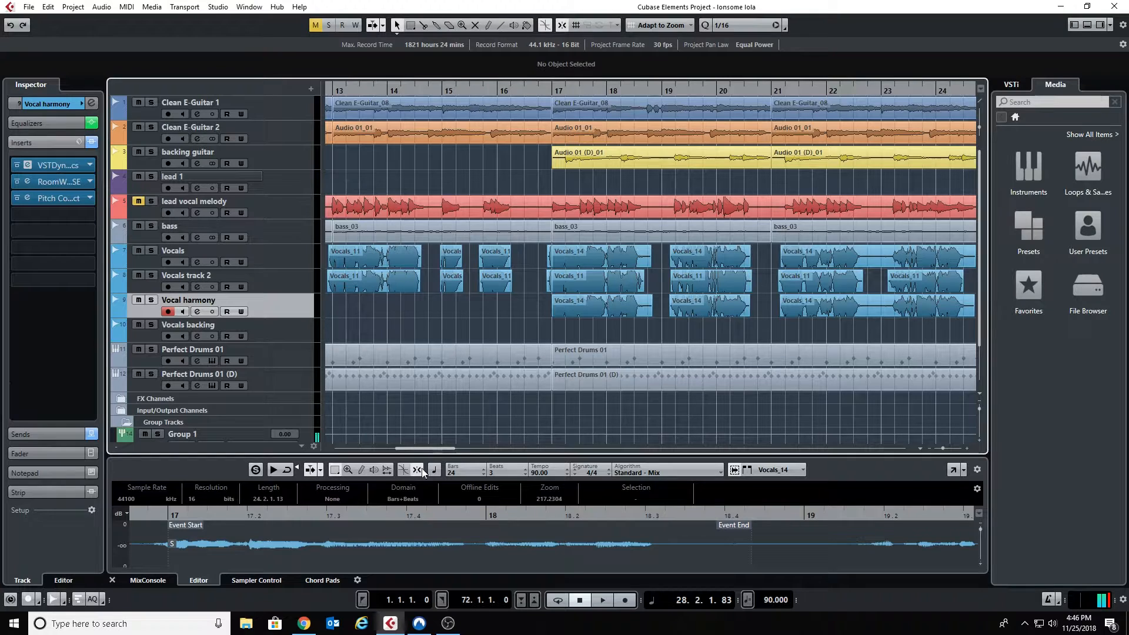
mouse_move(431, 448)
mouse_down()
mouse_move(467, 451)
mouse_move(425, 452)
mouse_up()
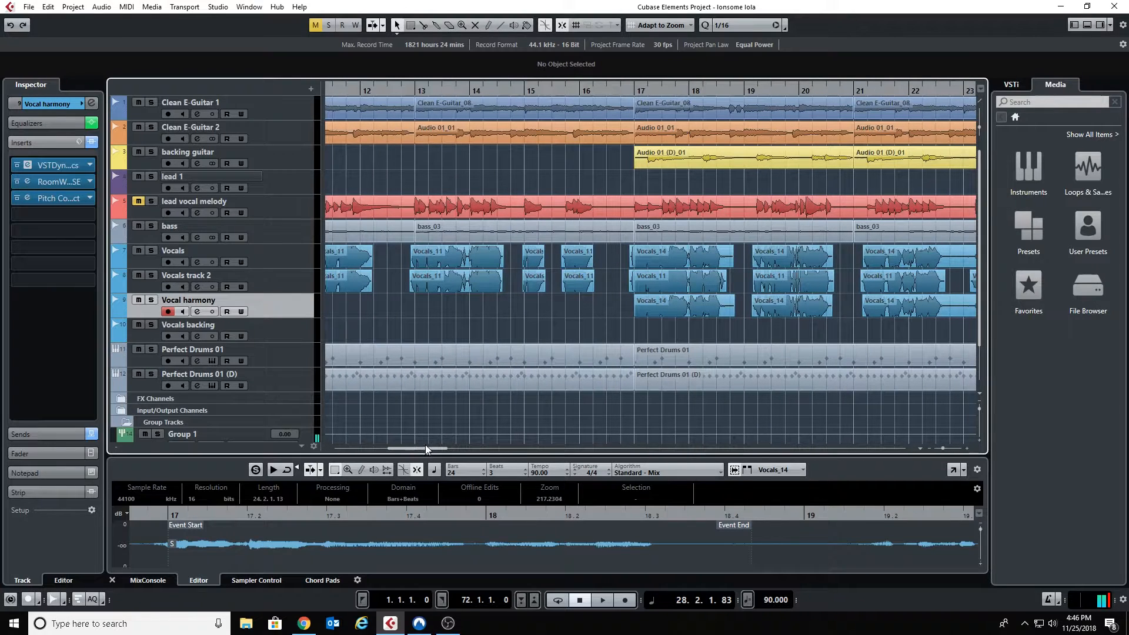
click(578, 93)
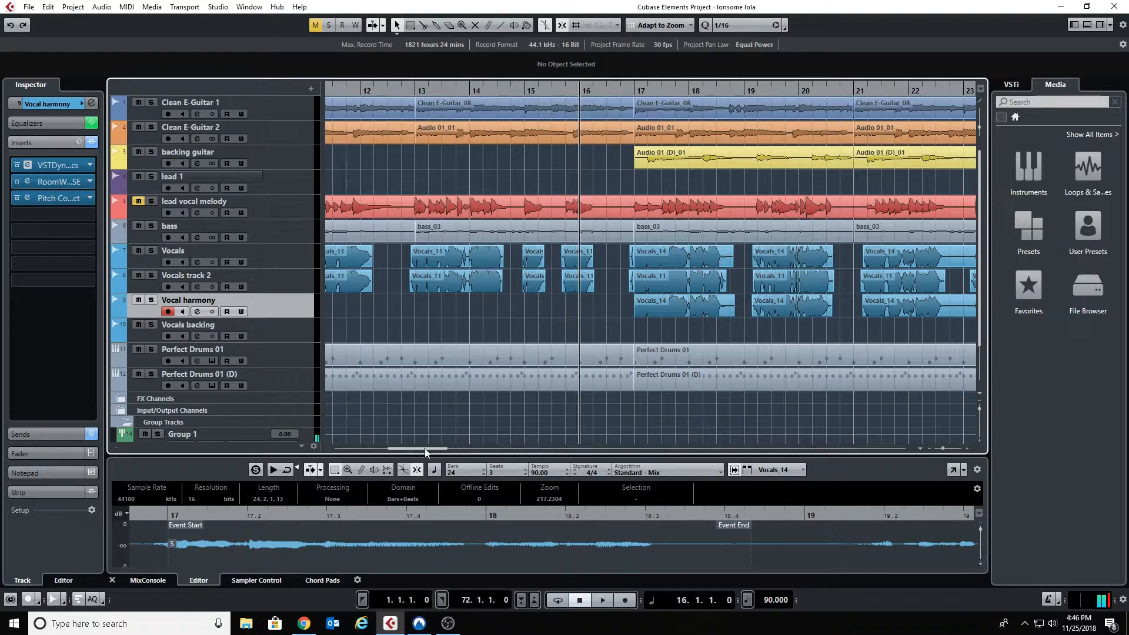
Step: Play the full mix from bar 48.3, through the lead 1 solo, to the start of bar 57
drag(440, 446, 617, 455)
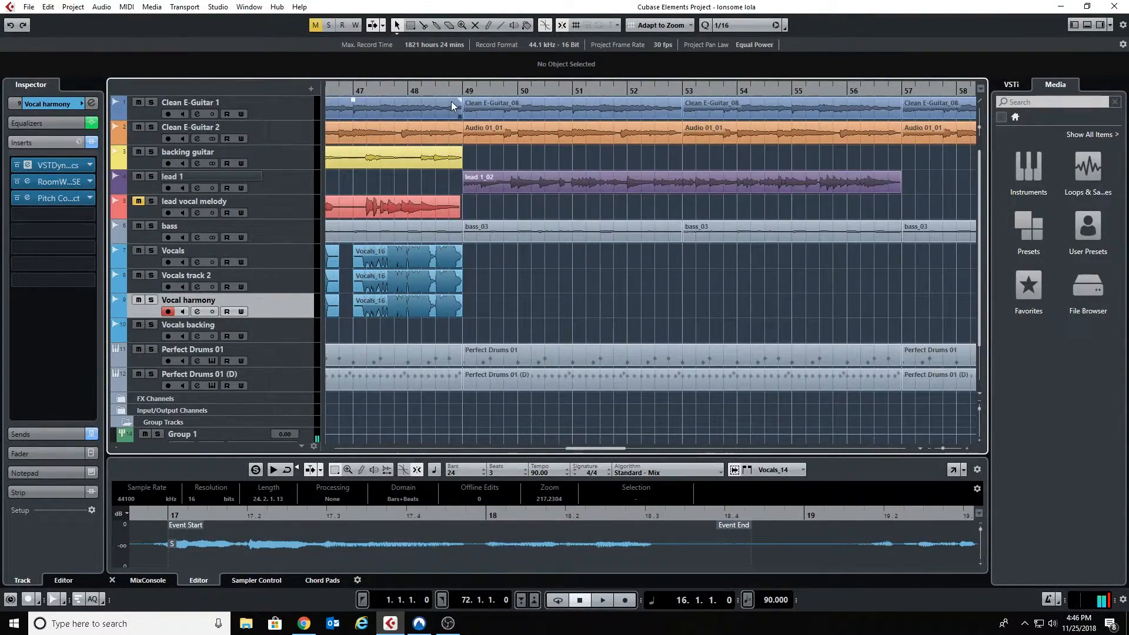
click(435, 91)
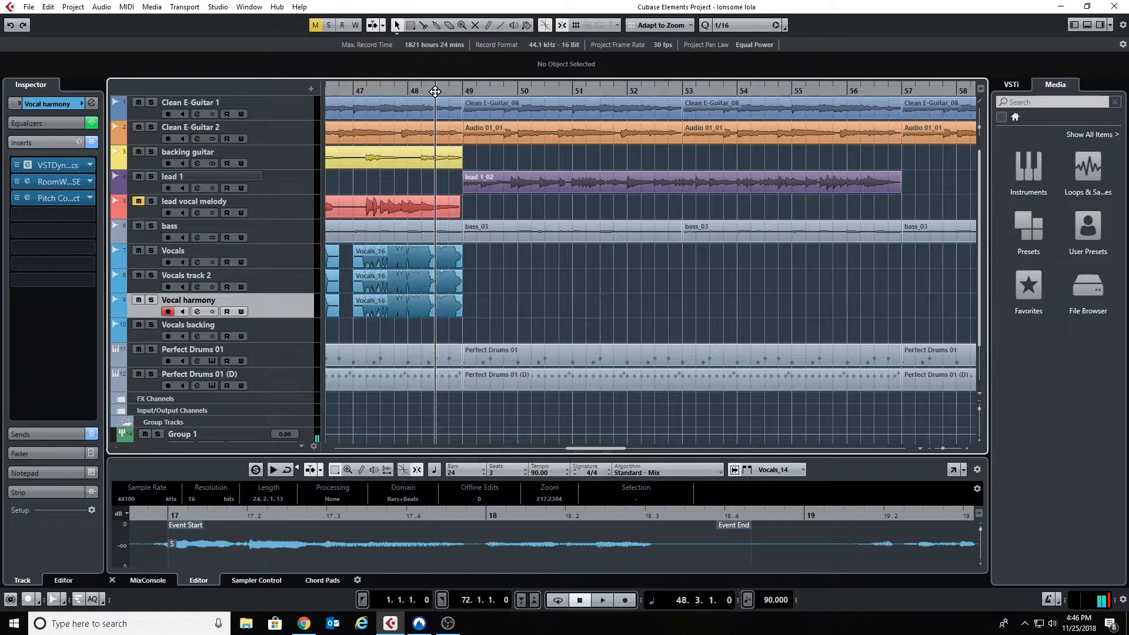
key(space)
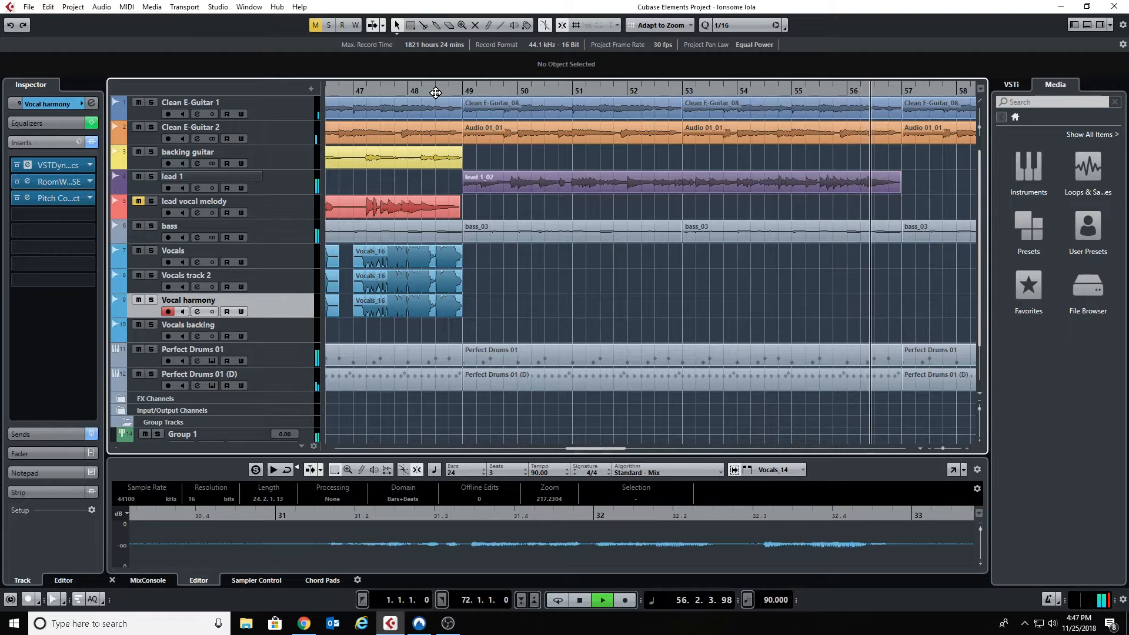
key(space)
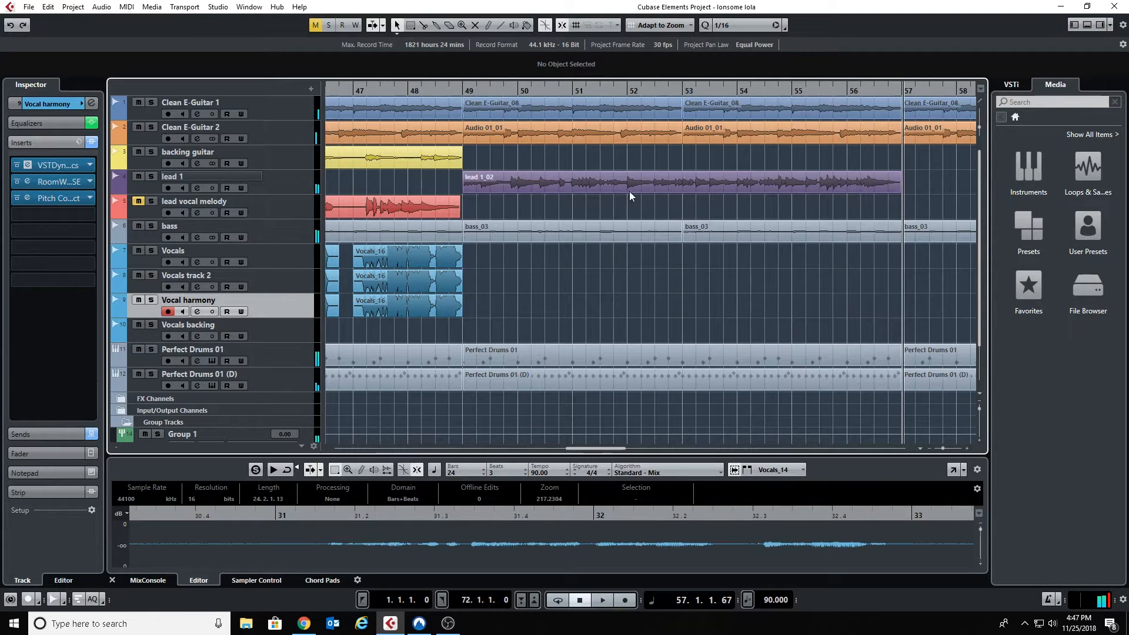
Step: Return to the beginning of the song at bar 1 and start playback of the full mix
mouse_move(599, 450)
mouse_down()
mouse_move(609, 457)
mouse_move(582, 456)
mouse_up()
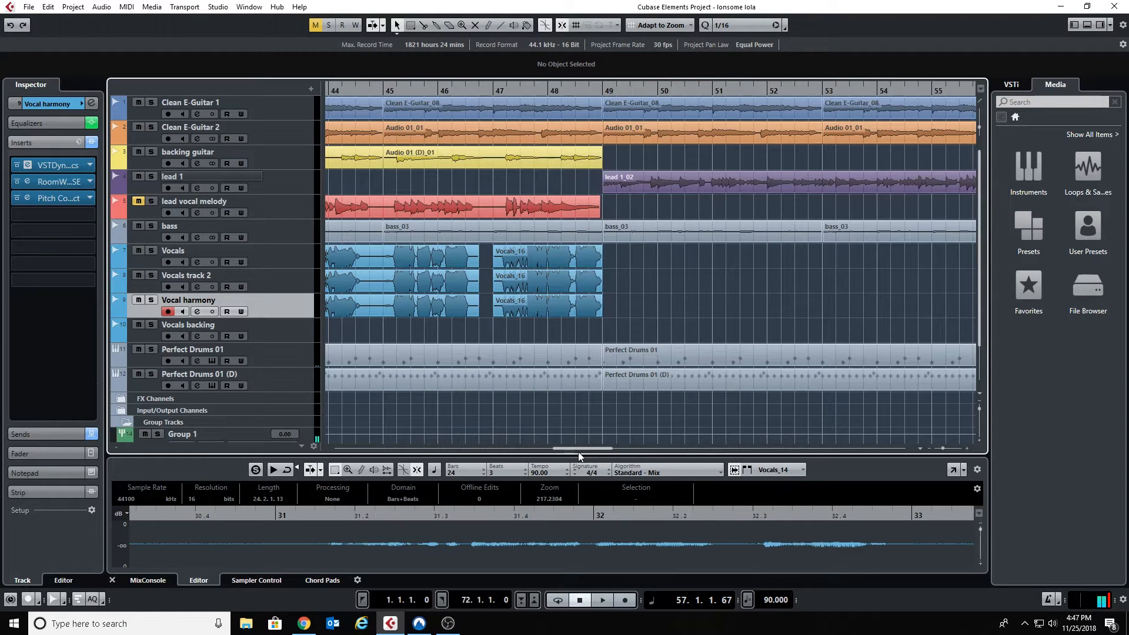
drag(576, 449, 530, 454)
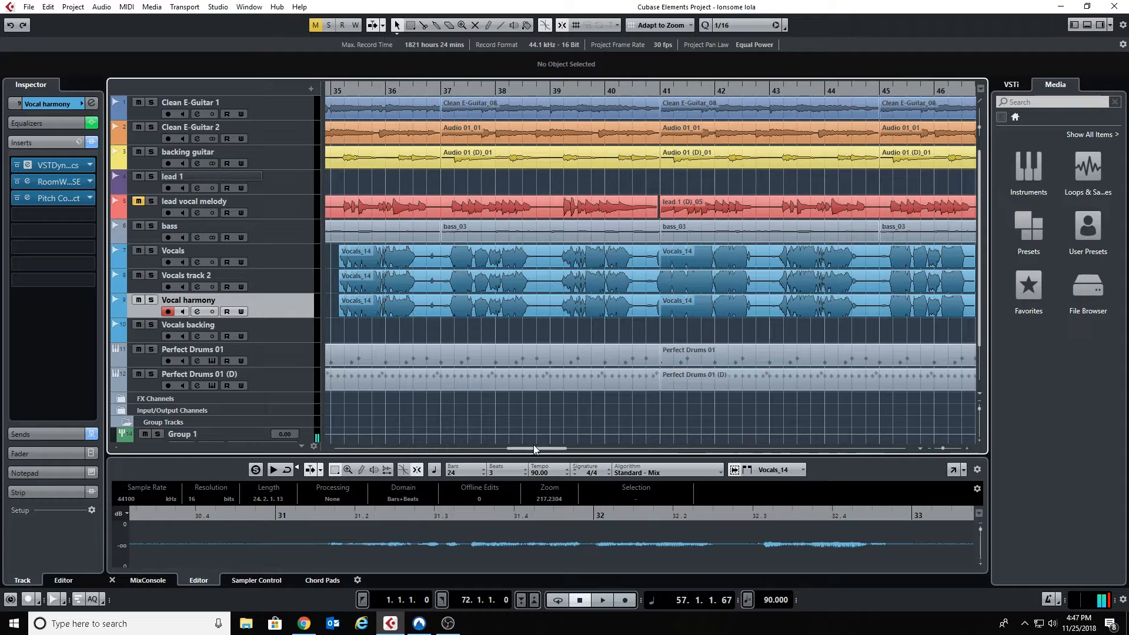
drag(534, 448, 348, 442)
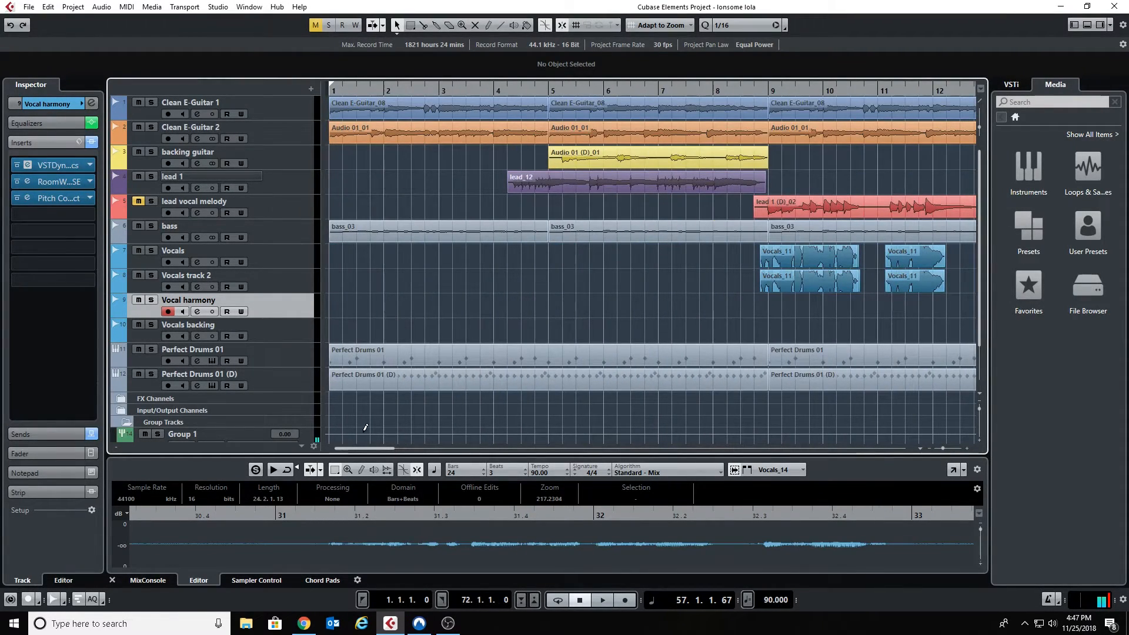
key(period)
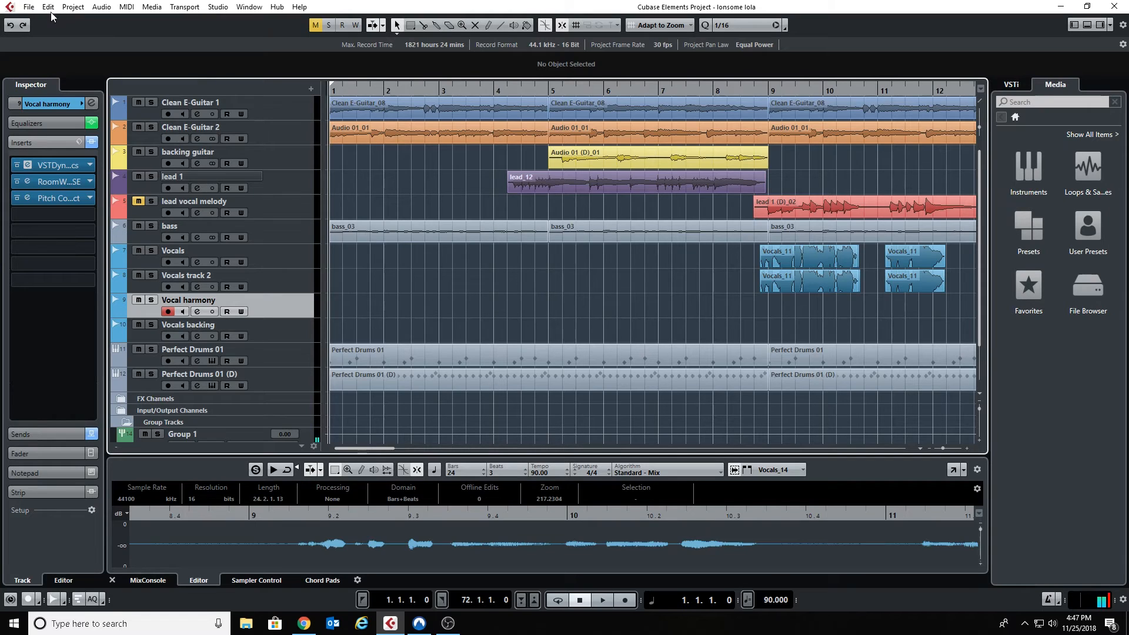
key(space)
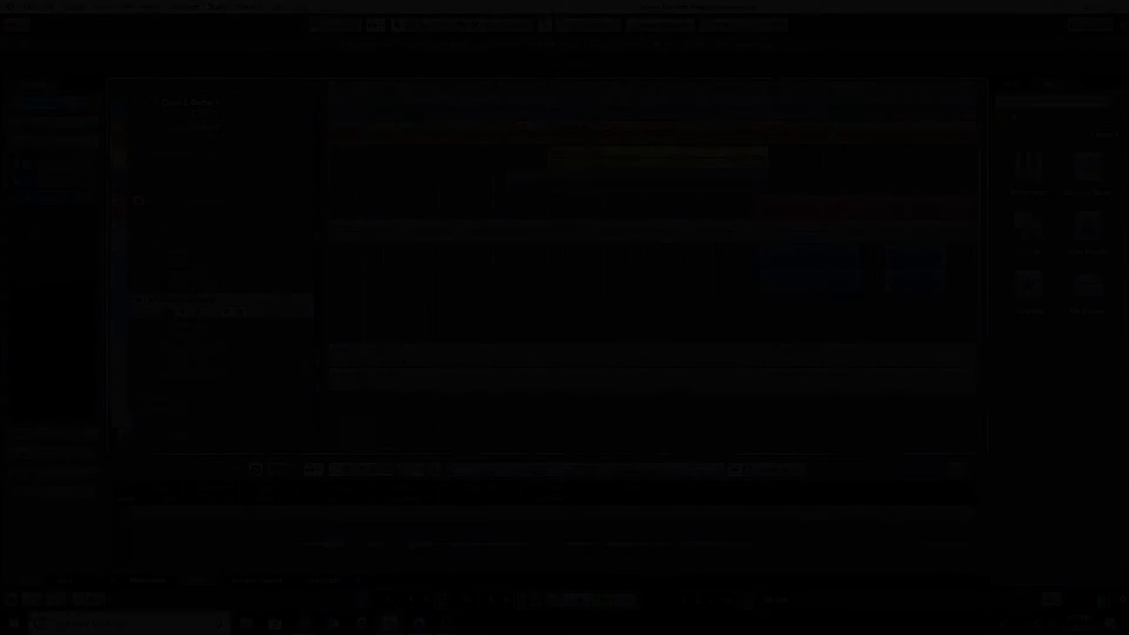